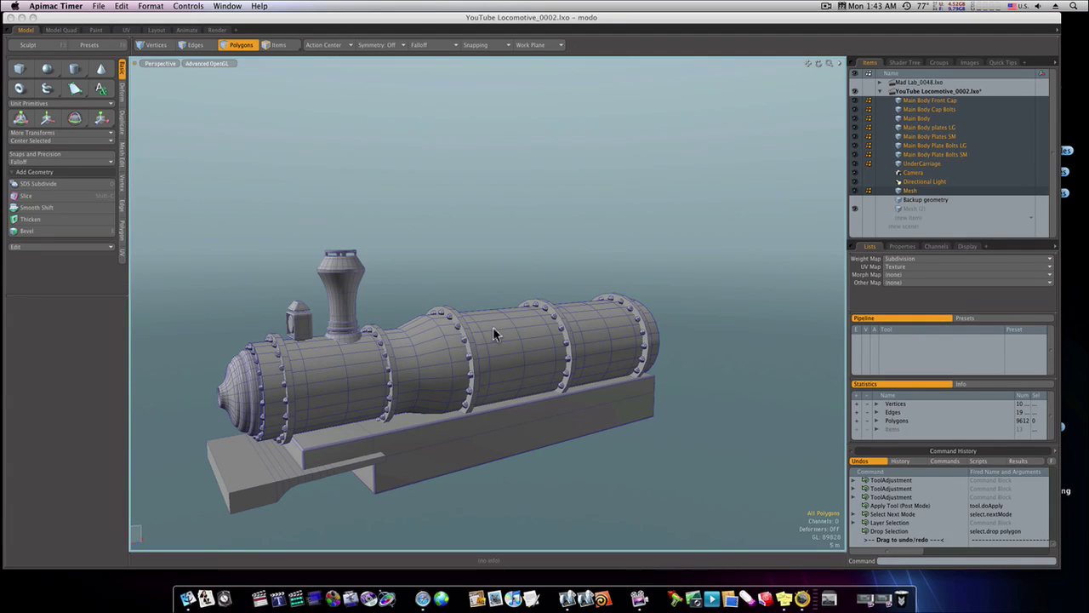
# Draw a flat 24-sided Y-axis cylinder over the boiler between two plate rings in top view, with X and Z radii of 11 m
pyautogui.keyDown('alt'); pyautogui.moveTo(490, 326); pyautogui.dragTo(521, 320); pyautogui.keyUp('alt')
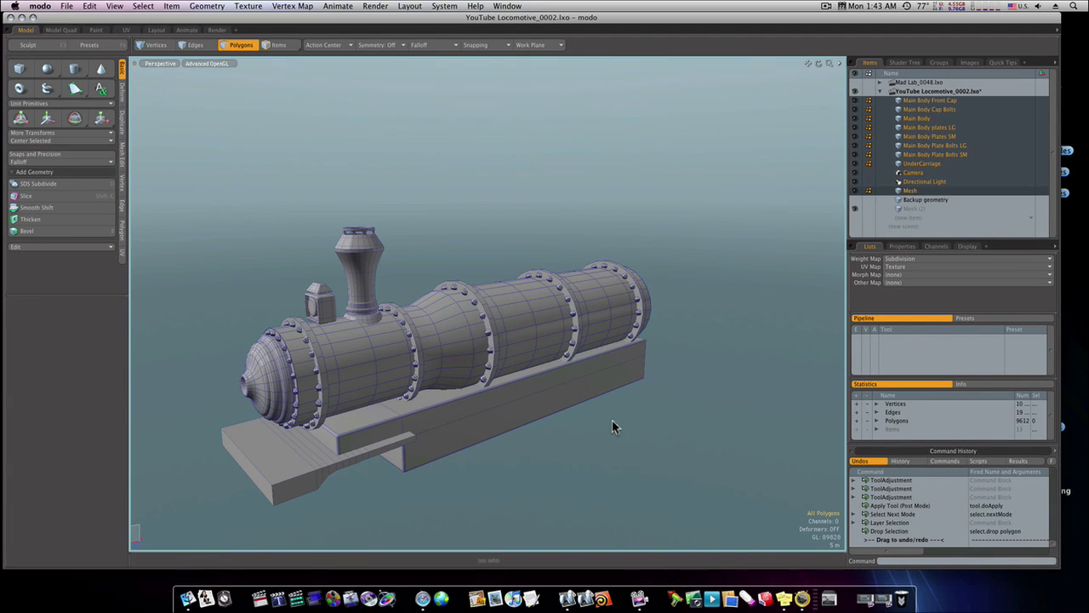
pyautogui.keyDown('alt'); pyautogui.moveTo(527, 318); pyautogui.dragTo(300, 340); pyautogui.keyUp('alt')
pyautogui.hotkey('ctrl', 'space')
pyautogui.click(558, 266)
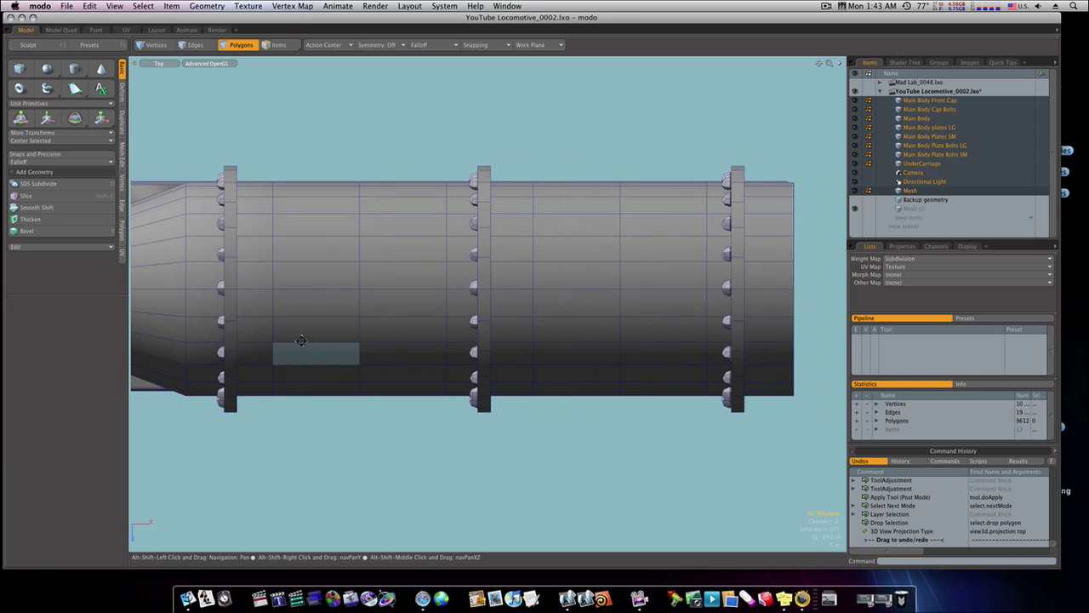
pyautogui.click(74, 69)
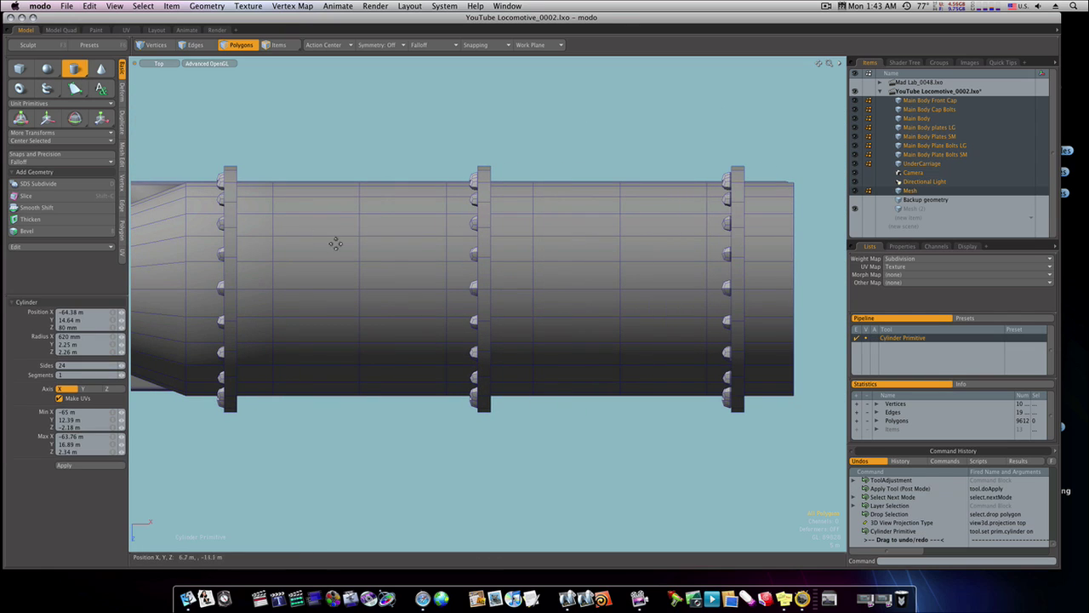
pyautogui.click(360, 289)
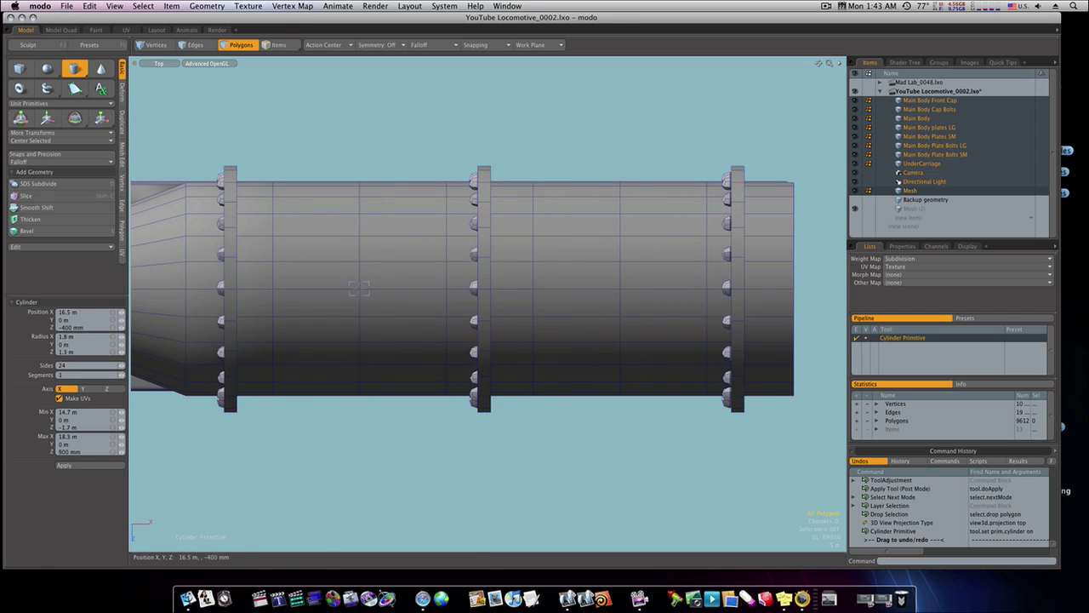
pyautogui.moveTo(388, 315); pyautogui.dragTo(416, 341)
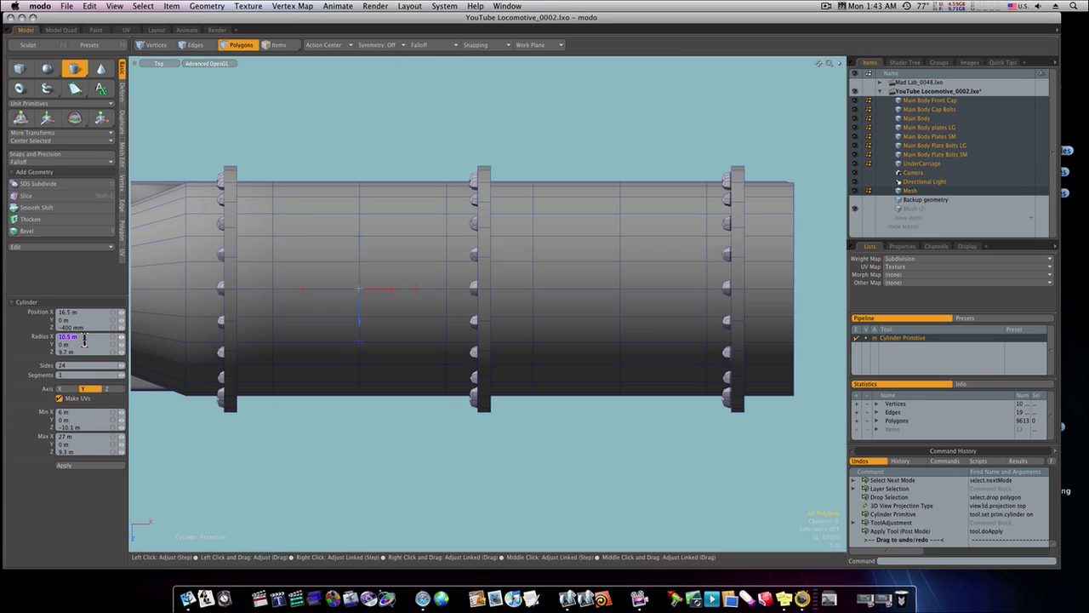
pyautogui.press('Tab')
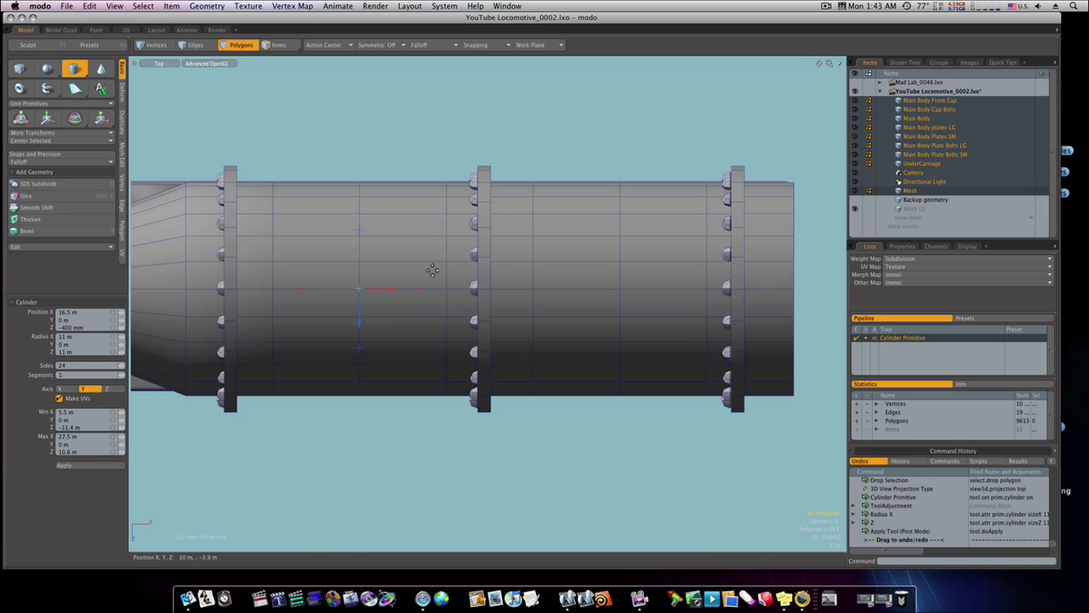
# In perspective view, raise the cylinder to the boiler's top with its base at about Y 15.4 m and extend its height upward
pyautogui.press('space')
pyautogui.hotkey('ctrl', 'space')
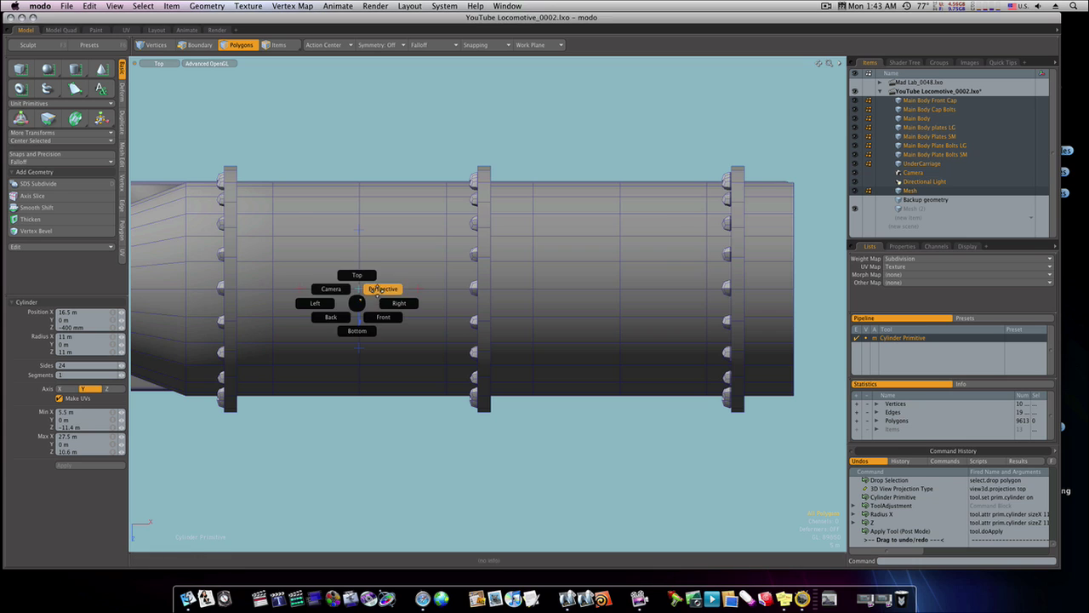
pyautogui.click(386, 286)
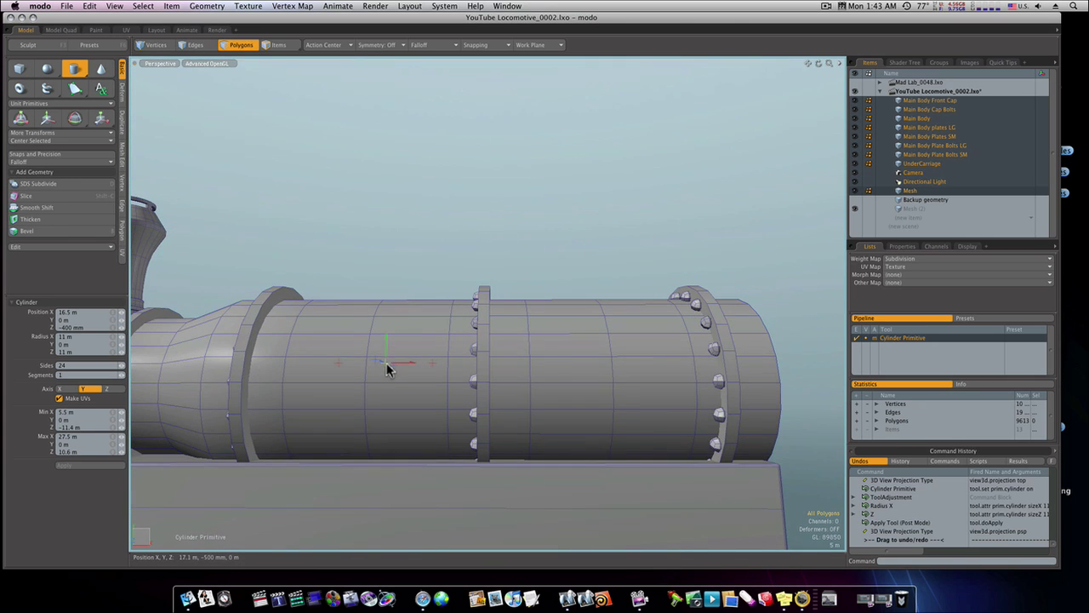
pyautogui.moveTo(387, 364); pyautogui.dragTo(387, 290)
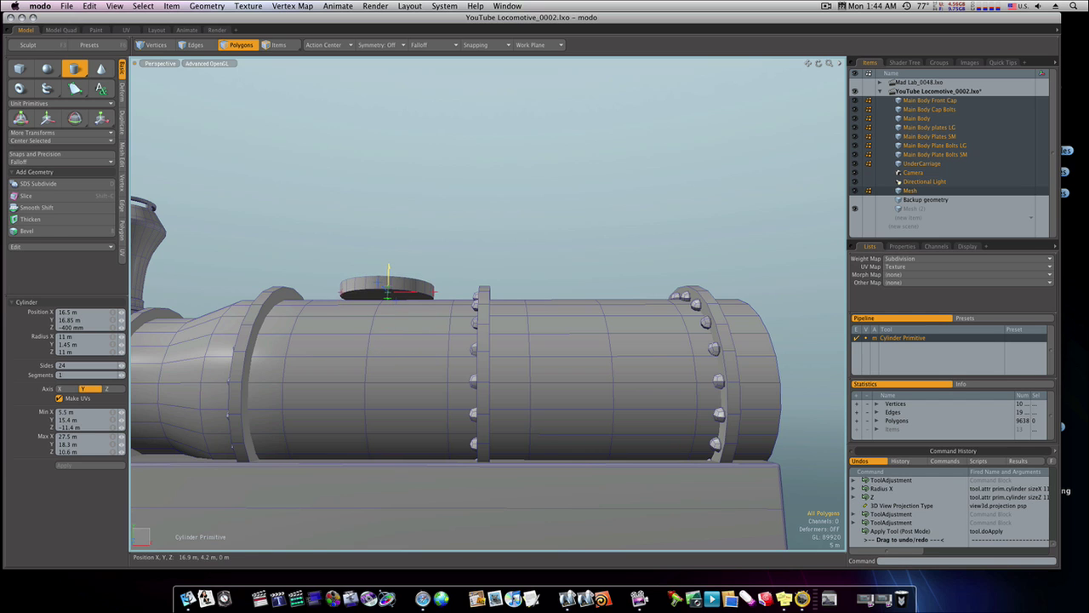
pyautogui.keyDown('alt'); pyautogui.moveTo(396, 328); pyautogui.dragTo(423, 382); pyautogui.keyUp('alt')
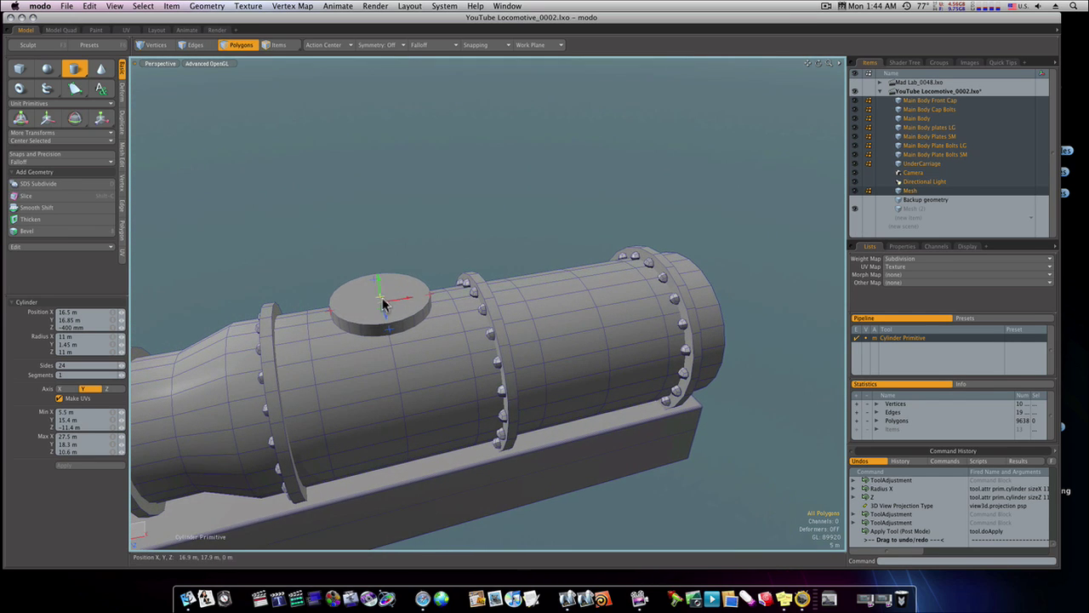
pyautogui.moveTo(381, 299); pyautogui.dragTo(380, 291)
pyautogui.press('space')
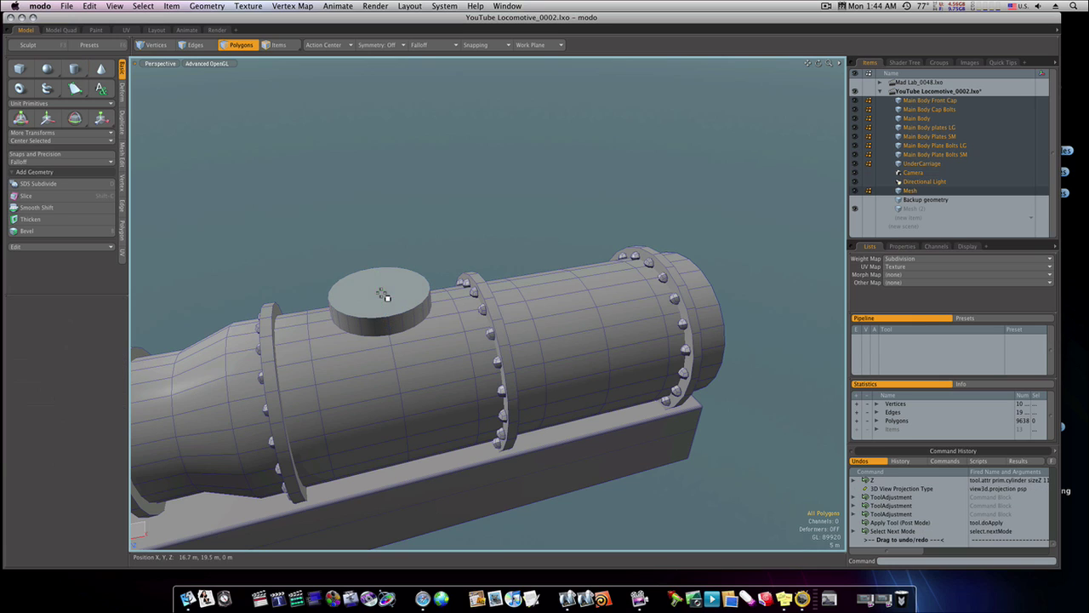
# Bevel the cylinder's top polygon with a shift of about 1.5 m and an inset of about 400 mm
pyautogui.click(385, 301)
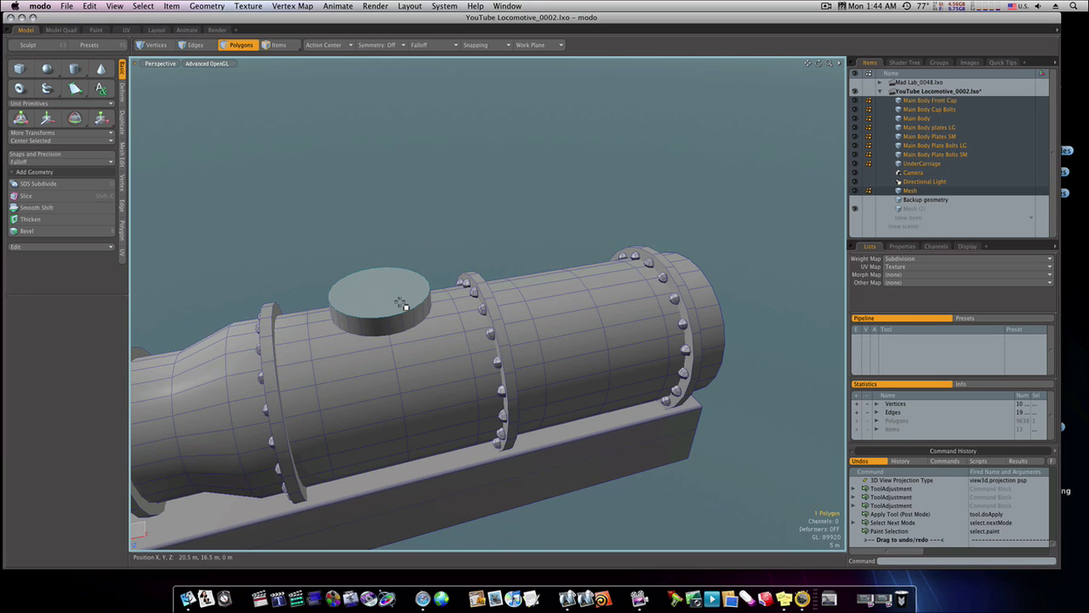
pyautogui.press('b')
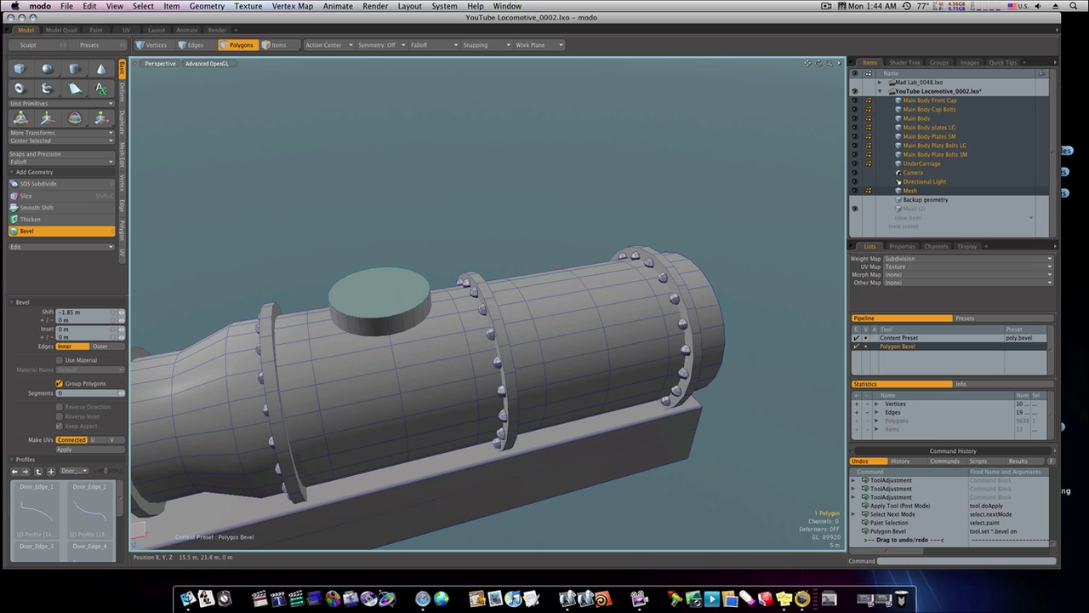
pyautogui.click(387, 302)
pyautogui.moveTo(380, 278); pyautogui.dragTo(455, 289)
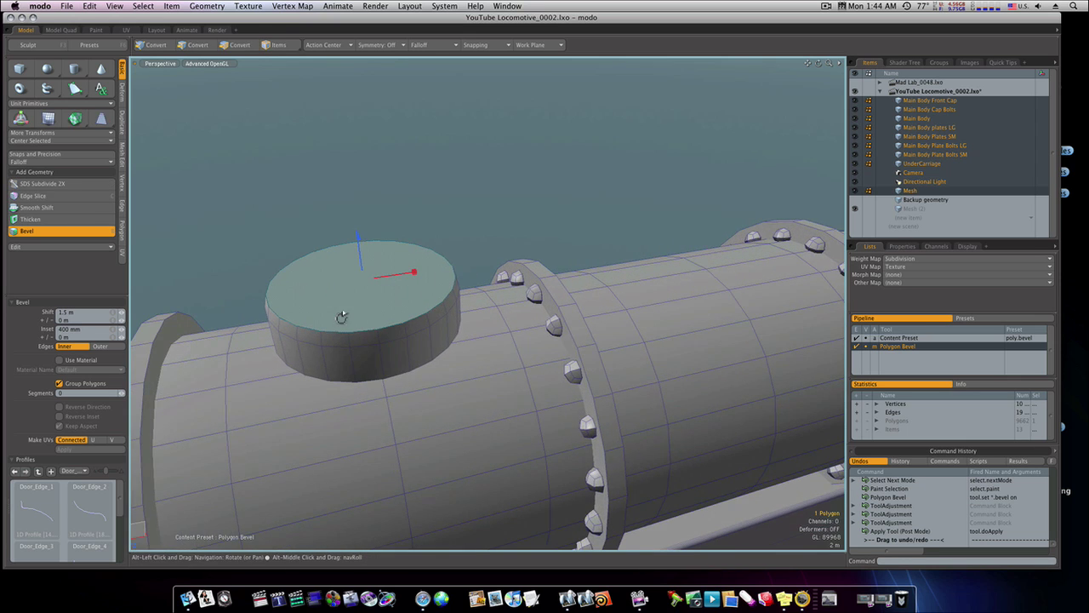
# Round the cylinder's upper edge with two more top-face bevels, about 700 mm shift with 360 mm inset and 800 mm shift with 500 mm inset
pyautogui.keyDown('alt'); pyautogui.moveTo(341, 316); pyautogui.dragTo(377, 306); pyautogui.keyUp('alt')
pyautogui.click(377, 307)
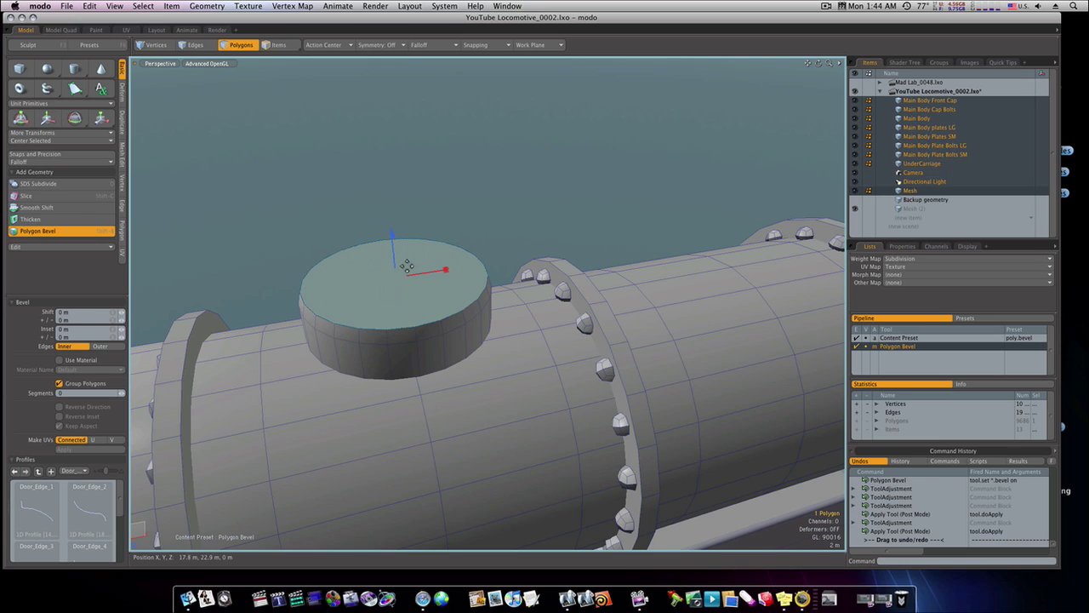
pyautogui.moveTo(392, 251); pyautogui.dragTo(391, 231)
pyautogui.moveTo(443, 265); pyautogui.dragTo(431, 267)
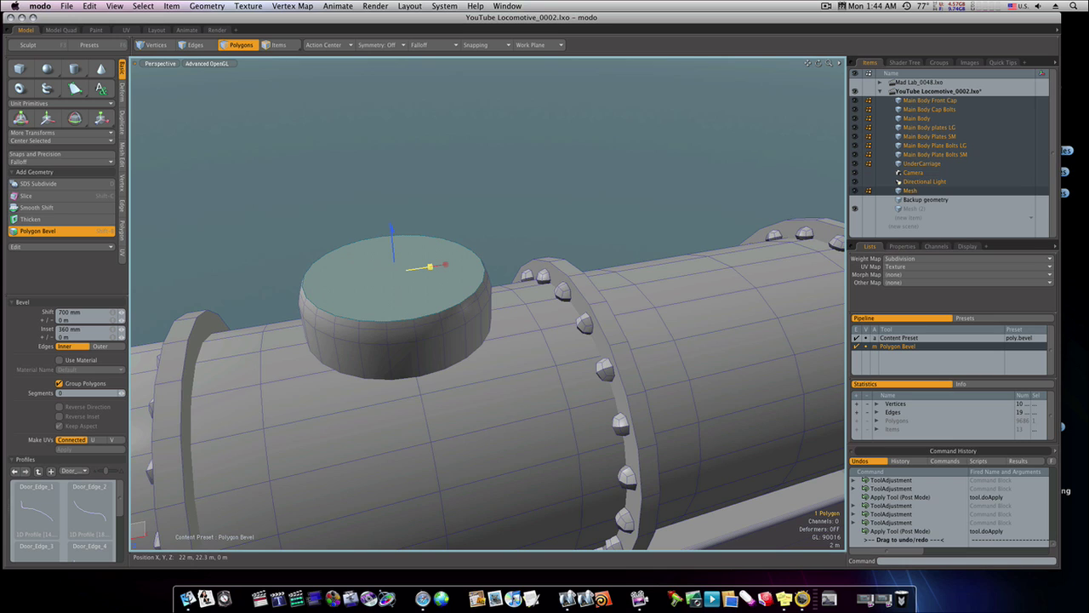
pyautogui.keyDown('shift'); pyautogui.click(379, 282); pyautogui.keyUp('shift')
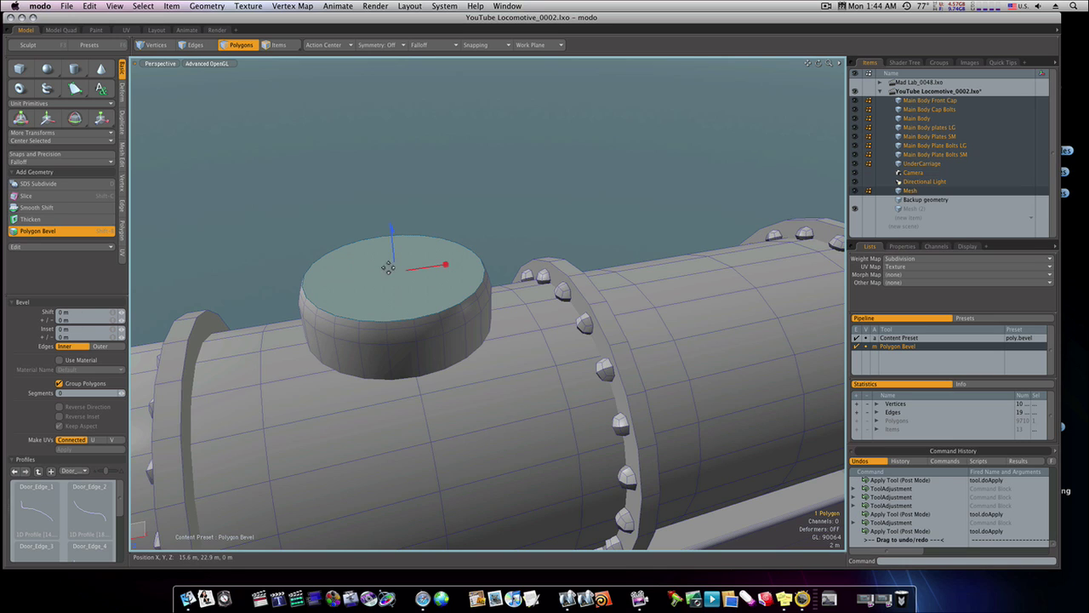
pyautogui.moveTo(394, 263); pyautogui.dragTo(423, 261)
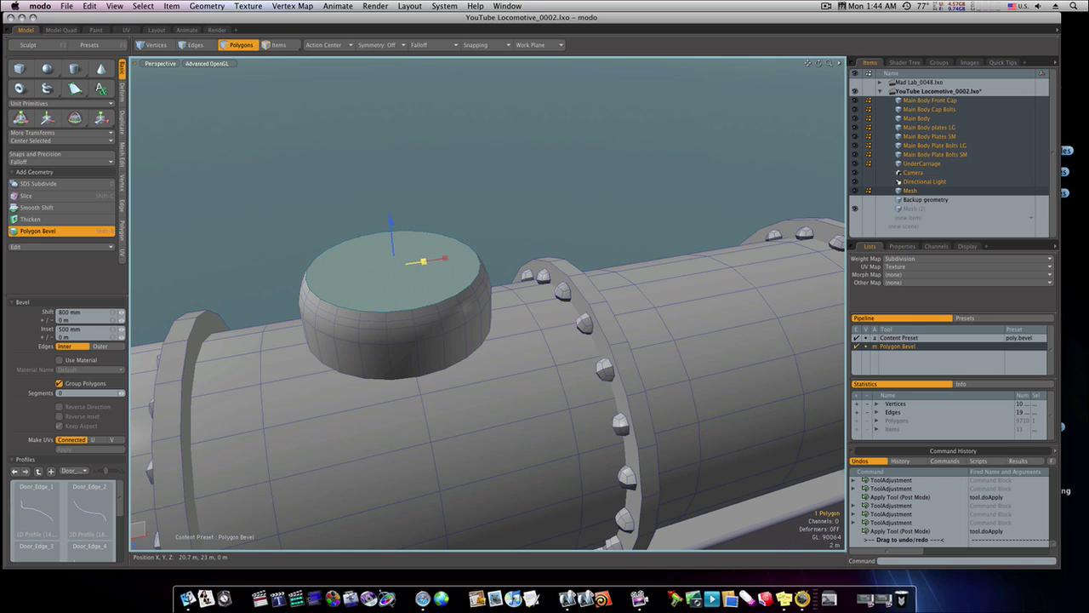
# Inset the top face by about 120 mm, then extrude it straight up with a bevel shift of about 700 mm
pyautogui.keyDown('shift'); pyautogui.click(387, 272); pyautogui.keyUp('shift')
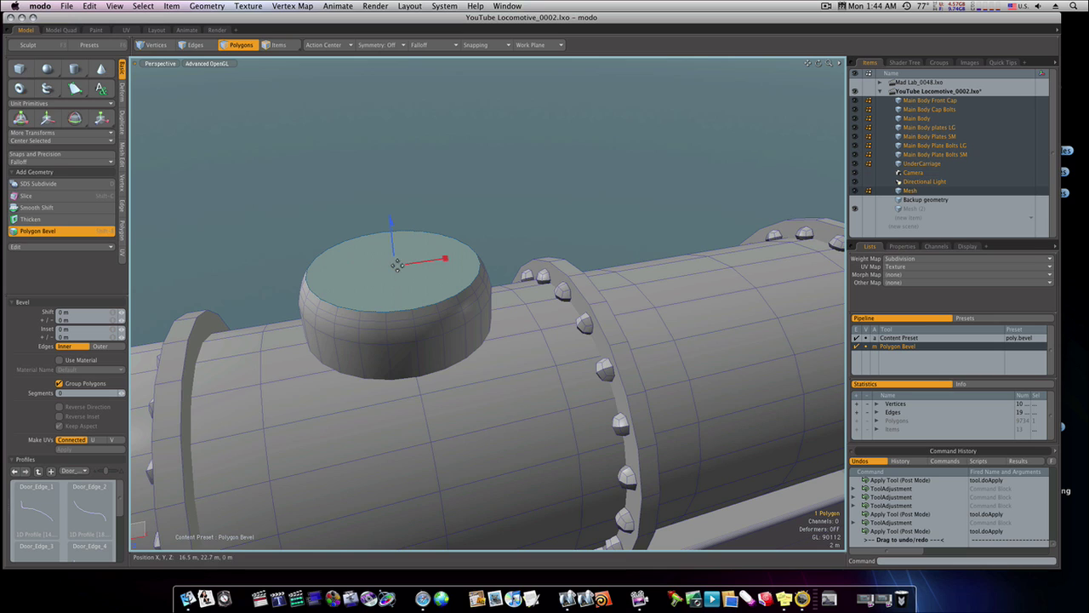
pyautogui.moveTo(405, 269); pyautogui.dragTo(408, 270)
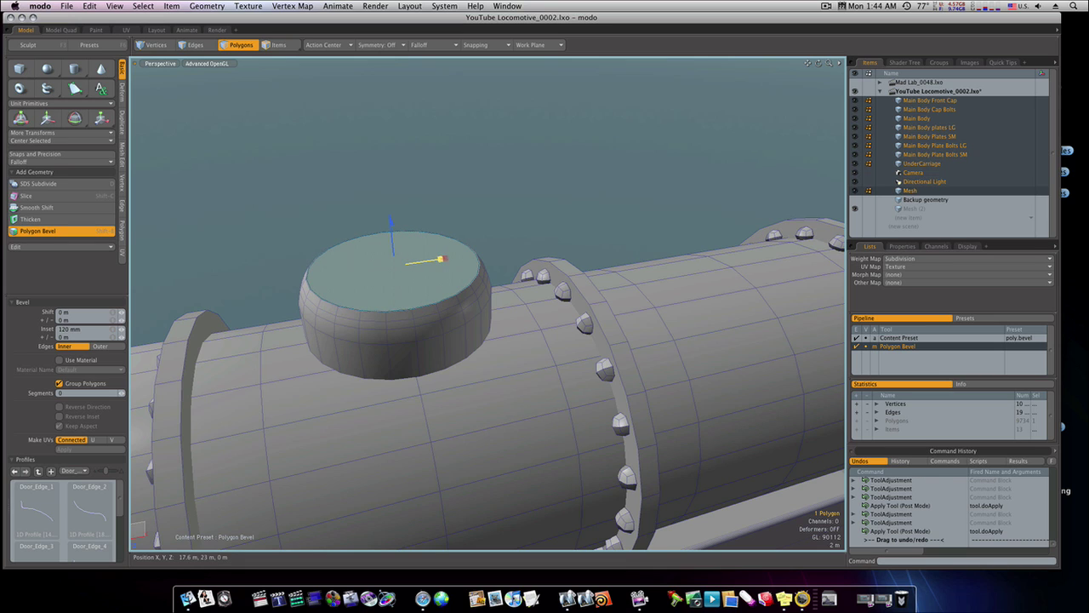
pyautogui.keyDown('shift'); pyautogui.click(381, 271); pyautogui.keyUp('shift')
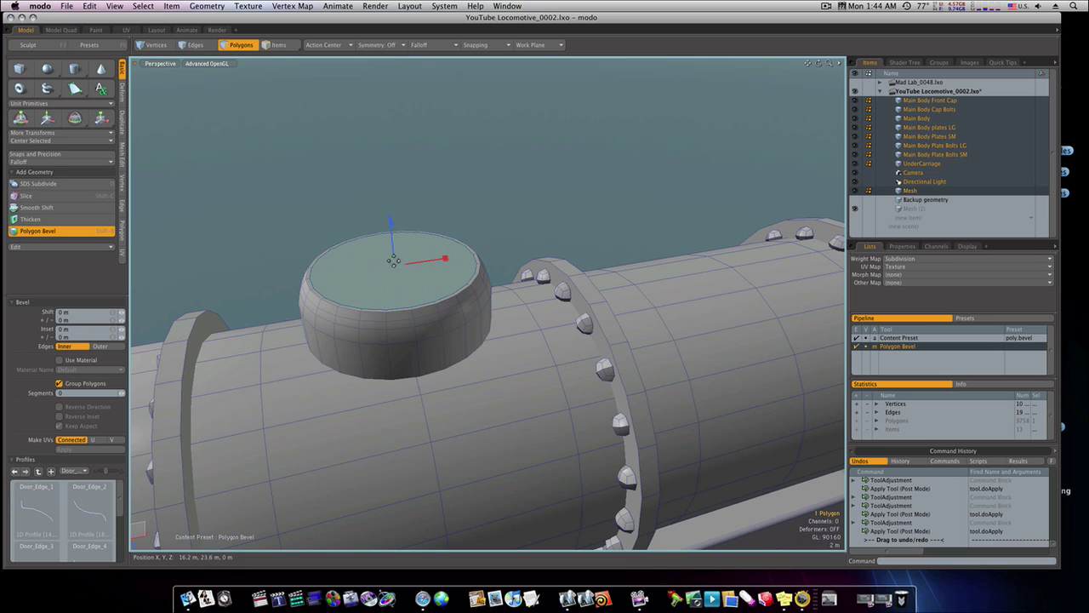
pyautogui.moveTo(394, 257); pyautogui.dragTo(394, 218)
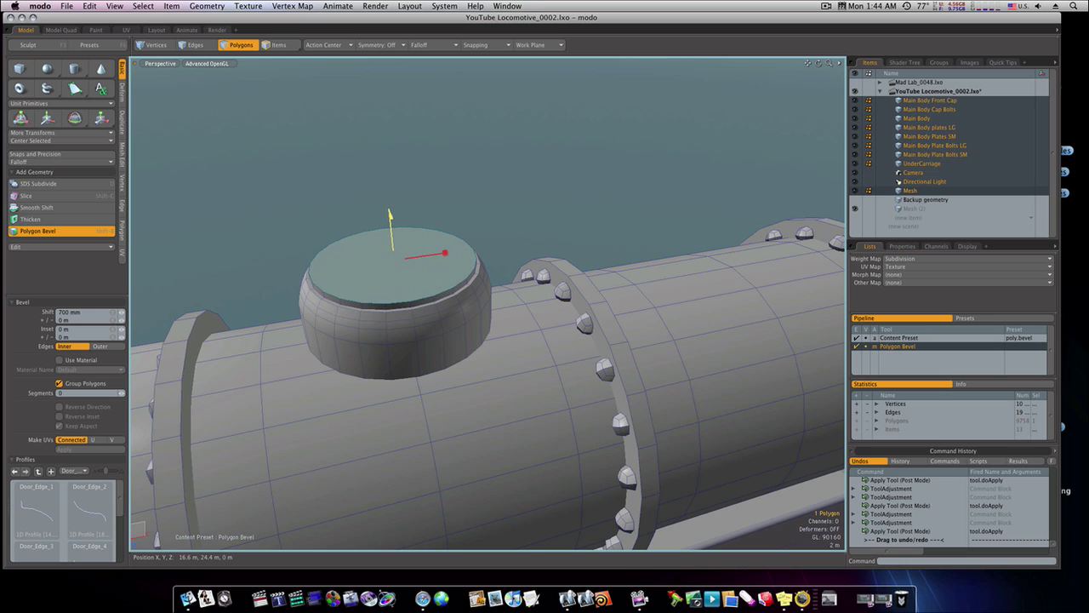
# Flare the top face outward with an inset of about -360 mm, then bevel it with a 400 mm shift and -280 mm inset
pyautogui.keyDown('shift'); pyautogui.click(386, 265); pyautogui.keyUp('shift')
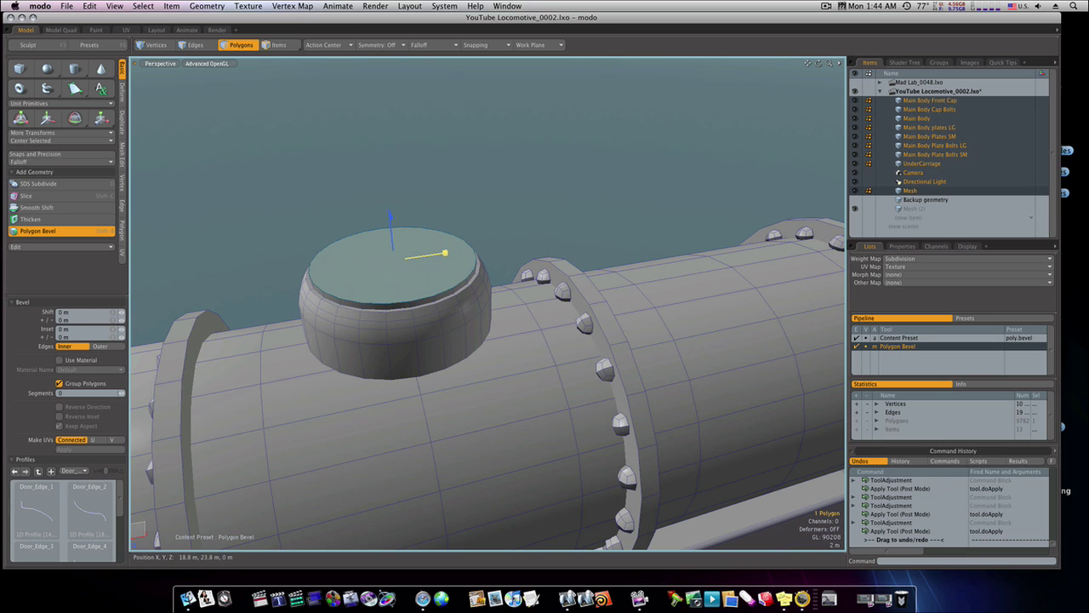
pyautogui.moveTo(444, 253); pyautogui.dragTo(450, 253)
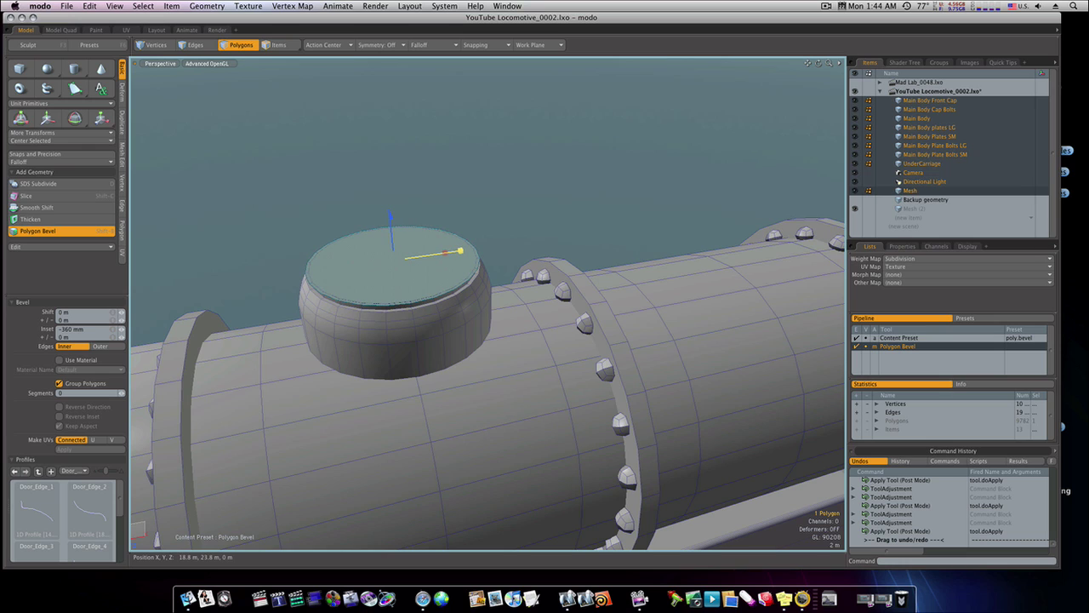
pyautogui.click(399, 256)
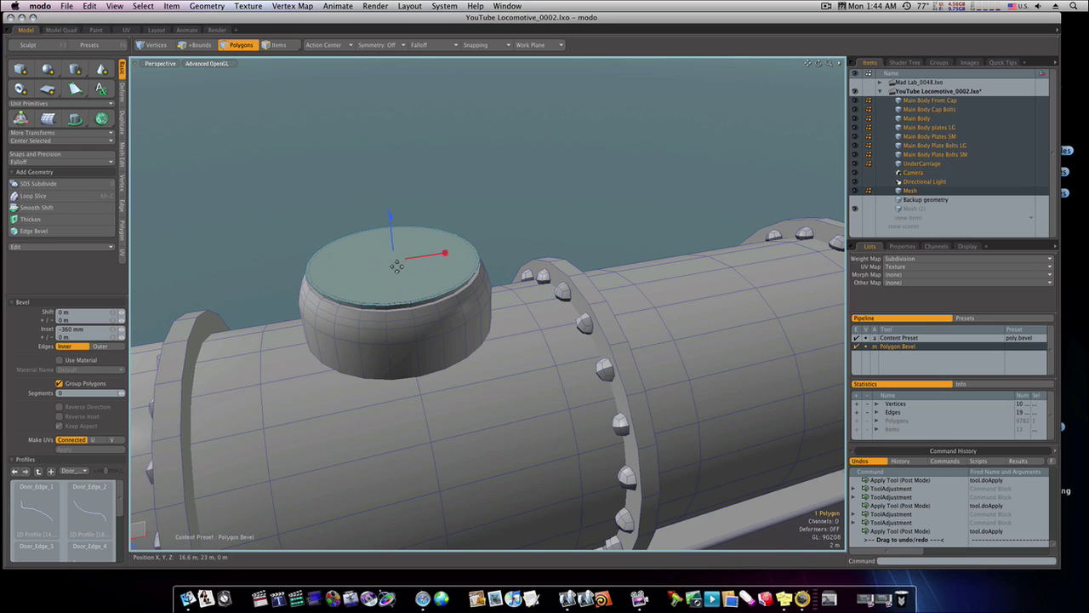
pyautogui.moveTo(389, 215); pyautogui.dragTo(391, 194)
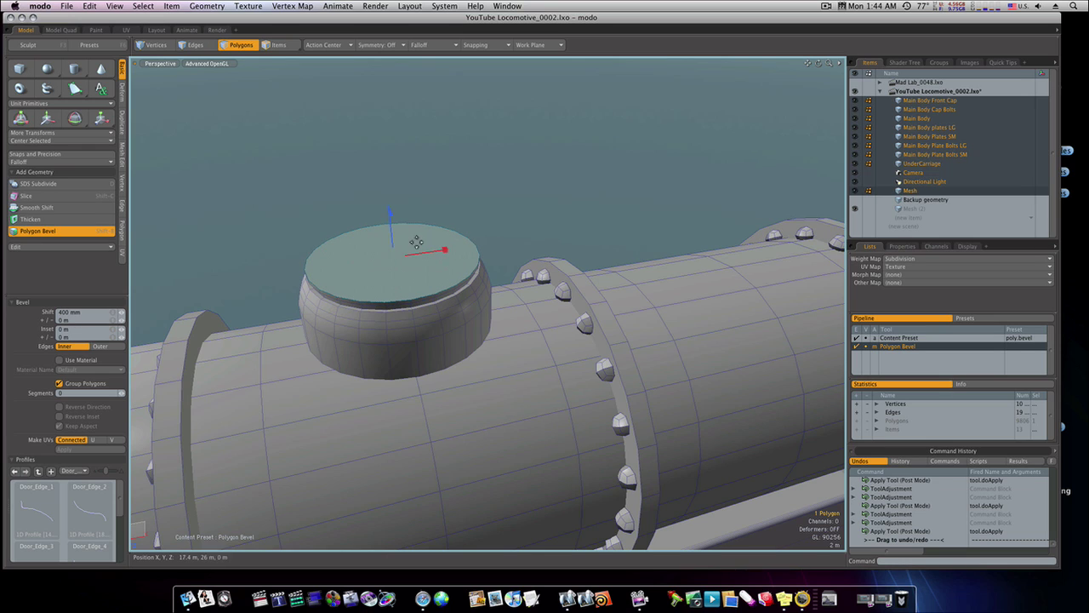
pyautogui.moveTo(444, 250); pyautogui.dragTo(458, 250)
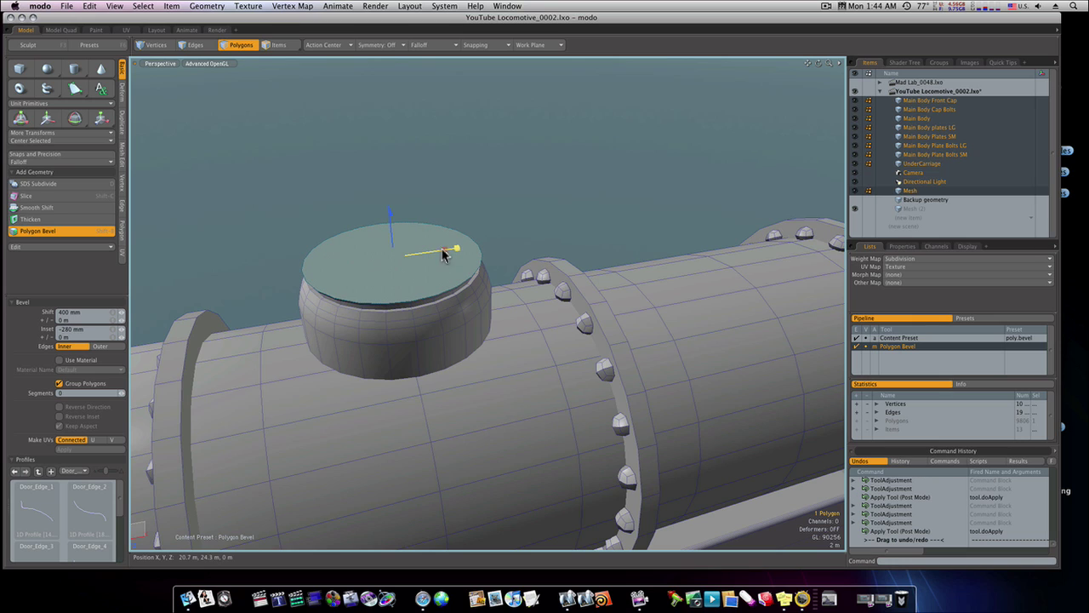
# Taper the cap inward with two bevels of about 700 mm shift each, using insets of about 280 mm and 320 mm
pyautogui.click(385, 261)
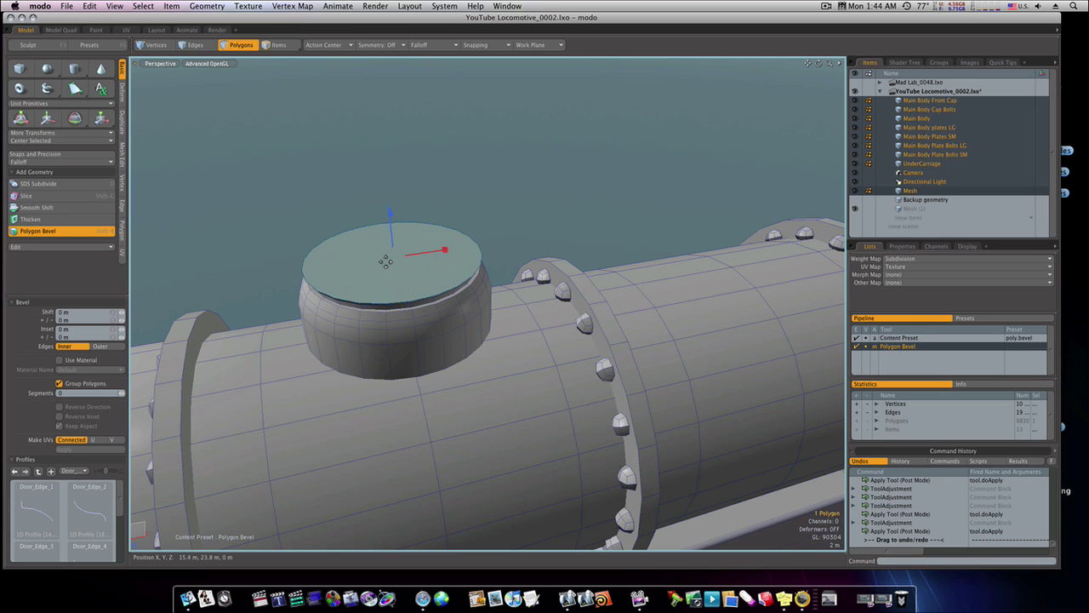
pyautogui.moveTo(391, 245); pyautogui.dragTo(425, 247)
pyautogui.click(412, 255)
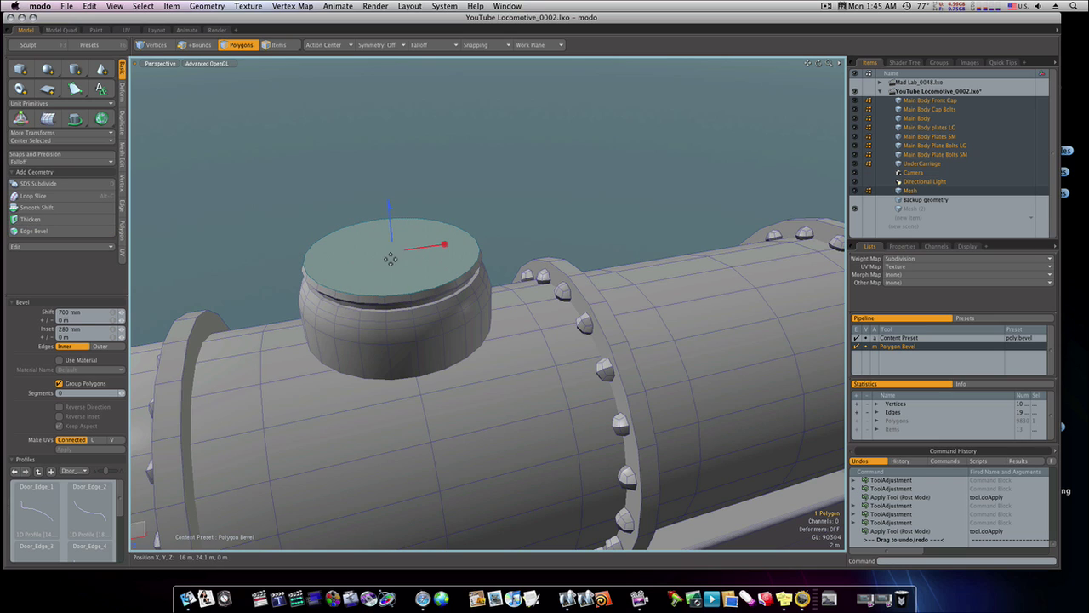
pyautogui.moveTo(392, 237); pyautogui.dragTo(413, 245)
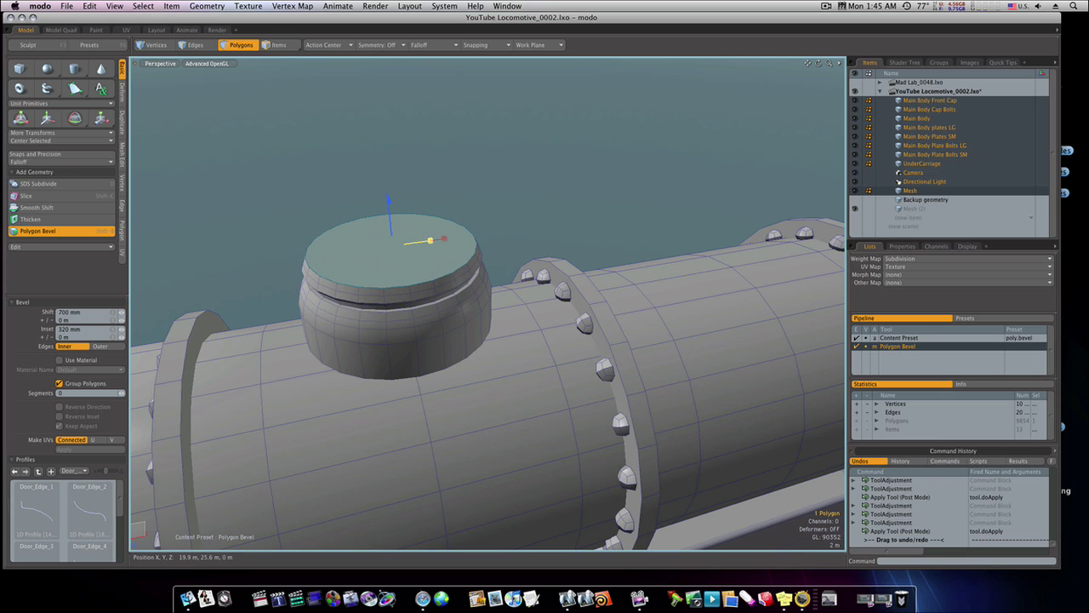
# Bevel the cap's top face with a shift of about 700 mm and inset of 1.14 m, then inset it another 440 mm
pyautogui.keyDown('shift'); pyautogui.click(398, 249); pyautogui.keyUp('shift')
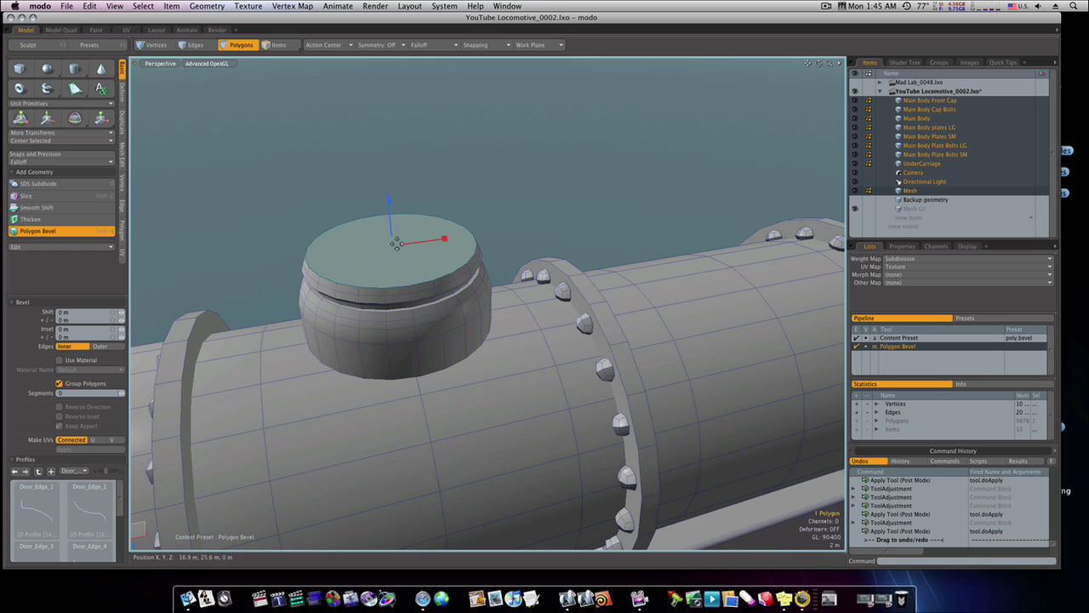
pyautogui.moveTo(391, 238); pyautogui.dragTo(388, 192)
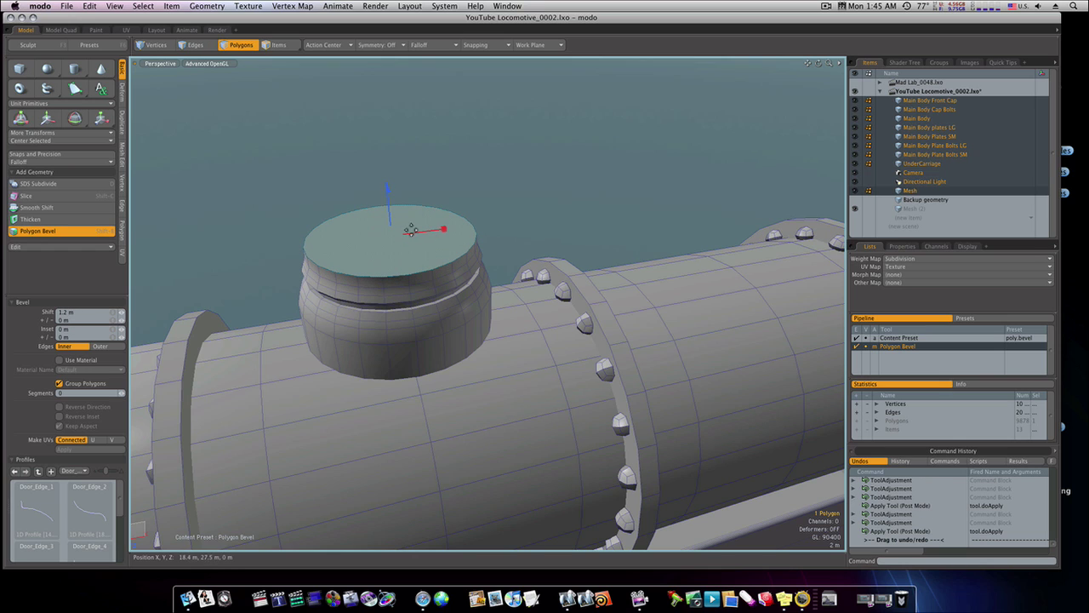
pyautogui.moveTo(443, 231); pyautogui.dragTo(388, 234)
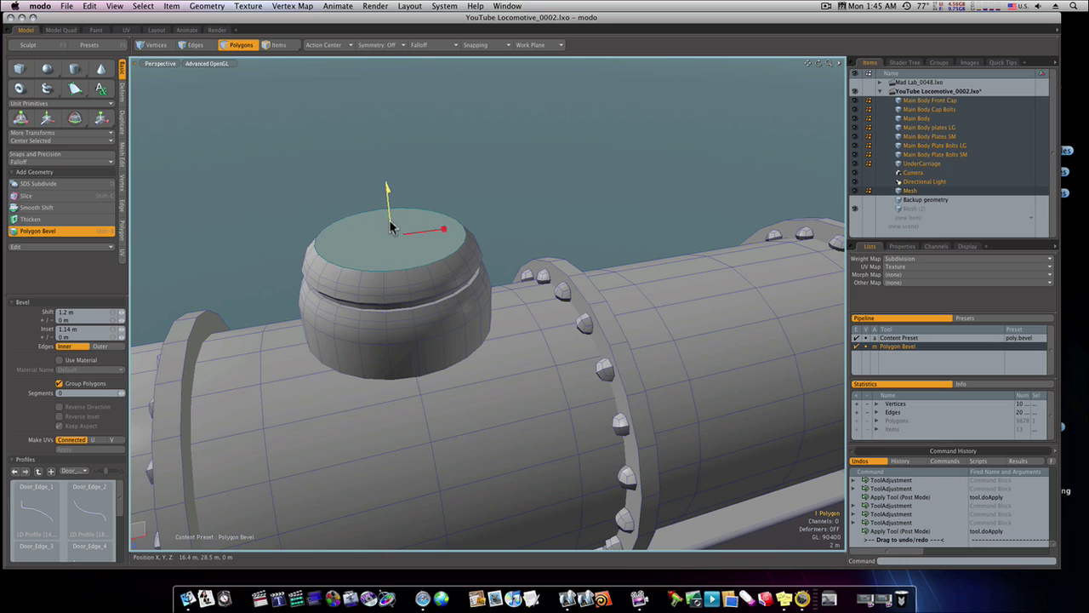
pyautogui.moveTo(391, 225); pyautogui.dragTo(391, 231)
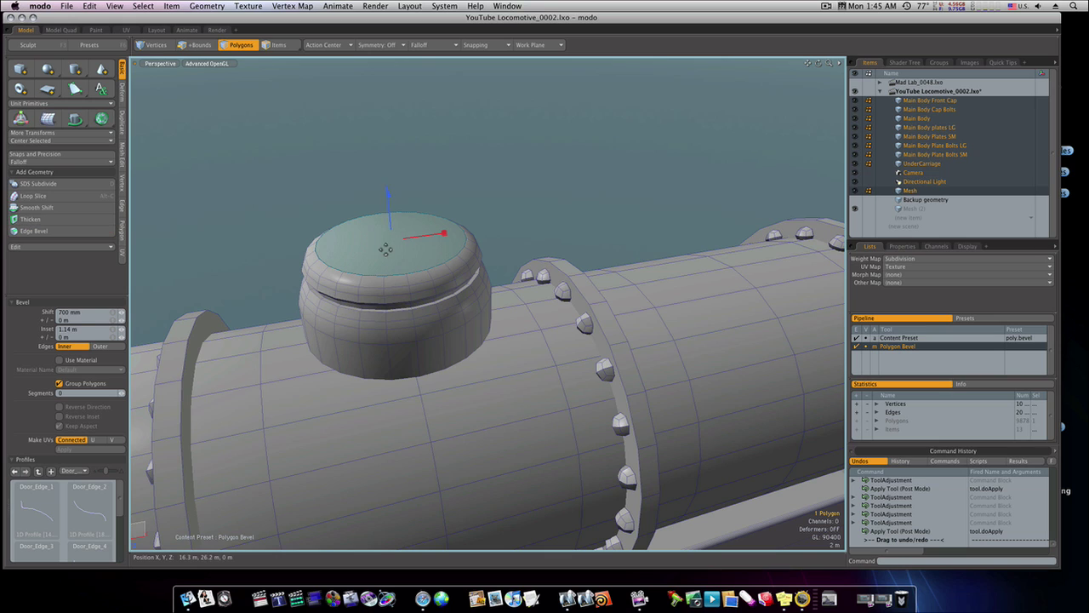
pyautogui.keyDown('shift'); pyautogui.click(381, 244); pyautogui.keyUp('shift')
pyautogui.moveTo(416, 237); pyautogui.dragTo(424, 236)
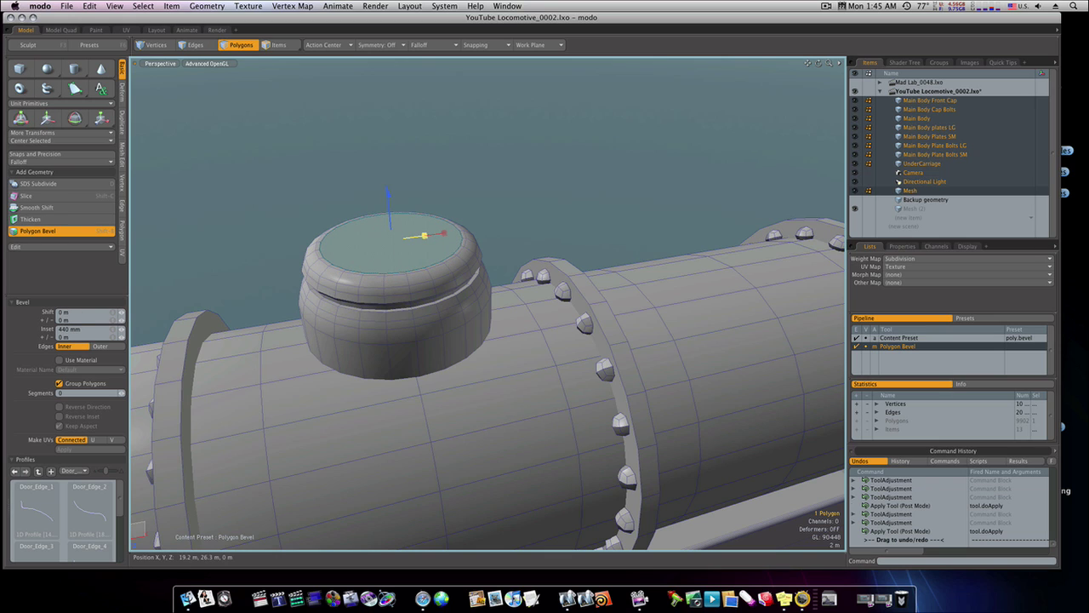
# Extrude the dome's top face straight up with a bevel shift of about 11.4 m to form a tall column
pyautogui.click(390, 241)
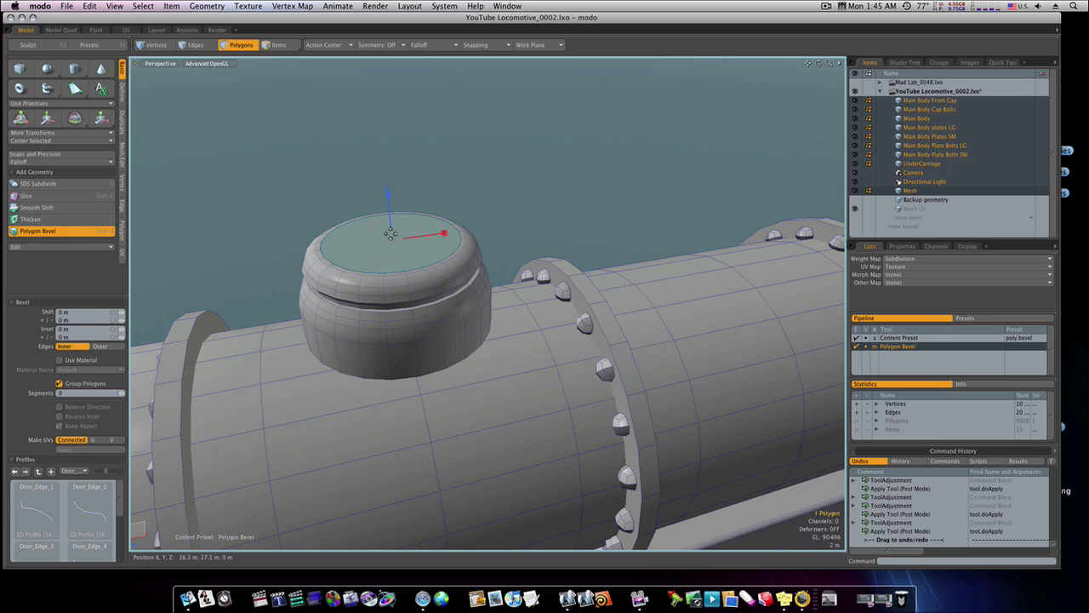
pyautogui.moveTo(389, 212); pyautogui.dragTo(377, 68)
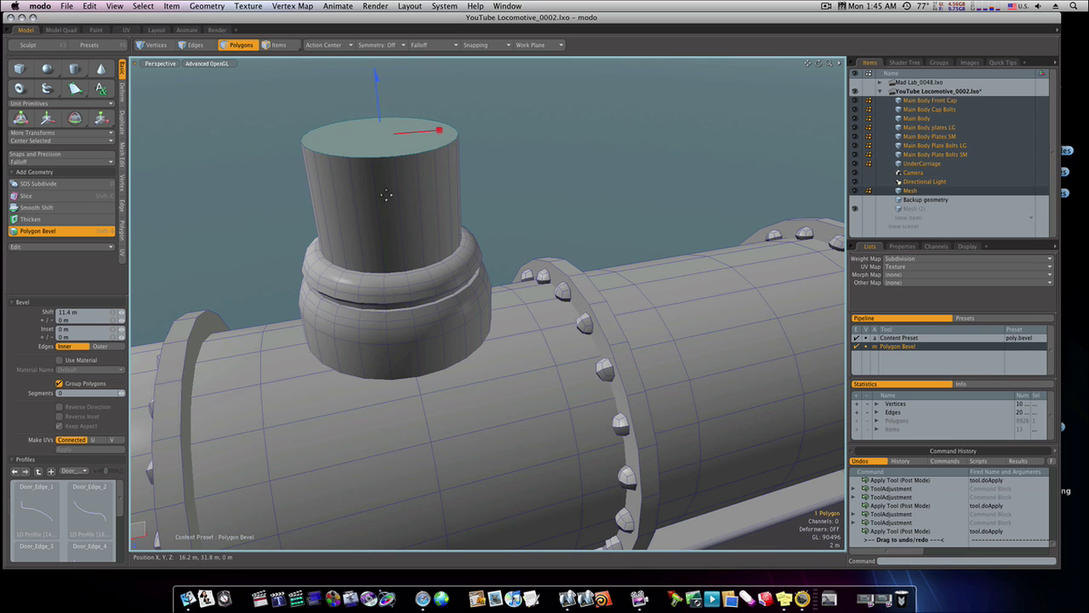
pyautogui.keyDown('alt'); pyautogui.moveTo(408, 213); pyautogui.dragTo(373, 238); pyautogui.keyUp('alt')
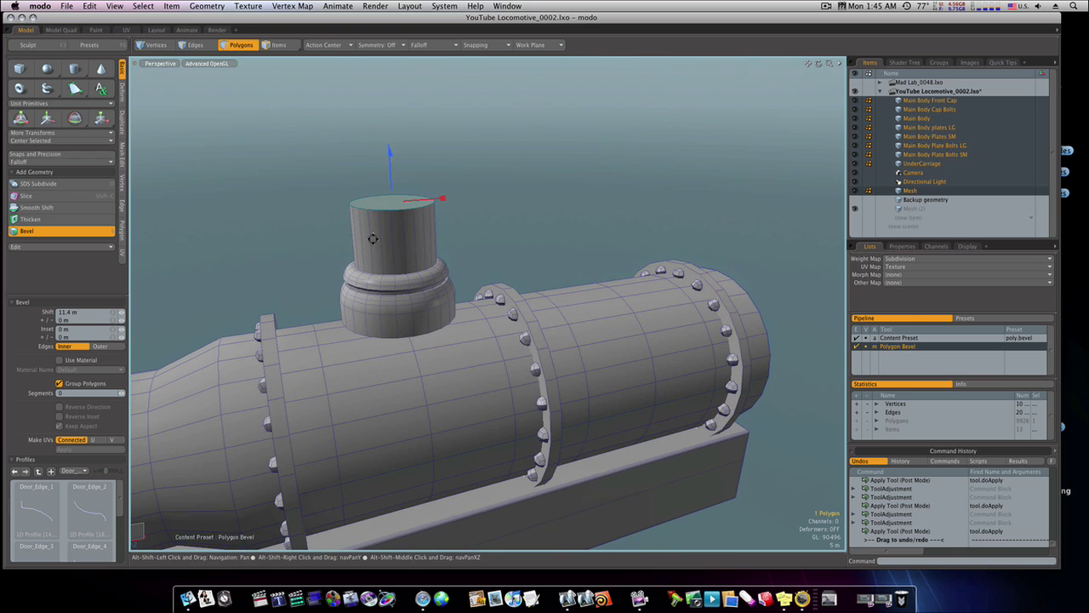
pyautogui.keyDown('shift'); pyautogui.click(408, 189); pyautogui.keyUp('shift')
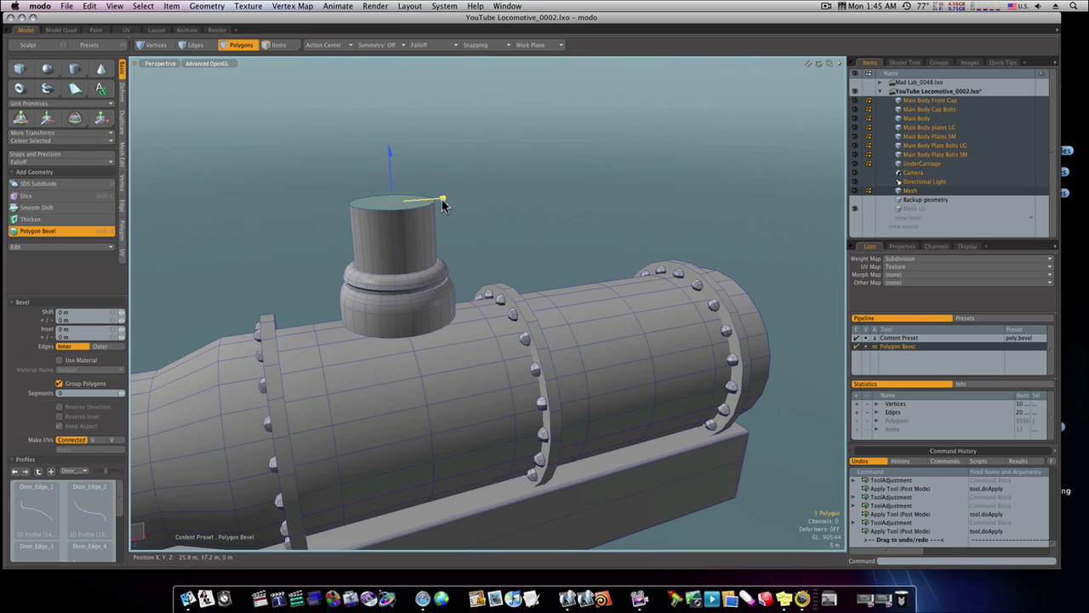
# Inset the column's top face slightly, then extrude it straight up with a bevel shift of about 800 mm
pyautogui.click(443, 204)
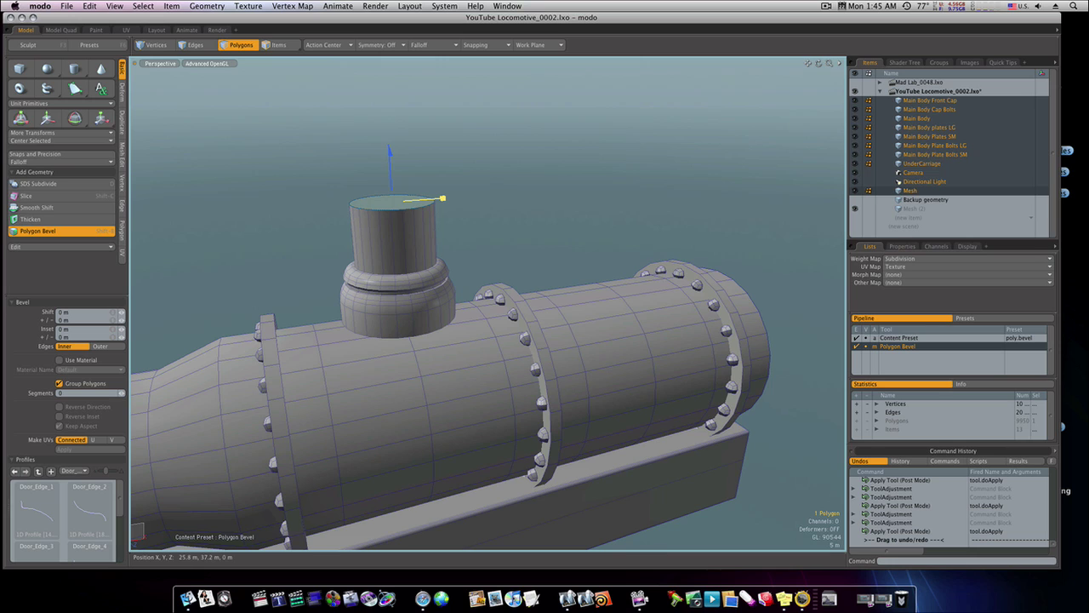
pyautogui.moveTo(422, 200); pyautogui.dragTo(390, 162)
pyautogui.keyDown('shift'); pyautogui.click(411, 187); pyautogui.keyUp('shift')
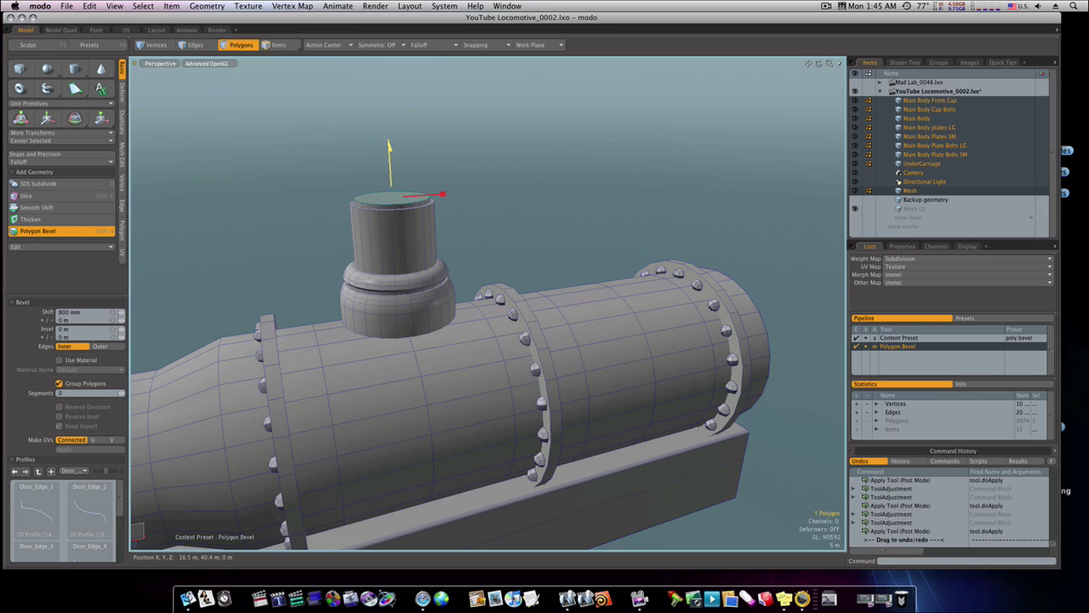
pyautogui.keyDown('shift'); pyautogui.click(400, 177); pyautogui.keyUp('shift')
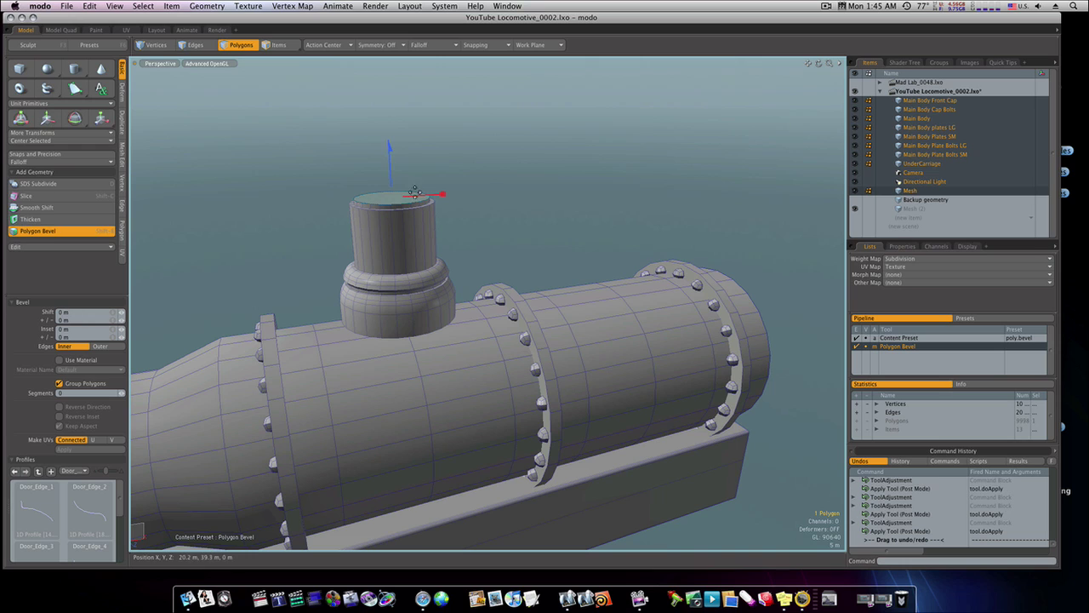
# Flare the top face outward with an inset of about -2.78 m, then bevel it with a 600 mm shift and -260 mm inset
pyautogui.moveTo(420, 195); pyautogui.dragTo(438, 195)
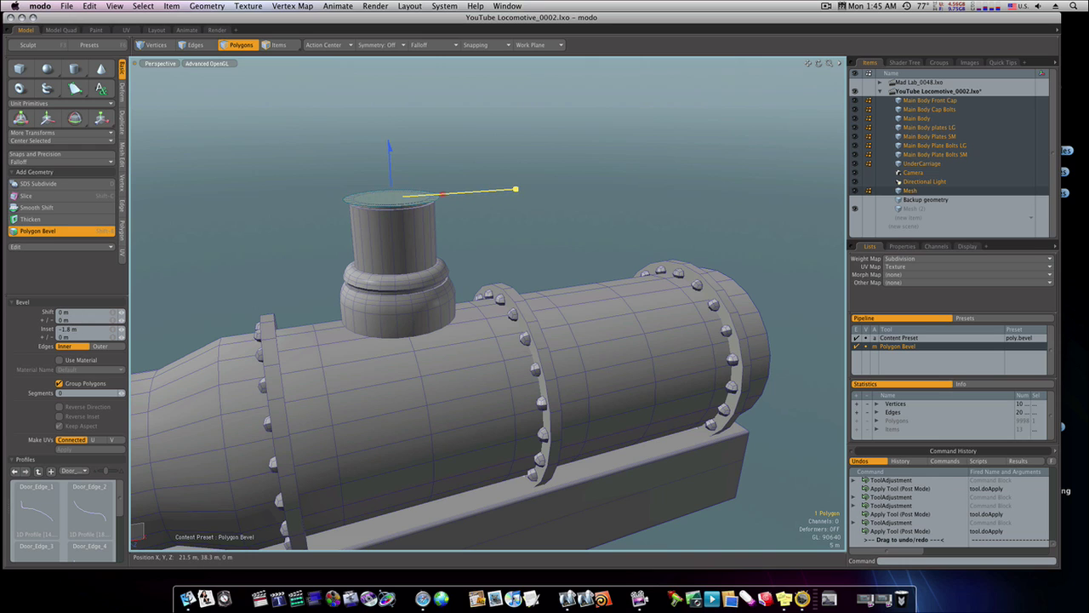
pyautogui.moveTo(538, 187); pyautogui.dragTo(548, 186)
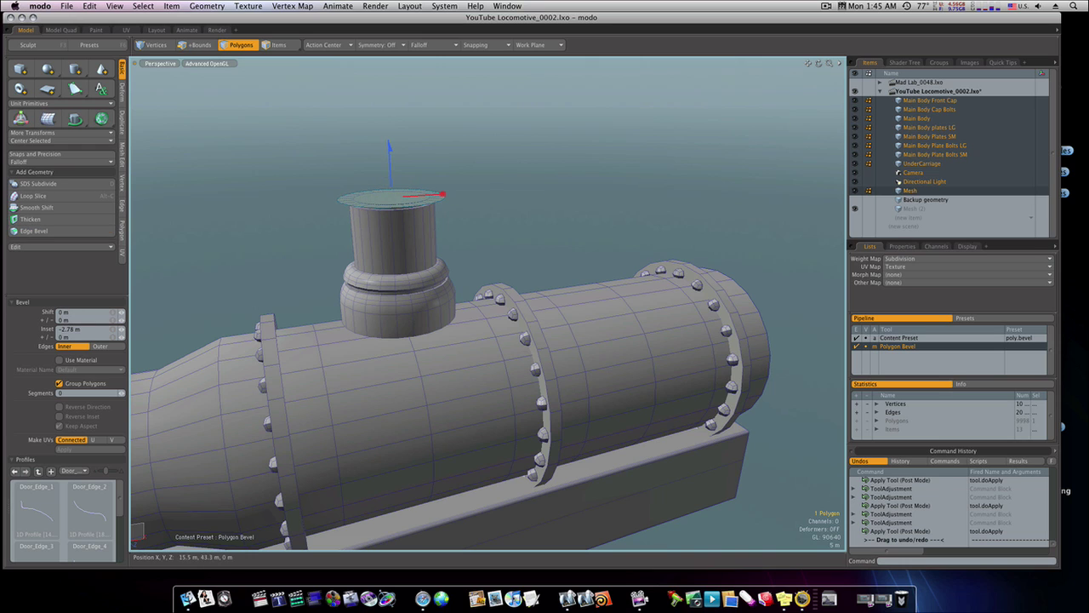
pyautogui.keyDown('shift'); pyautogui.click(396, 173); pyautogui.keyUp('shift')
pyautogui.moveTo(390, 171); pyautogui.dragTo(389, 148)
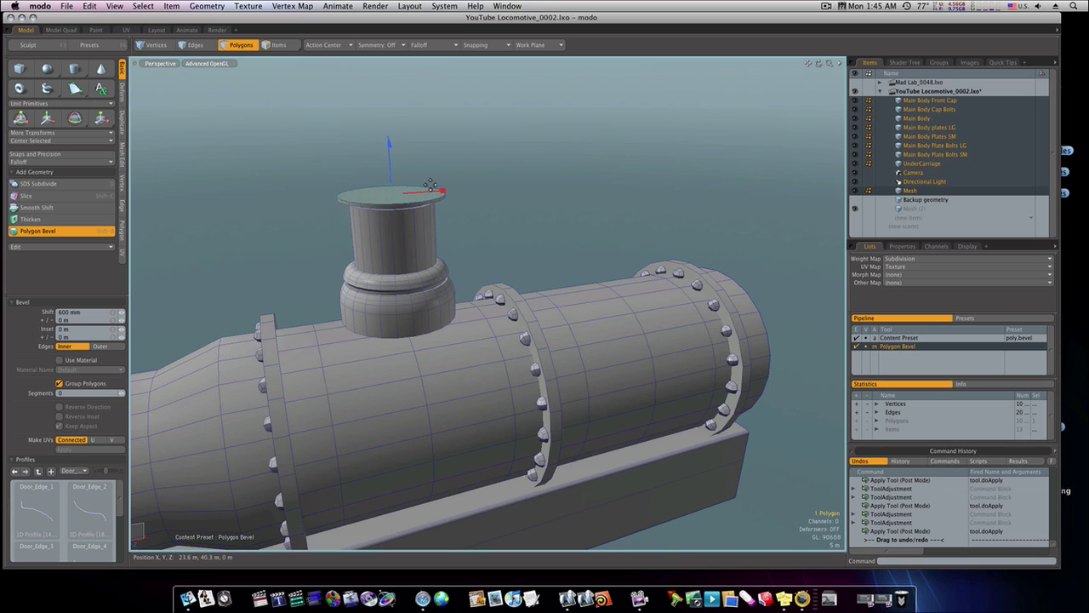
pyautogui.moveTo(439, 187); pyautogui.dragTo(445, 179)
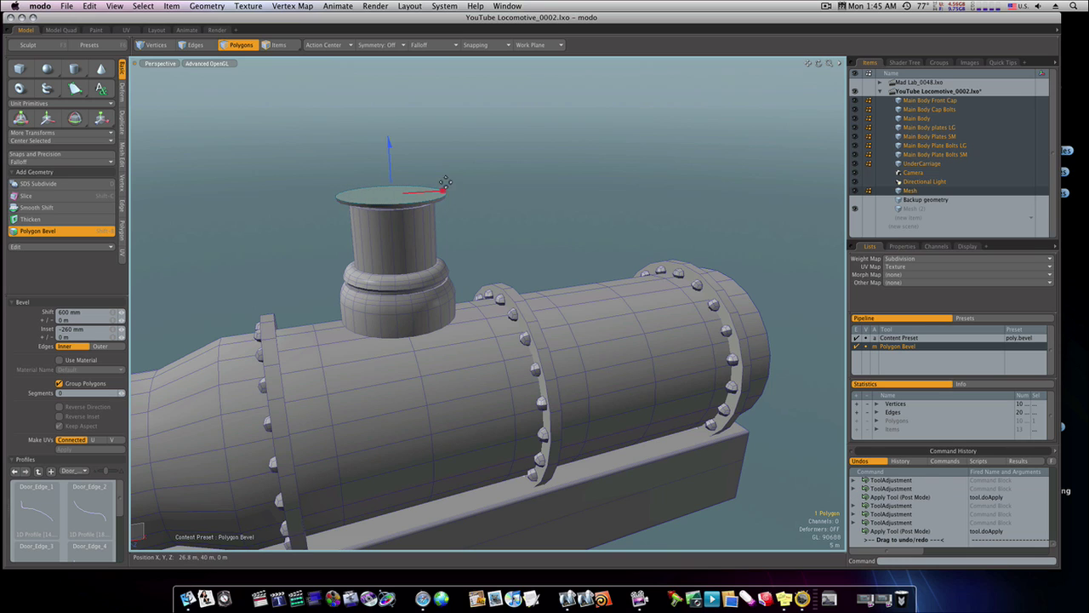
# Thicken the rim with a bevel of about 500 mm shift and -160 mm inset, then extrude it straight up about 800 mm
pyautogui.click(392, 176)
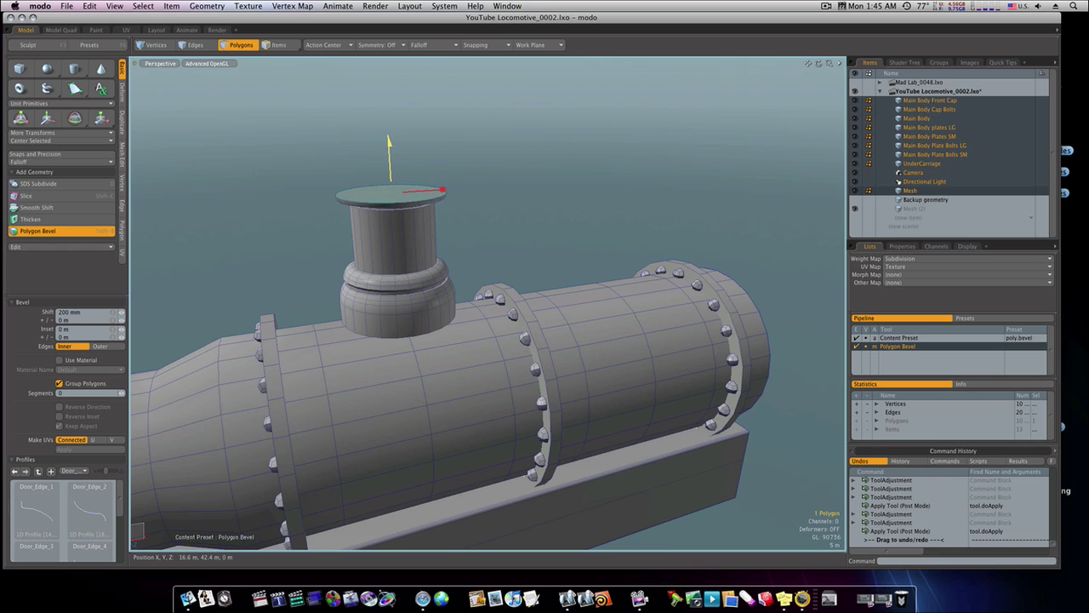
pyautogui.moveTo(440, 187); pyautogui.dragTo(448, 187)
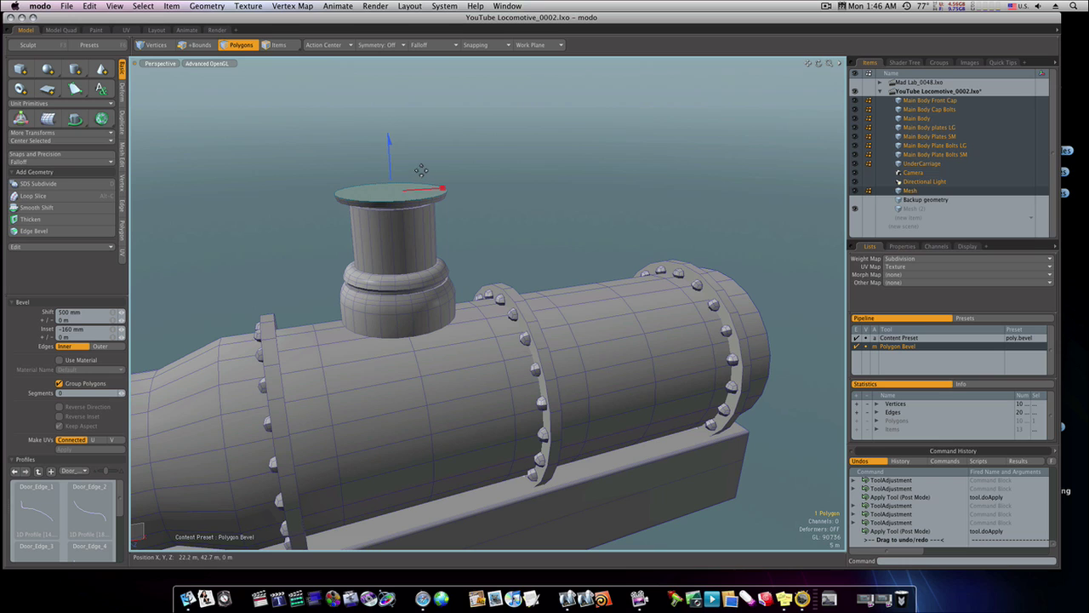
pyautogui.click(404, 167)
pyautogui.moveTo(392, 173); pyautogui.dragTo(390, 167)
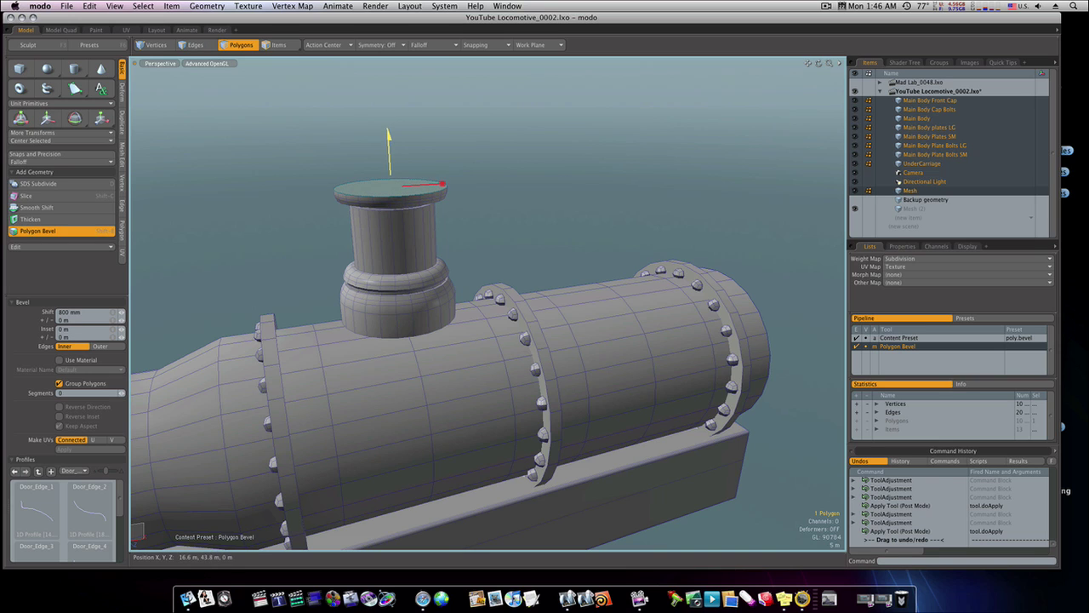
# Bevel the rim's top face inward with a shift of about 600 mm, then inset it by about 1.02 m
pyautogui.keyDown('shift'); pyautogui.click(404, 163); pyautogui.keyUp('shift')
pyautogui.moveTo(392, 170); pyautogui.dragTo(389, 144)
pyautogui.moveTo(425, 179); pyautogui.dragTo(417, 182)
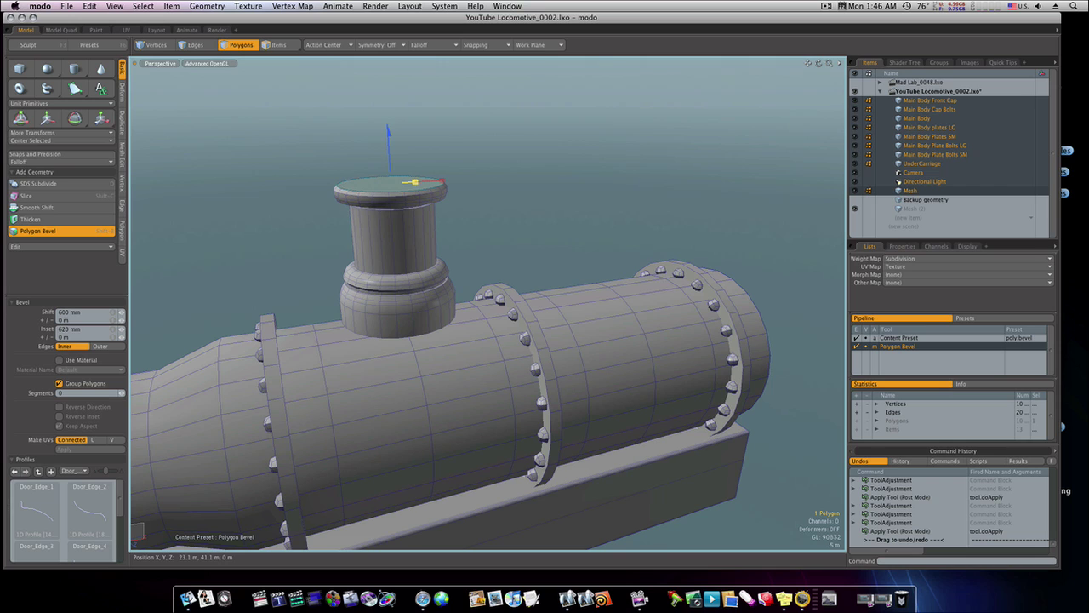
pyautogui.moveTo(413, 182); pyautogui.dragTo(406, 183)
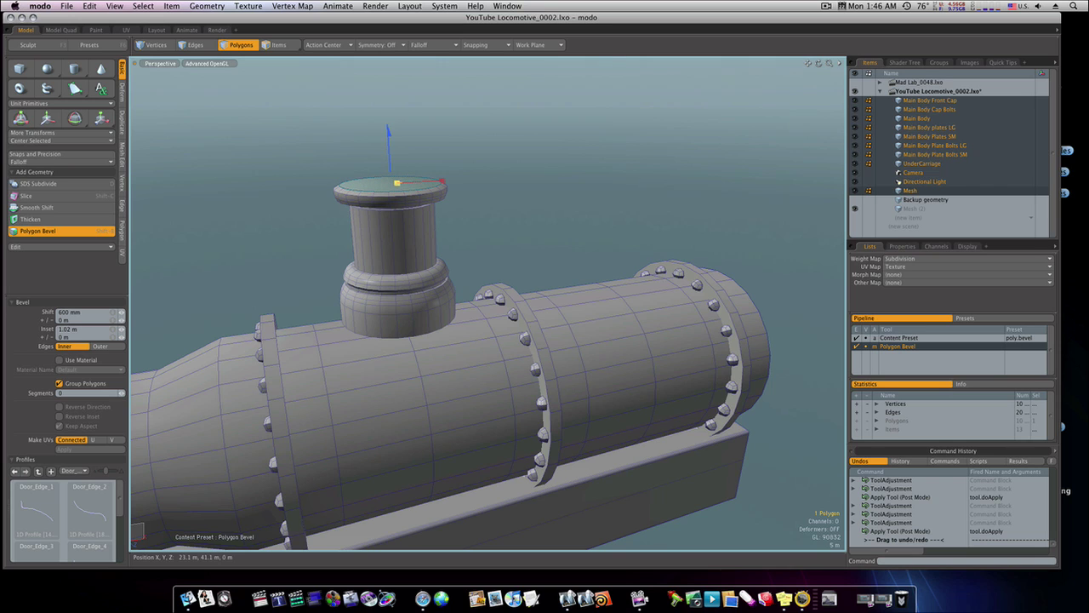
pyautogui.click(399, 164)
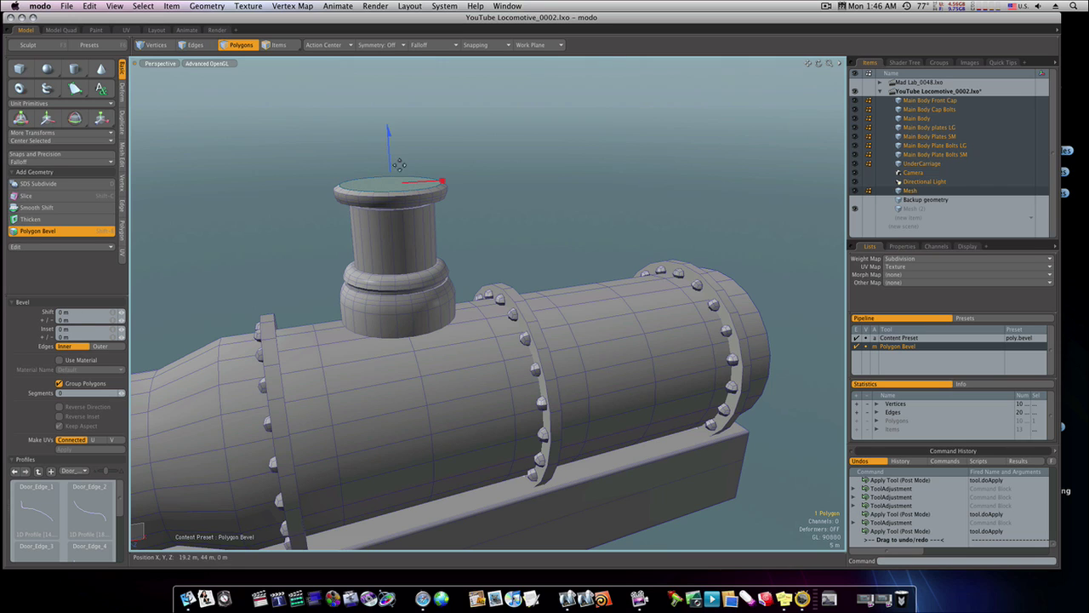
# Taper the roof inward with three bevels, using shifts of about 1 m, 1.02 m and 3.4 m and insets of 500 mm, 800 mm and 2.02 m
pyautogui.moveTo(391, 164); pyautogui.dragTo(421, 177)
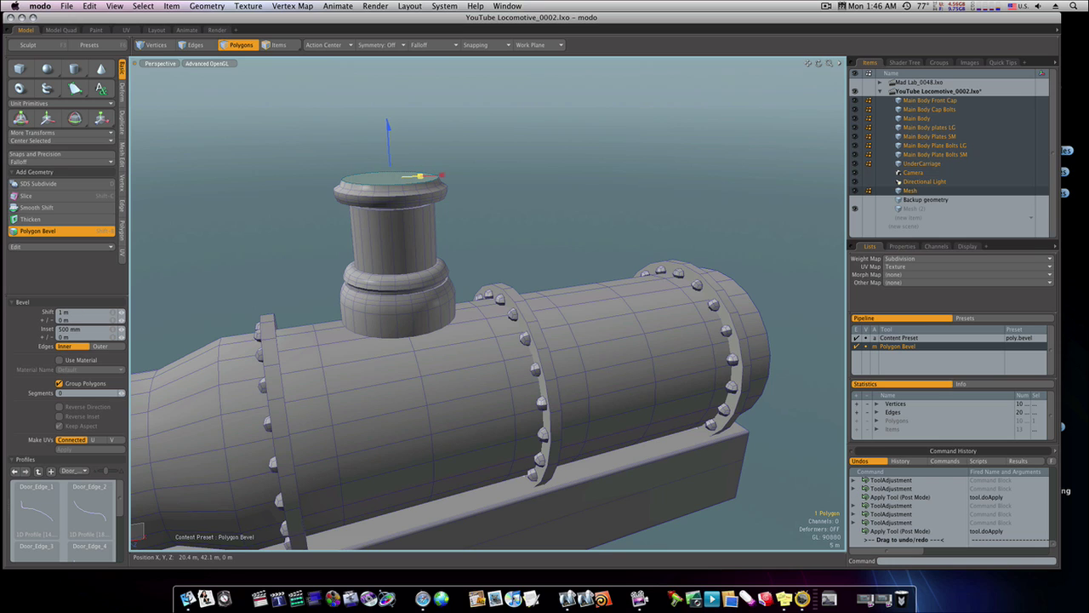
pyautogui.moveTo(402, 161)
pyautogui.keyDown('shift'); pyautogui.mouseDown()
pyautogui.moveTo(391, 150)
pyautogui.moveTo(418, 170)
pyautogui.moveTo(407, 171)
pyautogui.mouseUp(); pyautogui.keyUp('shift')
pyautogui.keyDown('shift'); pyautogui.click(404, 161); pyautogui.keyUp('shift')
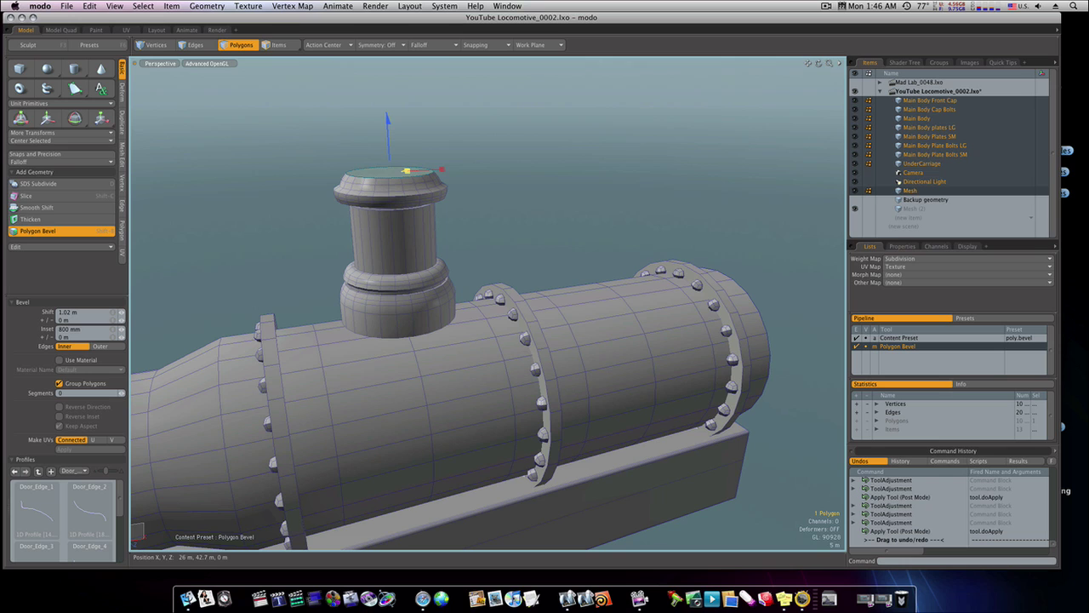
pyautogui.click(408, 150)
pyautogui.moveTo(390, 151)
pyautogui.mouseDown()
pyautogui.moveTo(391, 125)
pyautogui.moveTo(417, 145)
pyautogui.moveTo(381, 137)
pyautogui.moveTo(389, 150)
pyautogui.mouseUp()
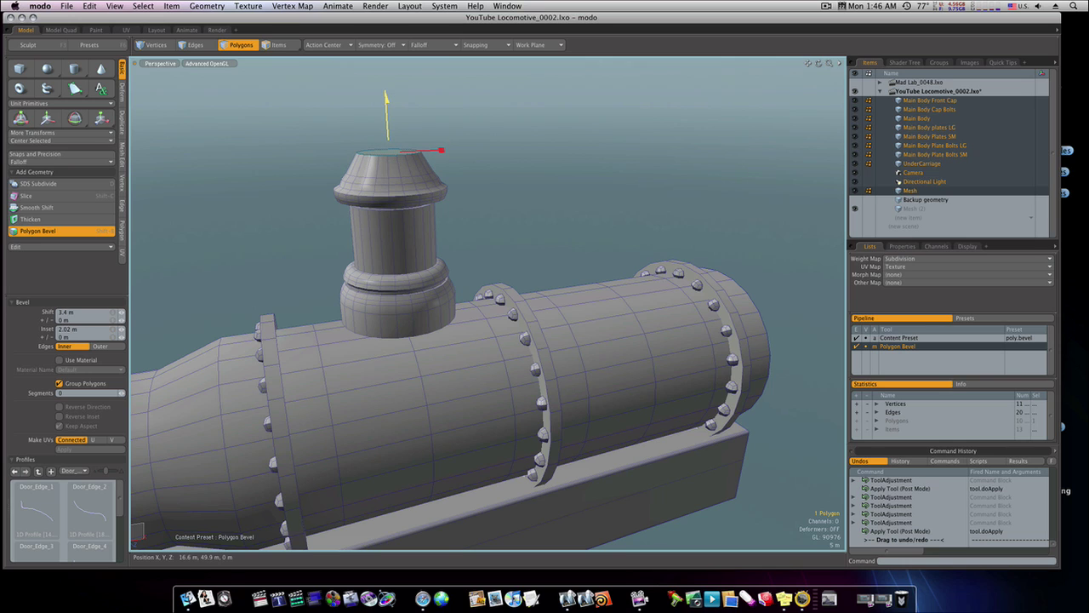
pyautogui.keyDown('shift'); pyautogui.click(397, 133); pyautogui.keyUp('shift')
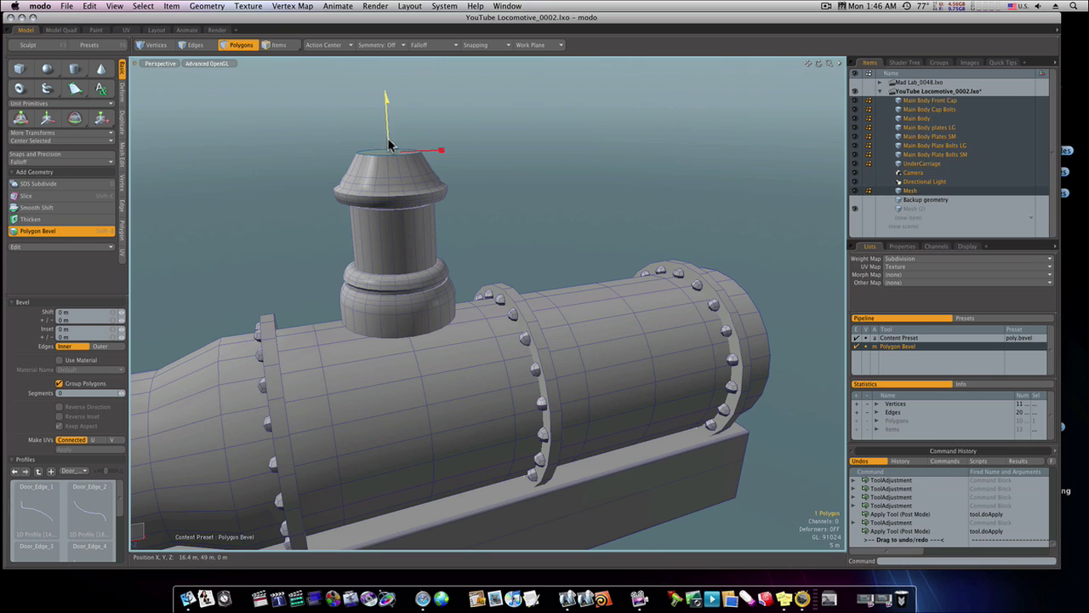
# Inset the roof's top face, extrude it up about 700 mm, then flare it outward with an inset of about -1.42 m
pyautogui.moveTo(426, 150); pyautogui.dragTo(388, 134)
pyautogui.keyDown('shift'); pyautogui.click(397, 151); pyautogui.keyUp('shift')
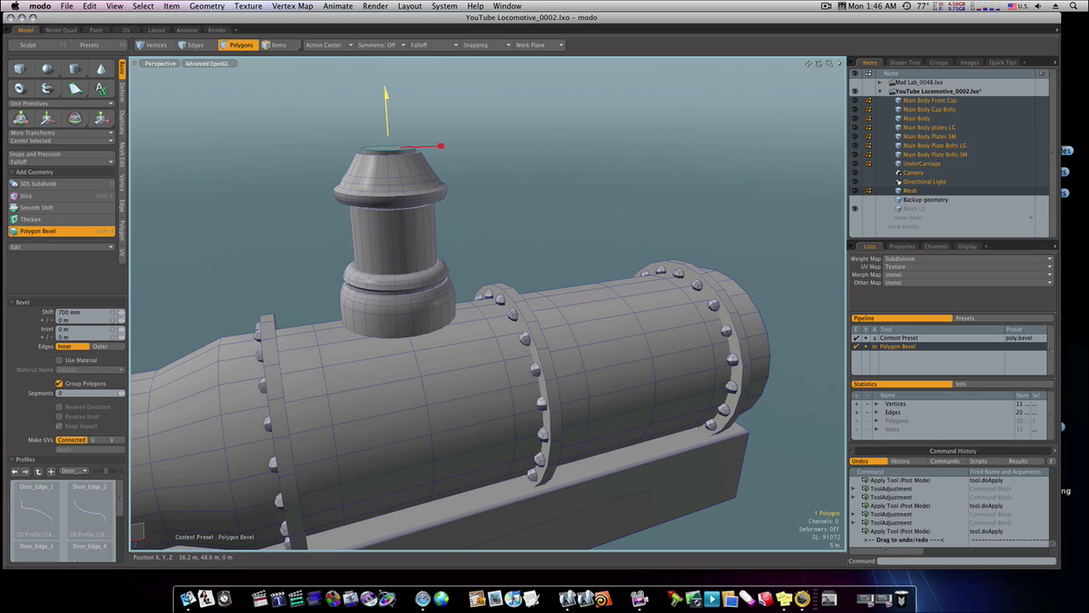
pyautogui.keyDown('shift'); pyautogui.click(401, 136); pyautogui.keyUp('shift')
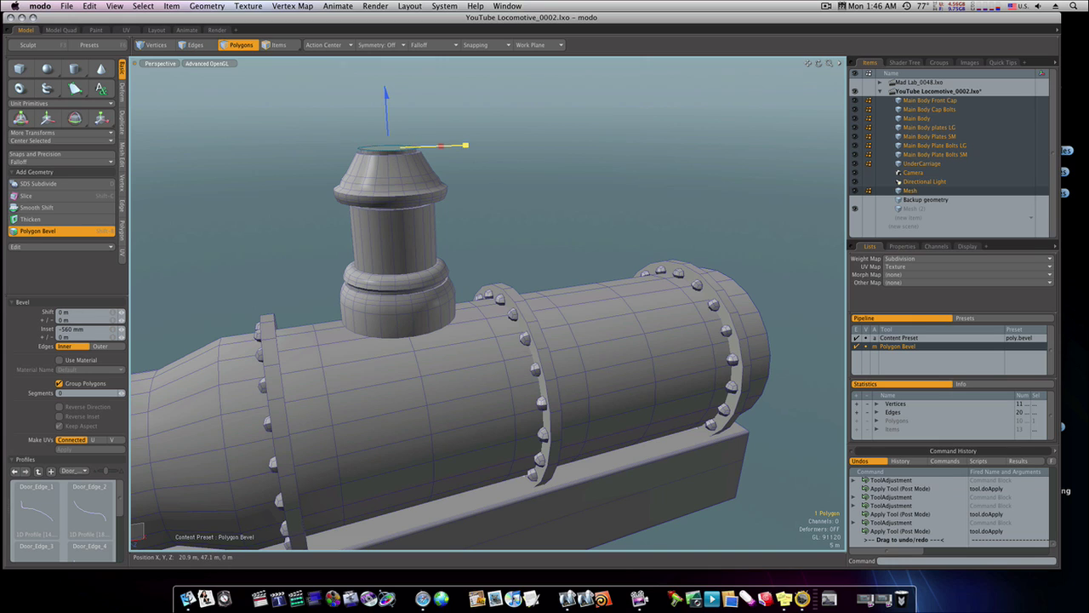
pyautogui.moveTo(485, 144); pyautogui.dragTo(500, 145)
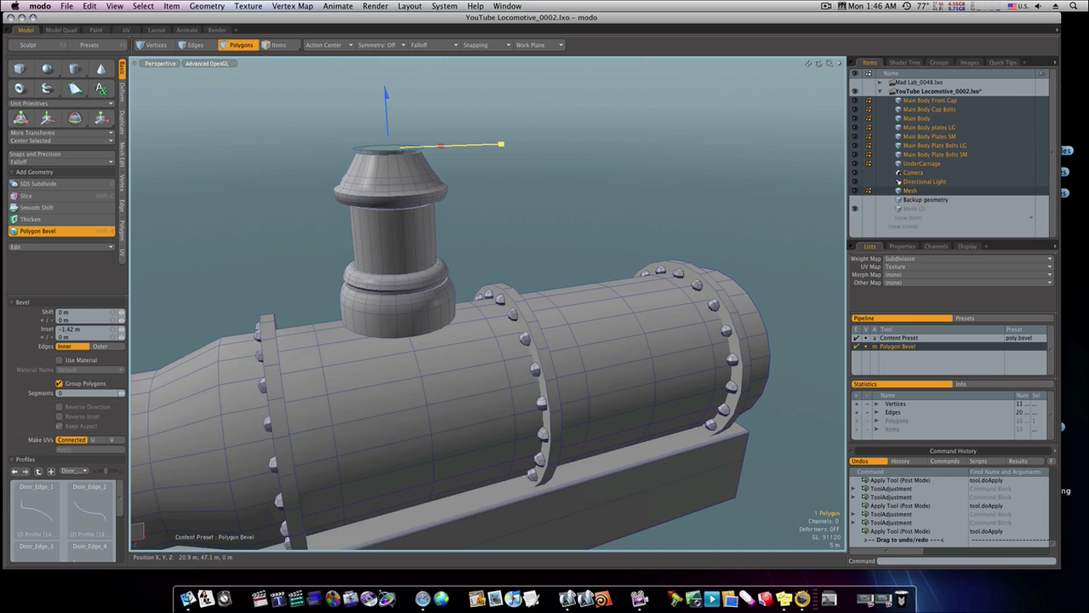
# Extrude the flared face straight up into a small collar, inset its top, and sink the inner face with a shift of about -400 mm
pyautogui.click(404, 126)
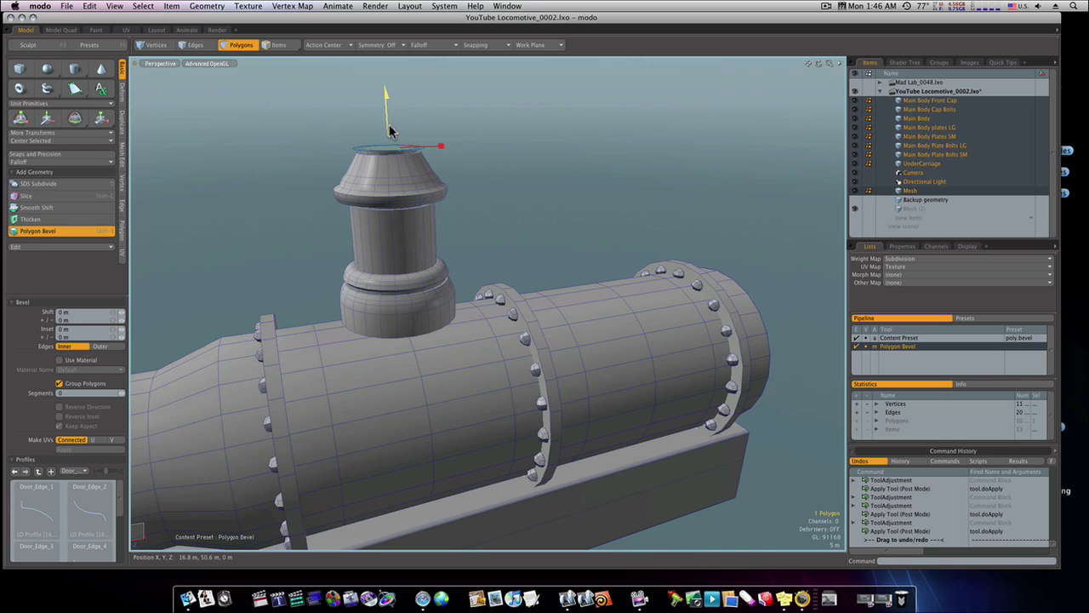
pyautogui.moveTo(389, 128); pyautogui.dragTo(389, 121)
pyautogui.keyDown('shift'); pyautogui.click(402, 128); pyautogui.keyUp('shift')
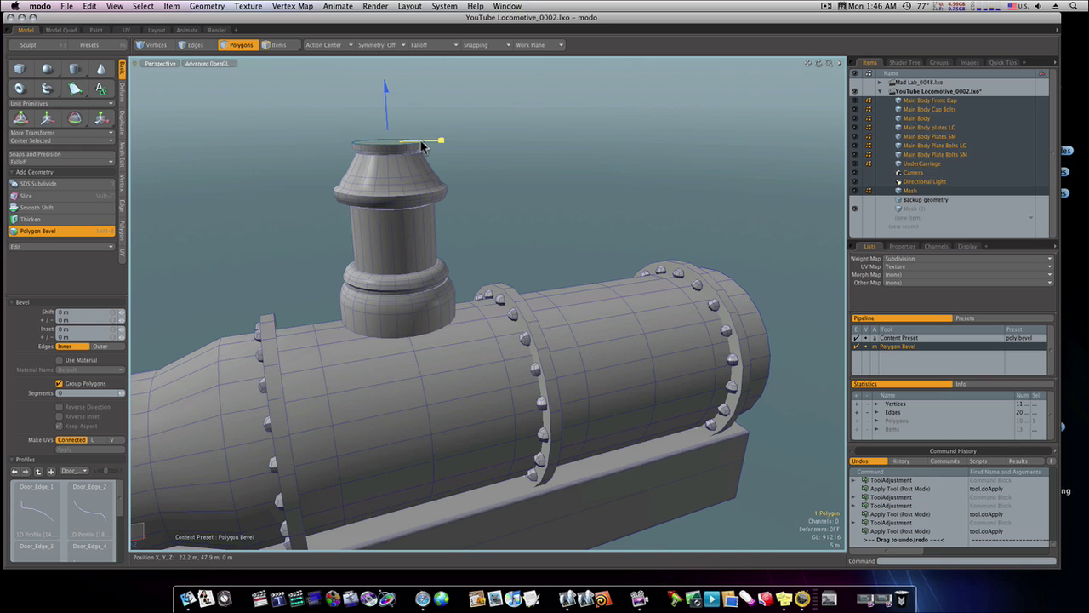
pyautogui.click(398, 119)
pyautogui.click(389, 124)
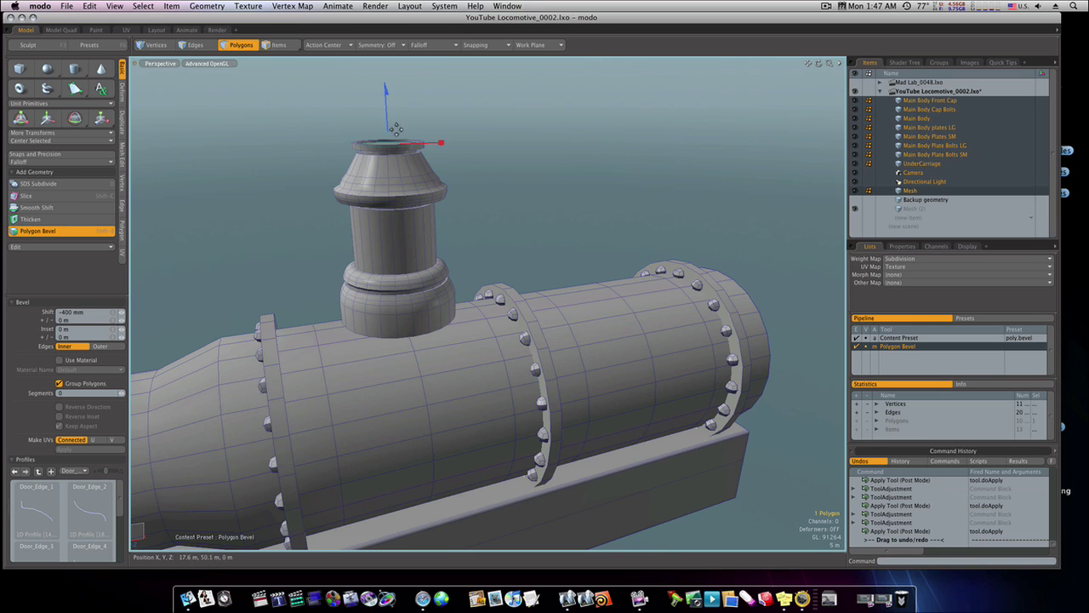
# Inset the sunken face, then raise it into a small cone with a bevel of about 2.1 m shift and 1.68 m inset
pyautogui.press('ctrl')
pyautogui.click(431, 148)
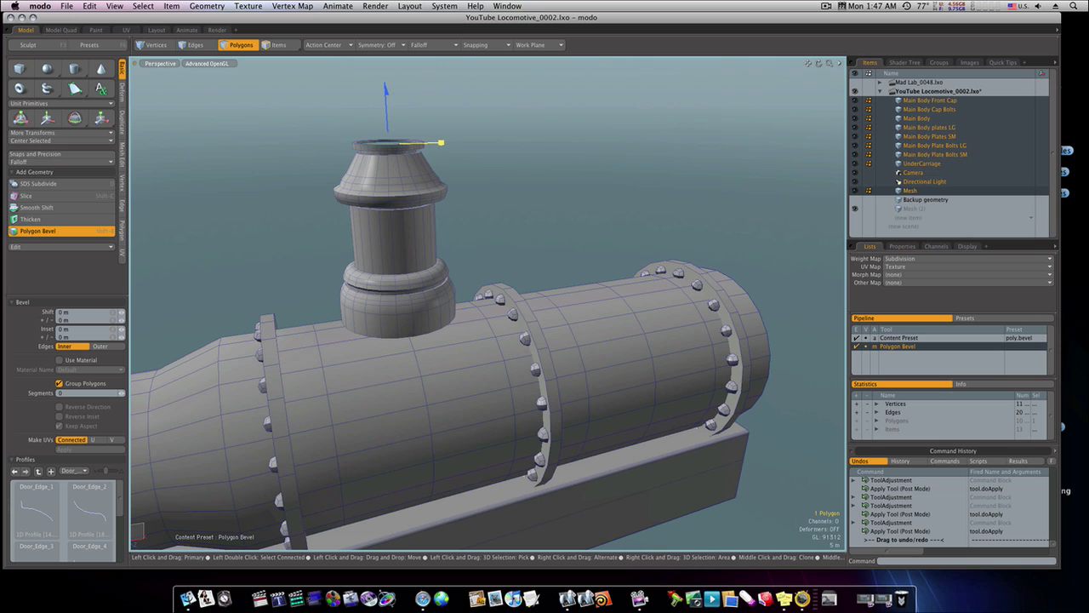
pyautogui.moveTo(429, 142); pyautogui.dragTo(382, 133)
pyautogui.keyDown('shift'); pyautogui.click(410, 133); pyautogui.keyUp('shift')
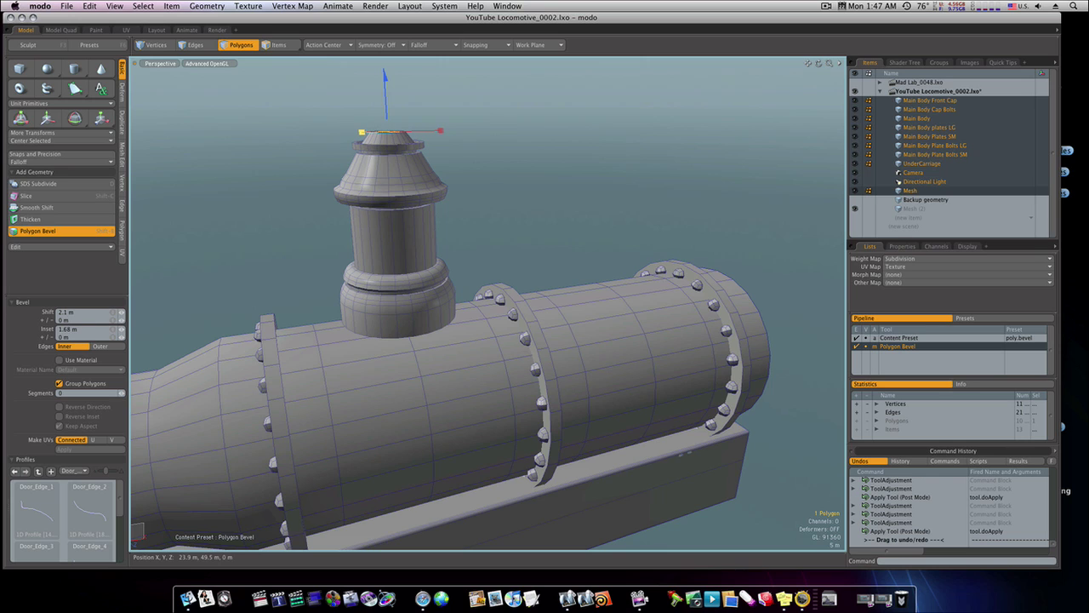
# Inset the cone's top face by about 1.3 m, then bevel it into a spike with 2.1 m shift and 820 mm inset
pyautogui.keyDown('ctrl'); pyautogui.click(425, 135); pyautogui.keyUp('ctrl')
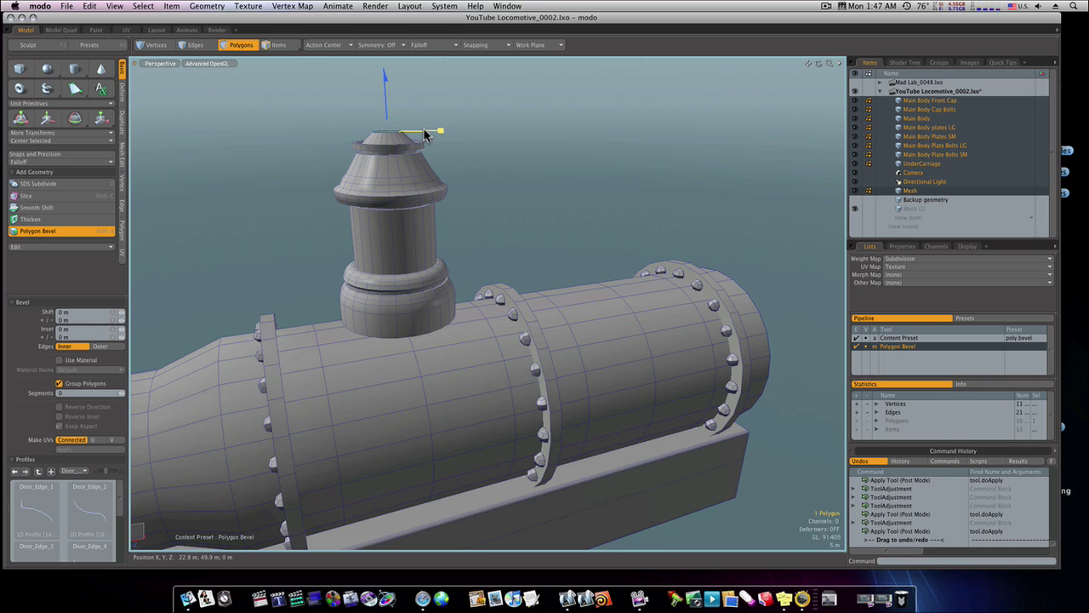
pyautogui.keyDown('ctrl'); pyautogui.click(381, 132); pyautogui.keyUp('ctrl')
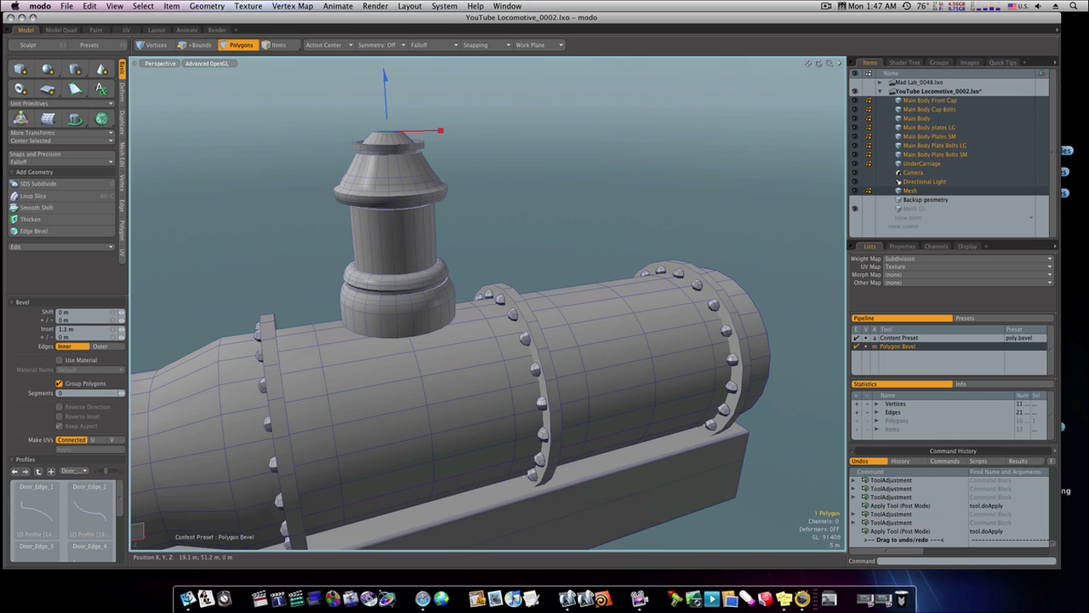
pyautogui.moveTo(388, 119)
pyautogui.mouseDown()
pyautogui.moveTo(386, 108)
pyautogui.moveTo(402, 118)
pyautogui.mouseUp()
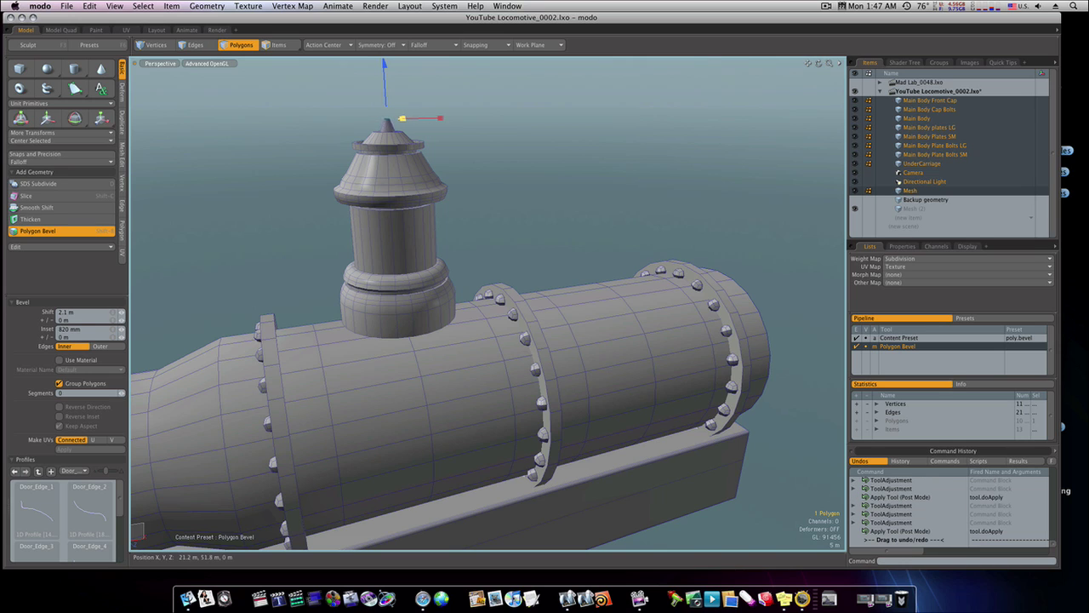
pyautogui.press('space')
# Select all connected polygons of the dome and move them about -4.2 m in Y and 48.8 m in X along the boiler
pyautogui.click(477, 156)
pyautogui.keyDown('alt'); pyautogui.moveTo(477, 165); pyautogui.dragTo(423, 231); pyautogui.keyUp('alt')
pyautogui.doubleClick(425, 233)
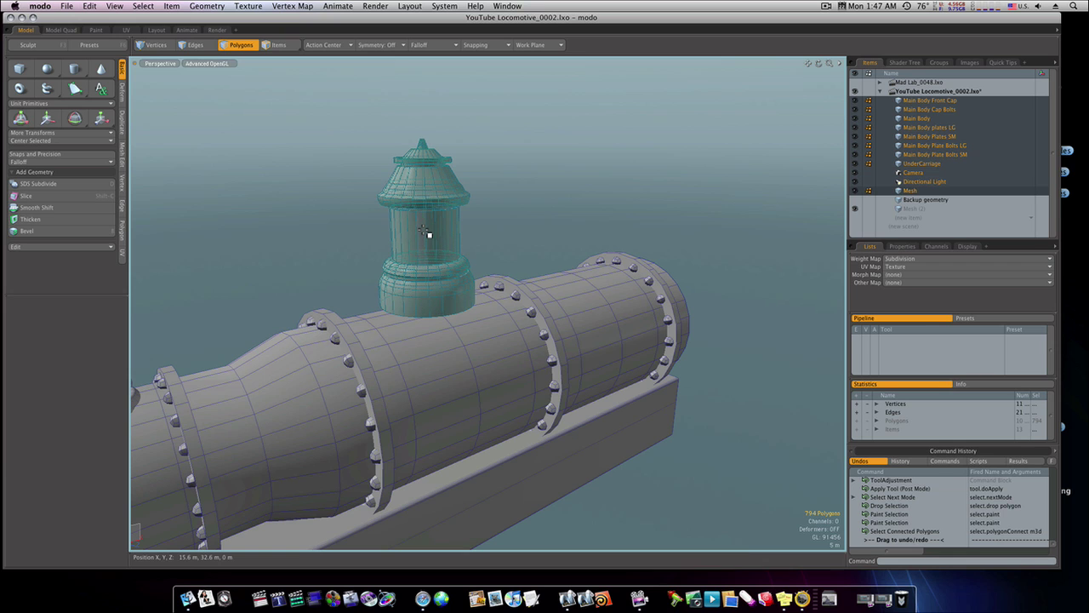
pyautogui.press('w')
pyautogui.moveTo(425, 221); pyautogui.dragTo(390, 231)
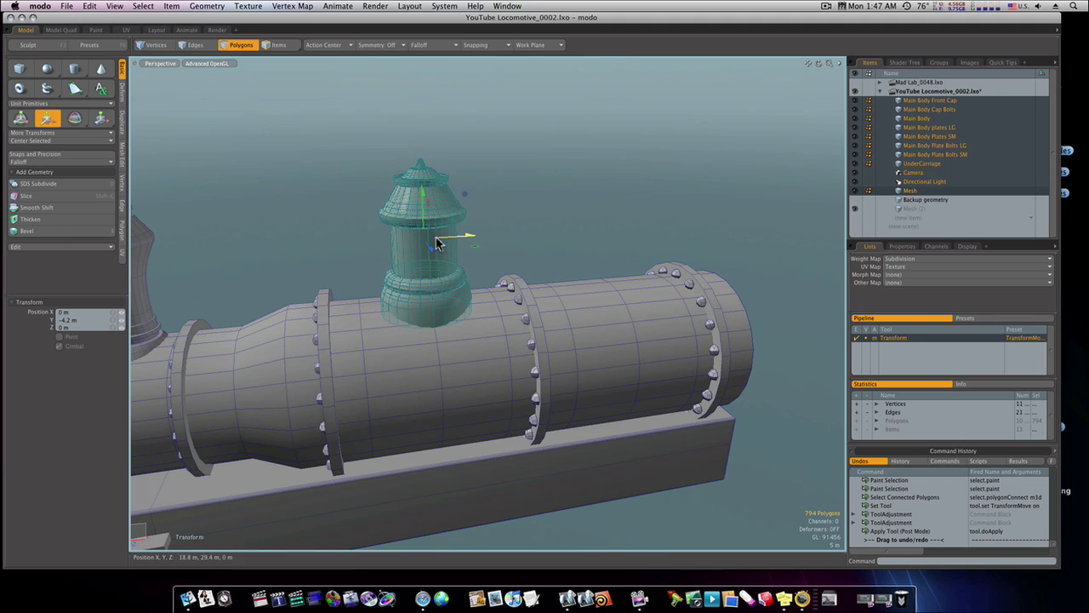
pyautogui.moveTo(470, 236); pyautogui.dragTo(606, 236)
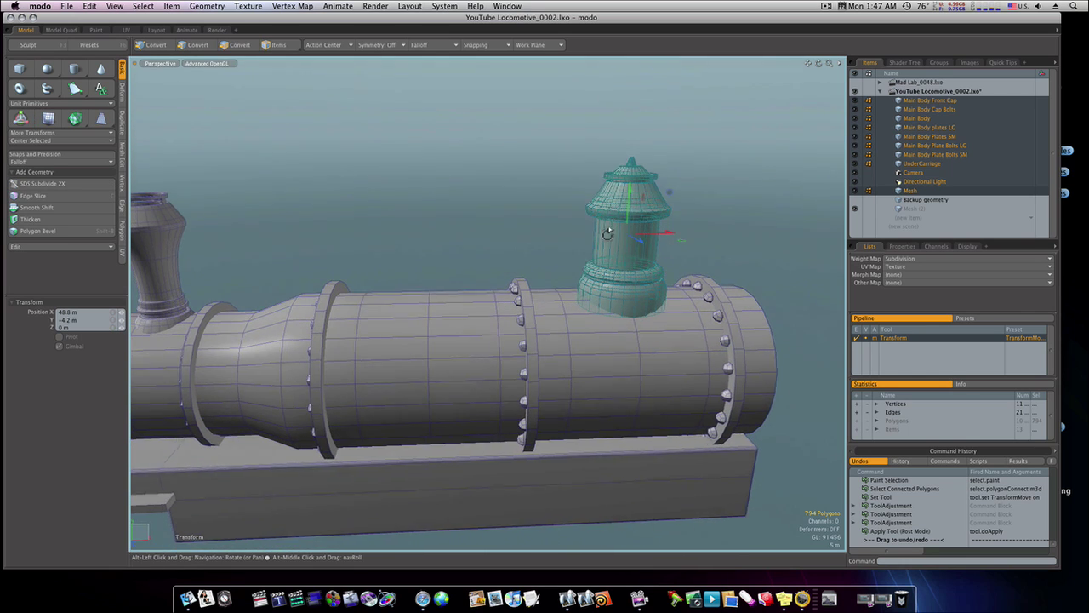
# Select all connected polygons of the dome on the boiler and paste a copy of them in place
pyautogui.press('space')
pyautogui.click(502, 227)
pyautogui.keyDown('ctrl'); pyautogui.keyDown('alt'); pyautogui.moveTo(508, 237); pyautogui.dragTo(468, 245); pyautogui.keyUp('alt'); pyautogui.keyUp('ctrl')
pyautogui.keyDown('alt'); pyautogui.moveTo(468, 245); pyautogui.dragTo(505, 236); pyautogui.keyUp('alt')
pyautogui.keyDown('ctrl'); pyautogui.keyDown('alt'); pyautogui.moveTo(592, 212); pyautogui.dragTo(614, 208); pyautogui.keyUp('alt'); pyautogui.keyUp('ctrl')
pyautogui.doubleClick(562, 251)
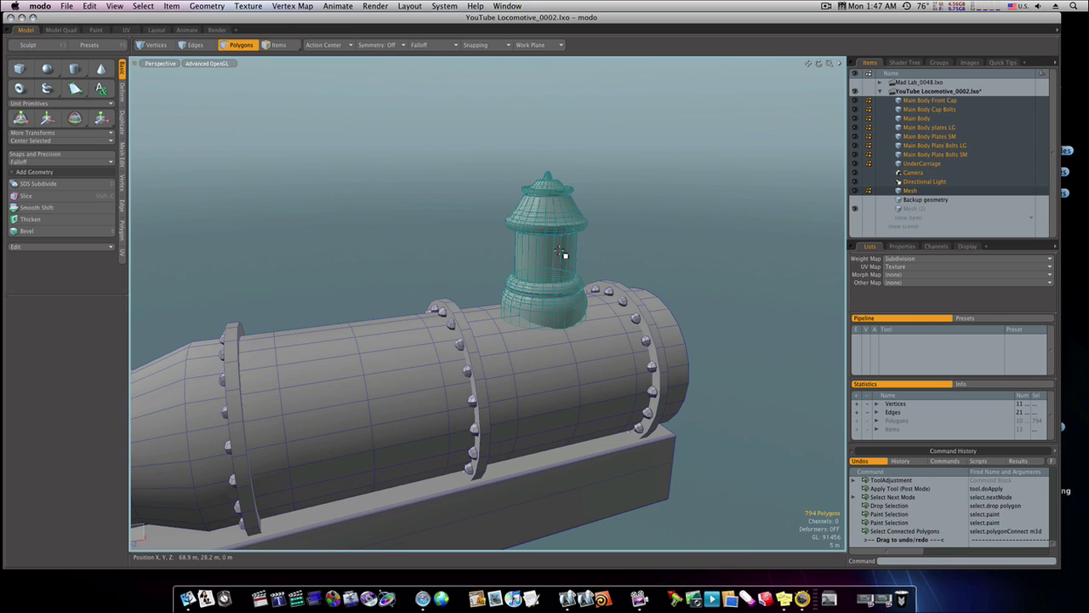
pyautogui.press('super+c')
pyautogui.press('super+v')
pyautogui.press('w')
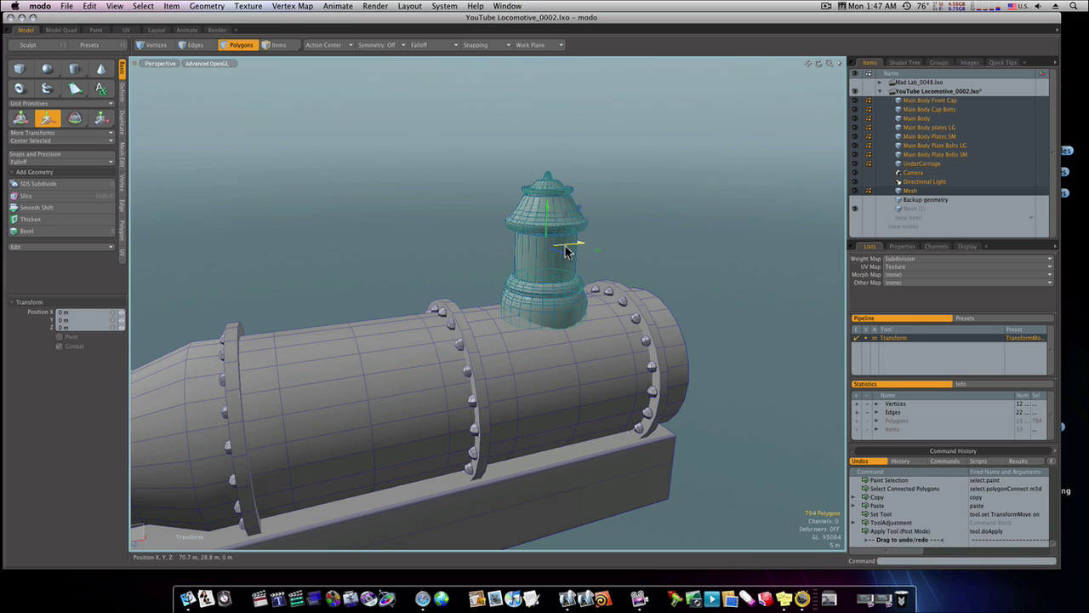
# Move the pasted dome along the boiler toward the smokestack, scale it down, and seat it on the boiler's top
pyautogui.moveTo(567, 251); pyautogui.dragTo(344, 270)
pyautogui.press('r')
pyautogui.press('w')
pyautogui.press('space')
pyautogui.click(431, 227)
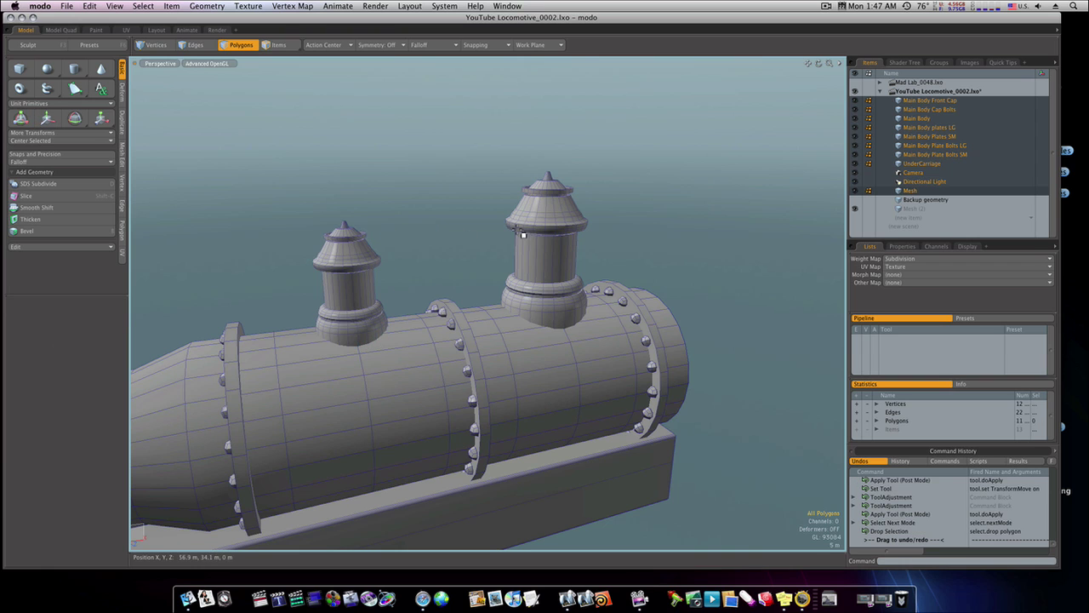
# Add two symmetrical loop slices at 8.5% to the original dome's upper rim band and to the narrow ring beneath it
pyautogui.moveTo(545, 197)
pyautogui.keyDown('ctrl'); pyautogui.keyDown('alt'); pyautogui.mouseDown()
pyautogui.moveTo(596, 201)
pyautogui.moveTo(559, 185)
pyautogui.moveTo(568, 189)
pyautogui.mouseUp(); pyautogui.keyUp('alt'); pyautogui.keyUp('ctrl')
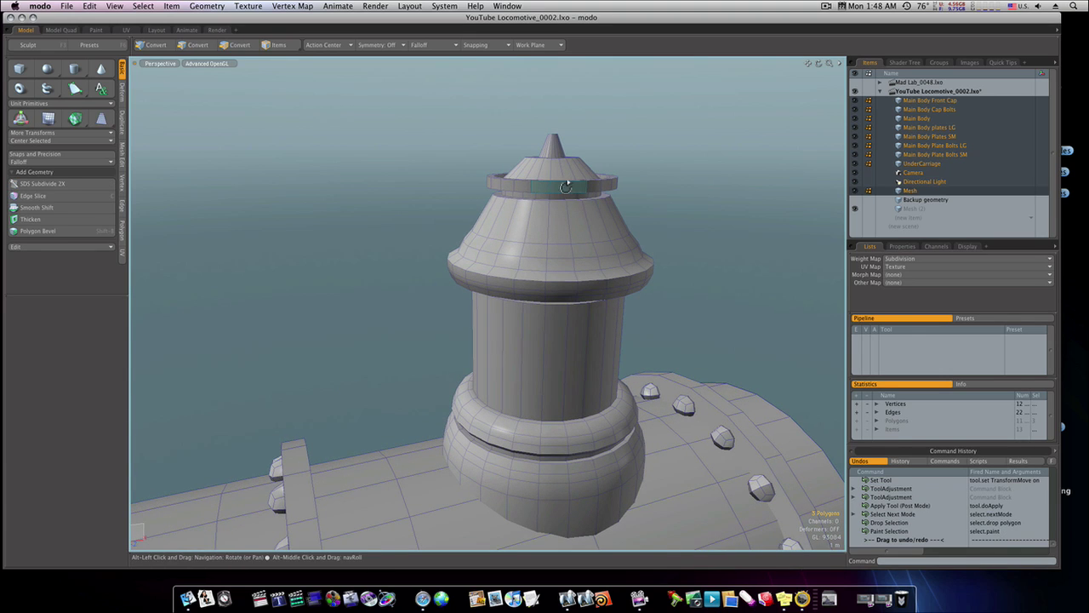
pyautogui.hotkey('alt', 'c')
pyautogui.click(552, 193)
pyautogui.press('space')
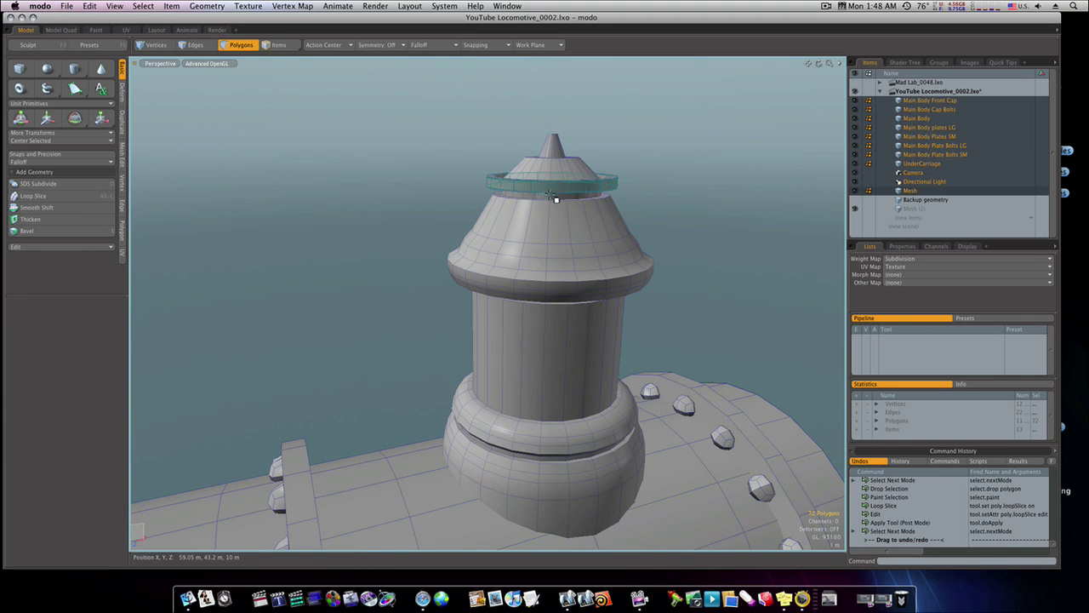
pyautogui.moveTo(551, 196); pyautogui.dragTo(562, 195)
pyautogui.hotkey('alt', 'c')
pyautogui.click(553, 195)
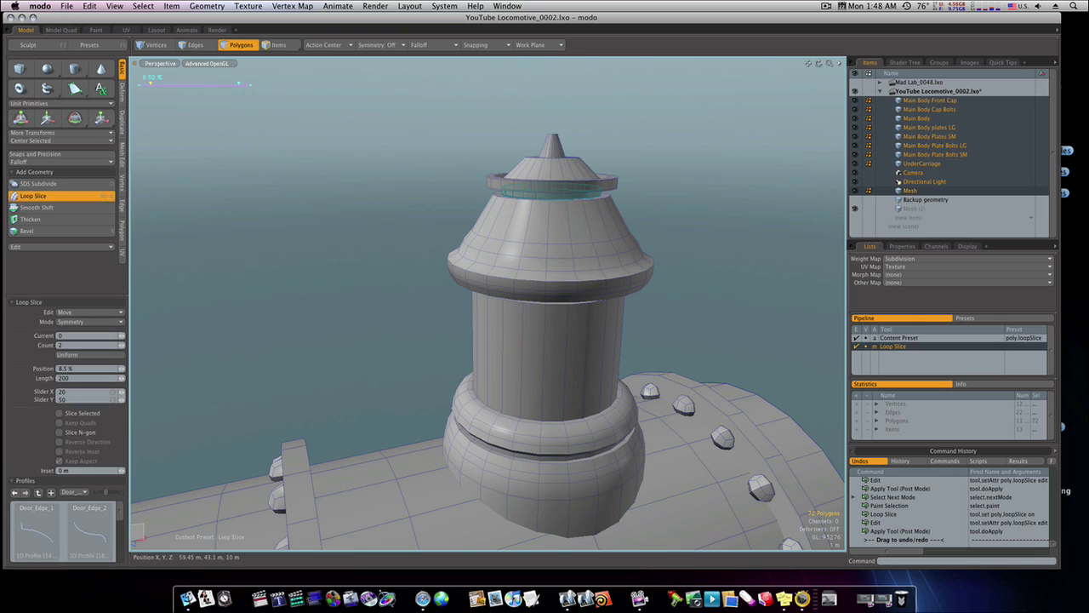
pyautogui.press('space')
# Add two symmetrical 8.5% loop slices to the dome's small top cone and to the spike above it
pyautogui.click(553, 172)
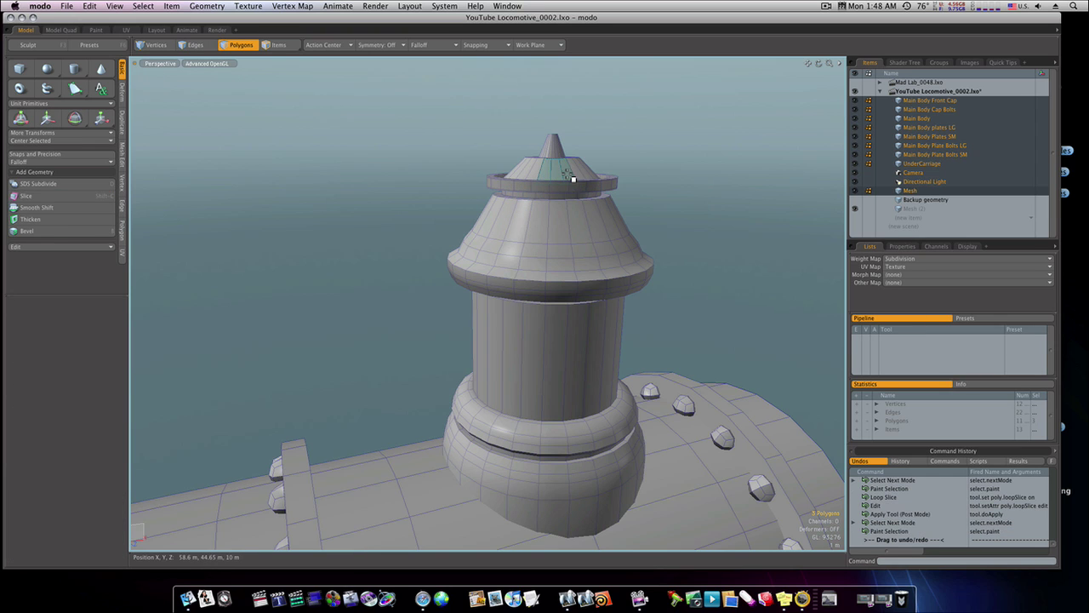
pyautogui.hotkey('alt', 'c')
pyautogui.click(560, 173)
pyautogui.scroll(2, 561, 161)
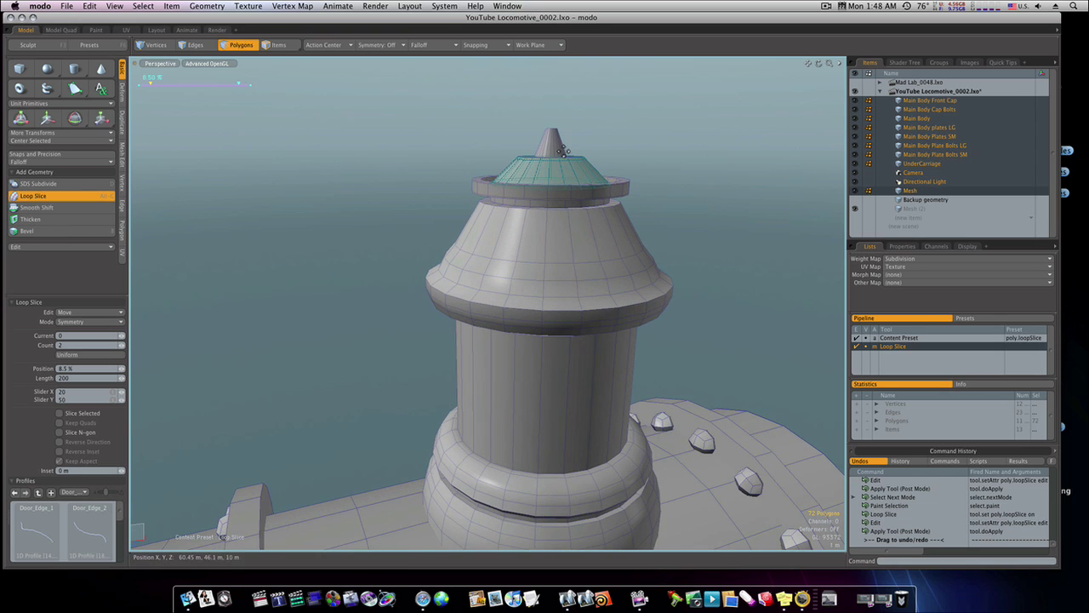
pyautogui.press('space')
pyautogui.click(560, 152)
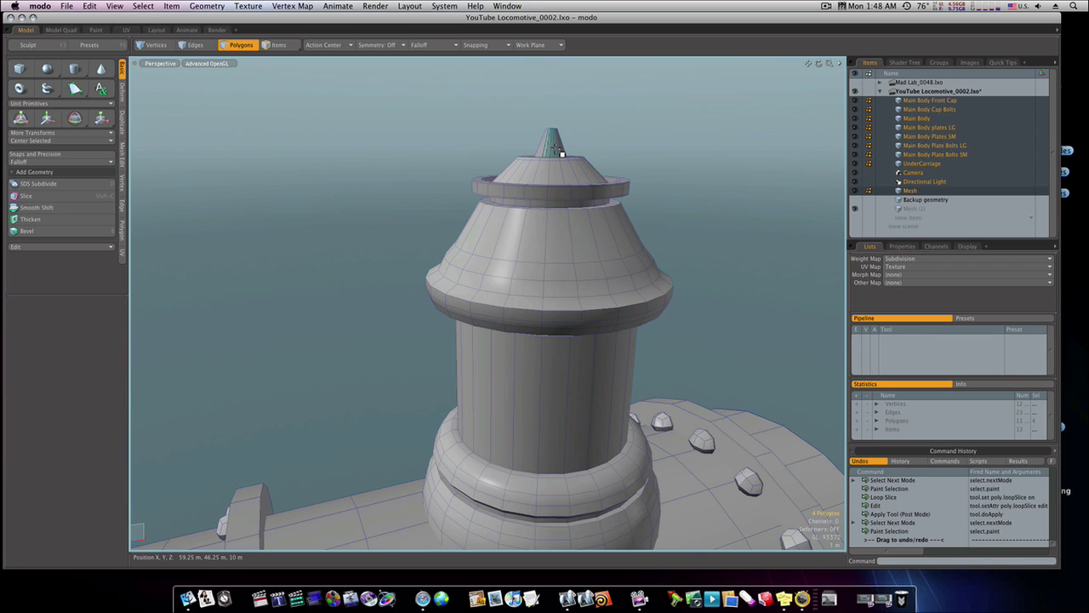
pyautogui.hotkey('alt', 'c')
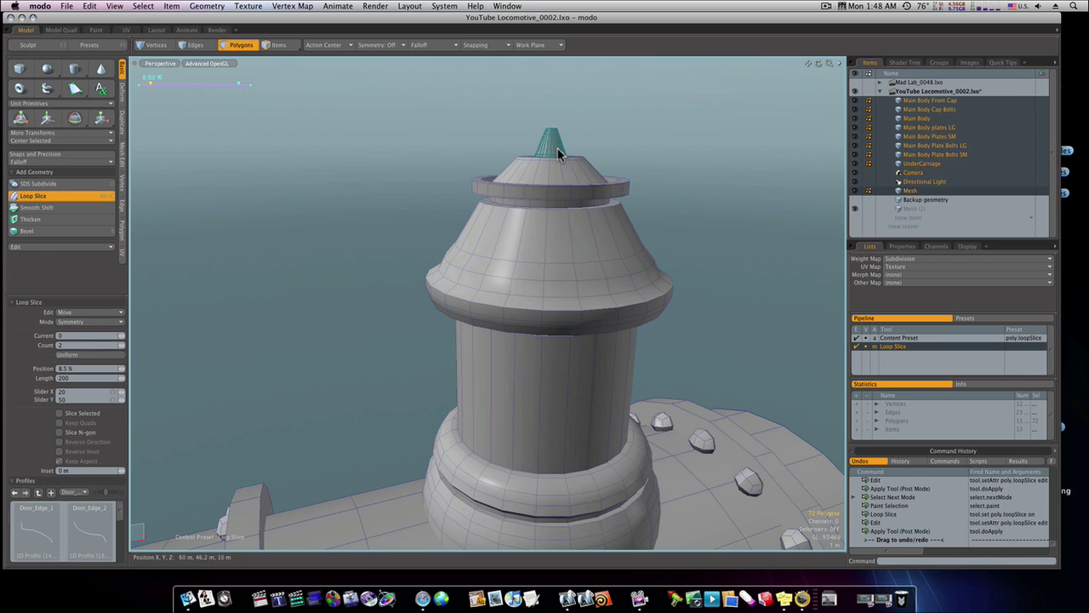
pyautogui.moveTo(562, 153)
pyautogui.keyDown('alt'); pyautogui.mouseDown()
pyautogui.moveTo(555, 159)
pyautogui.moveTo(558, 143)
pyautogui.mouseUp(); pyautogui.keyUp('alt')
pyautogui.press('space')
# Loop-slice the flat ring around the spike's base and the narrow neck band directly beneath the large flared cap
pyautogui.click(558, 140)
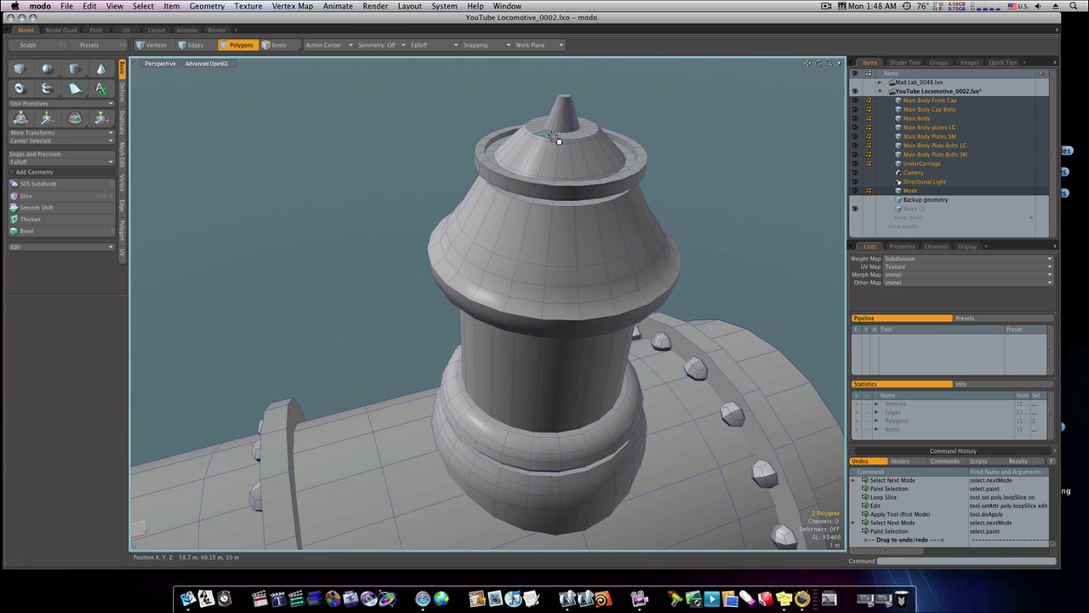
pyautogui.hotkey('alt', 'c')
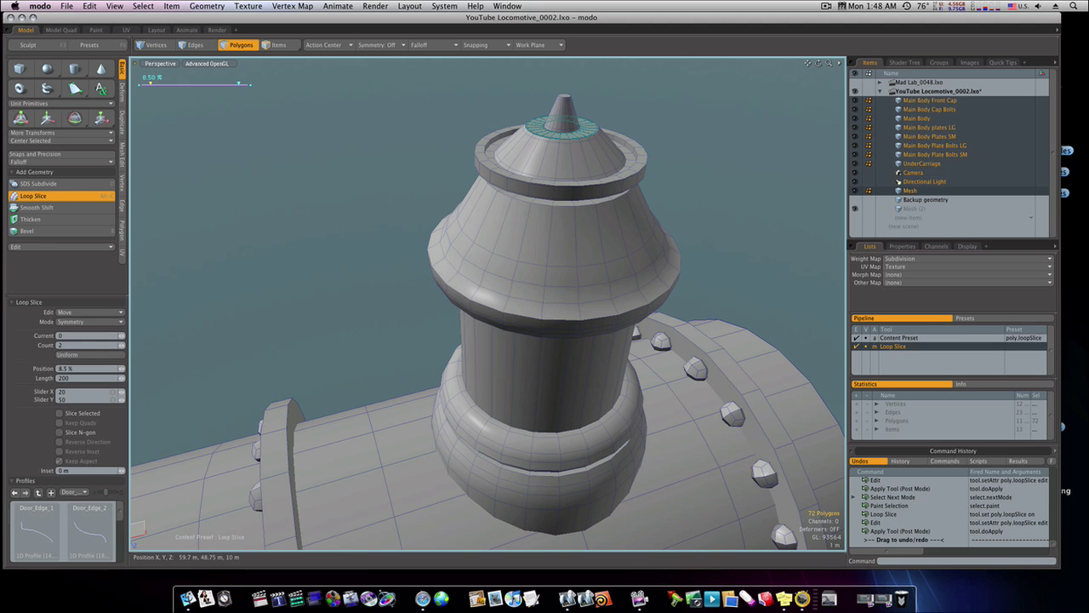
pyautogui.press('space')
pyautogui.keyDown('alt'); pyautogui.moveTo(558, 194); pyautogui.dragTo(547, 284); pyautogui.keyUp('alt')
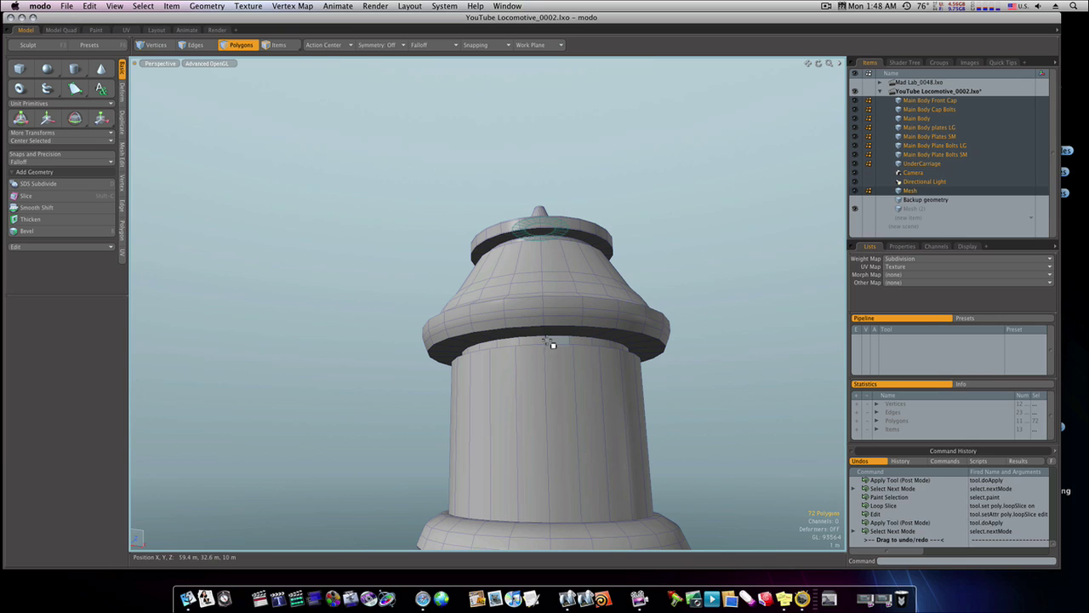
pyautogui.click(568, 342)
pyautogui.hotkey('alt', 'c')
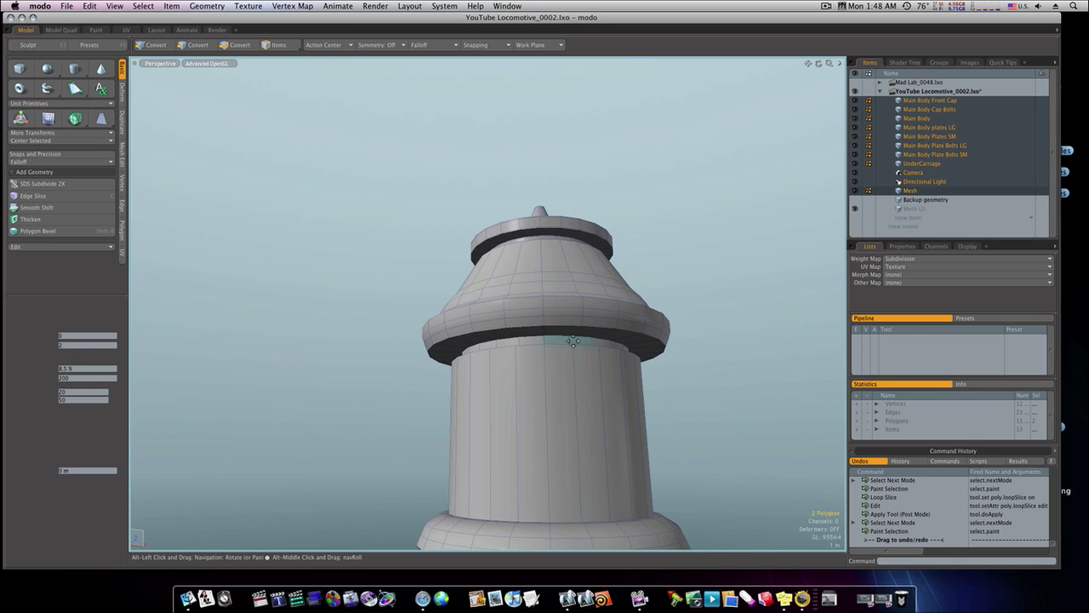
pyautogui.click(566, 341)
pyautogui.press('space')
# Loop-slice the underside of the large flared cap and the thin ledge at the top of the dome's column
pyautogui.click(539, 333)
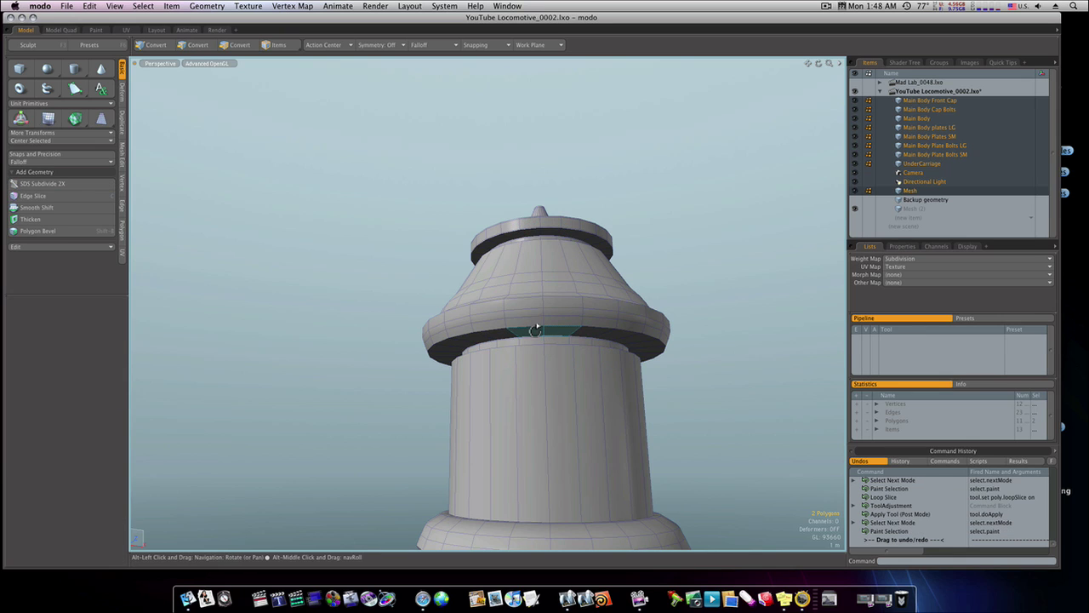
pyautogui.hotkey('alt', 'c')
pyautogui.click(539, 333)
pyautogui.keyDown('alt'); pyautogui.moveTo(539, 338); pyautogui.dragTo(539, 378); pyautogui.keyUp('alt')
pyautogui.press('space')
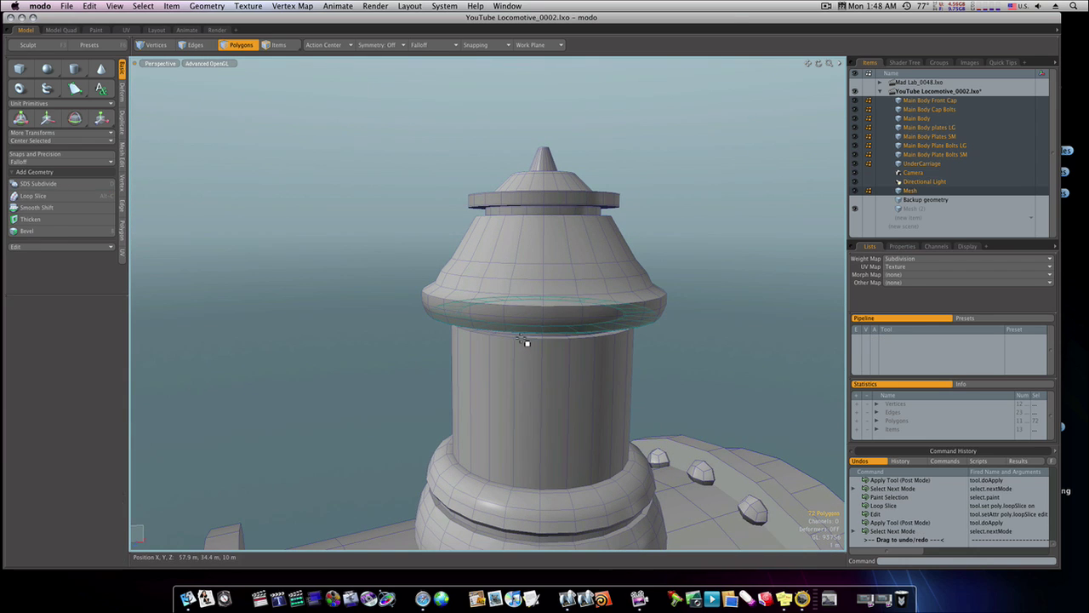
pyautogui.click(519, 340)
pyautogui.click(526, 341)
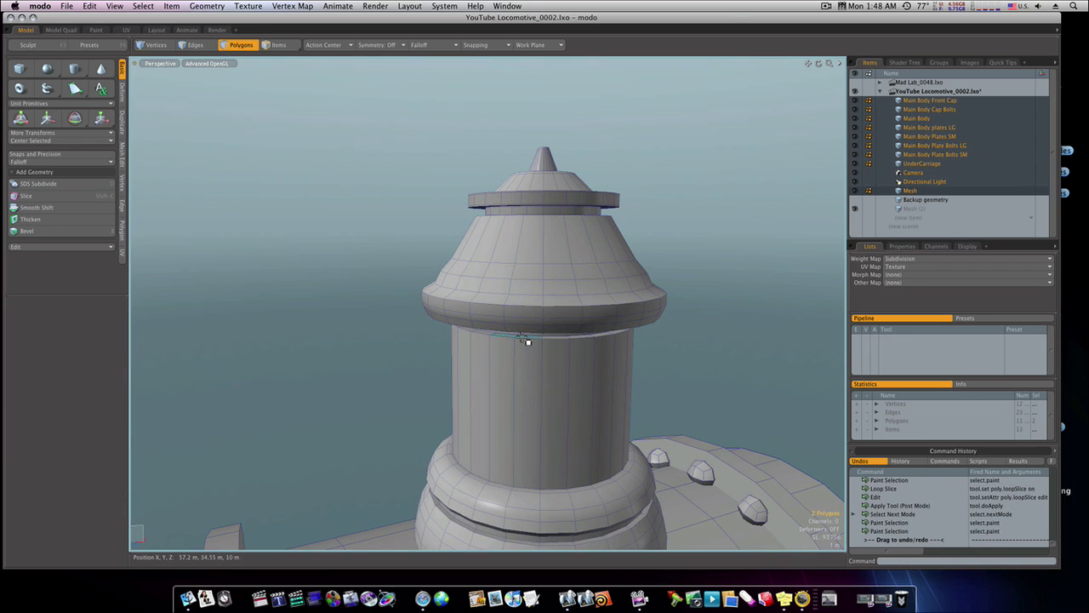
pyautogui.hotkey('alt', 'c')
pyautogui.click(529, 337)
pyautogui.press('space')
# Loop-slice the dome's tall column with two symmetrical loops positioned at 6%
pyautogui.click(541, 368)
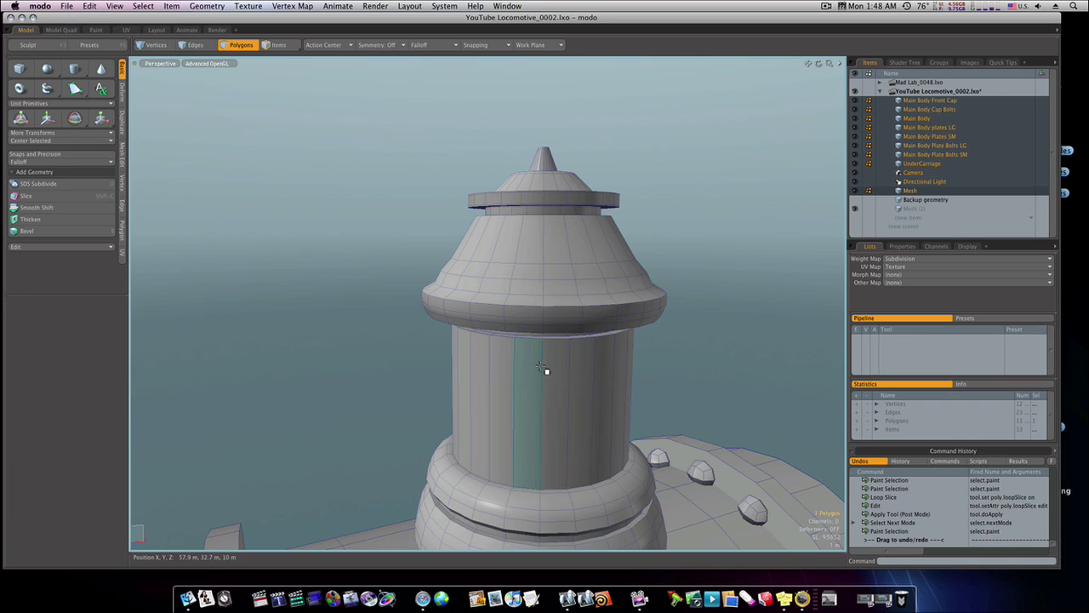
pyautogui.hotkey('alt', 'c')
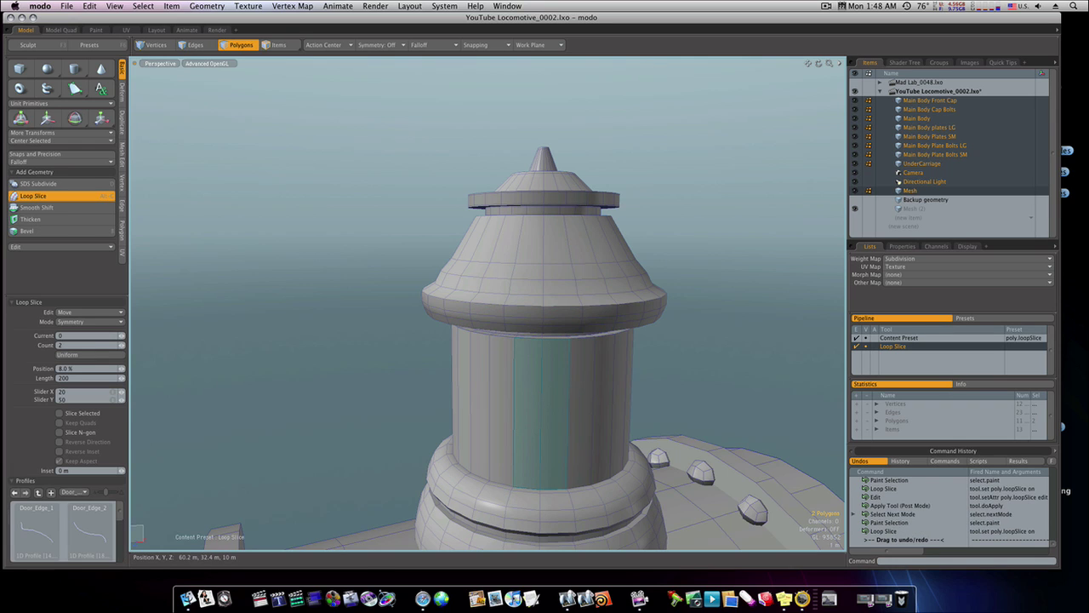
pyautogui.moveTo(150, 83); pyautogui.dragTo(152, 84)
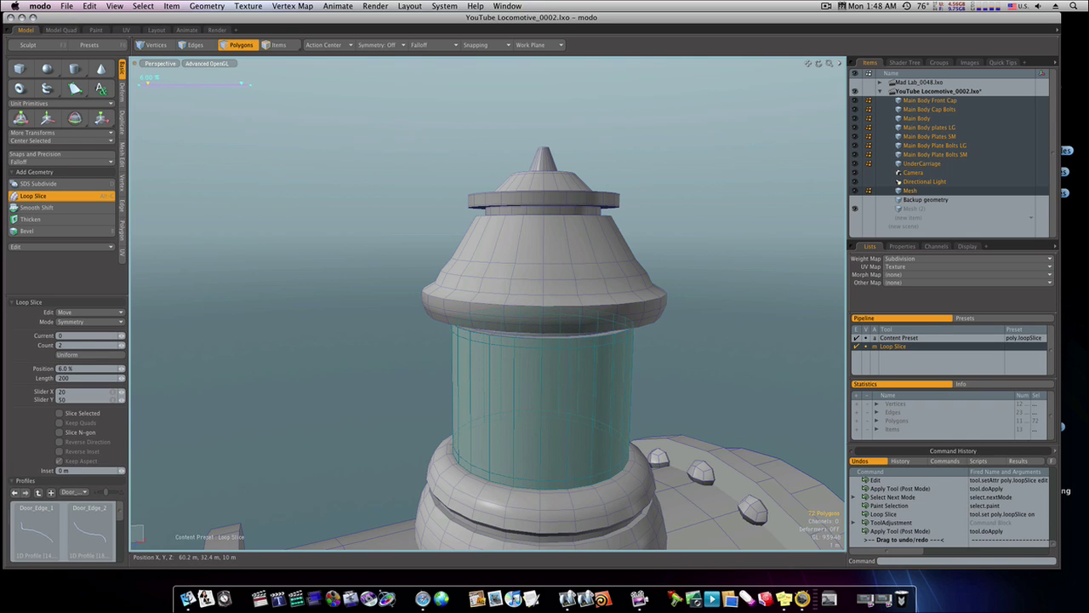
pyautogui.keyDown('alt'); pyautogui.moveTo(544, 382); pyautogui.dragTo(543, 360); pyautogui.keyUp('alt')
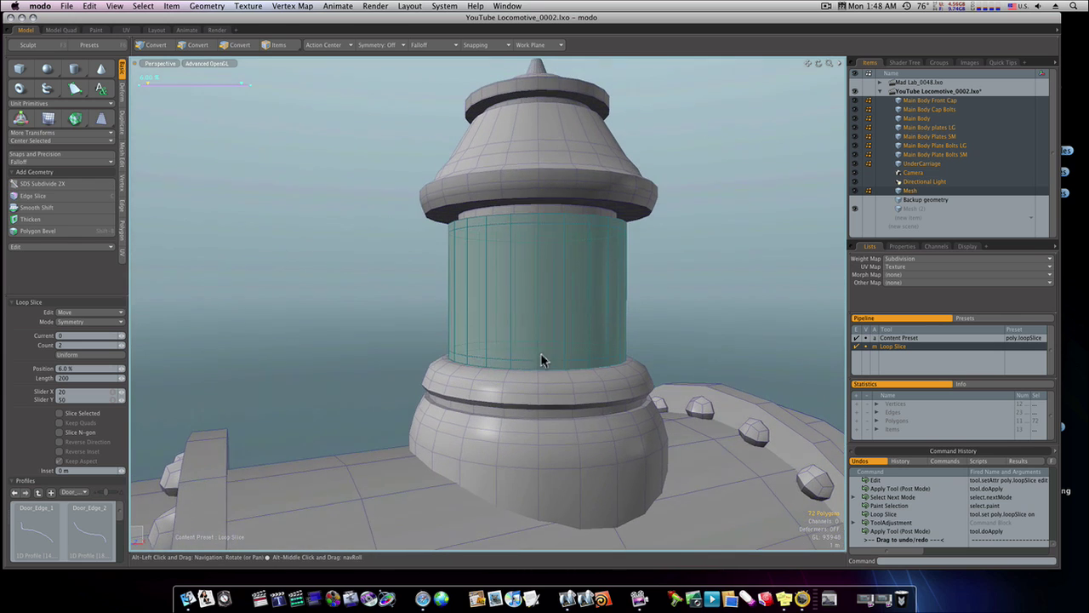
pyautogui.press('space')
# Loop-slice the recessed band between the base ring and the rounded bottom of the dome
pyautogui.click(549, 416)
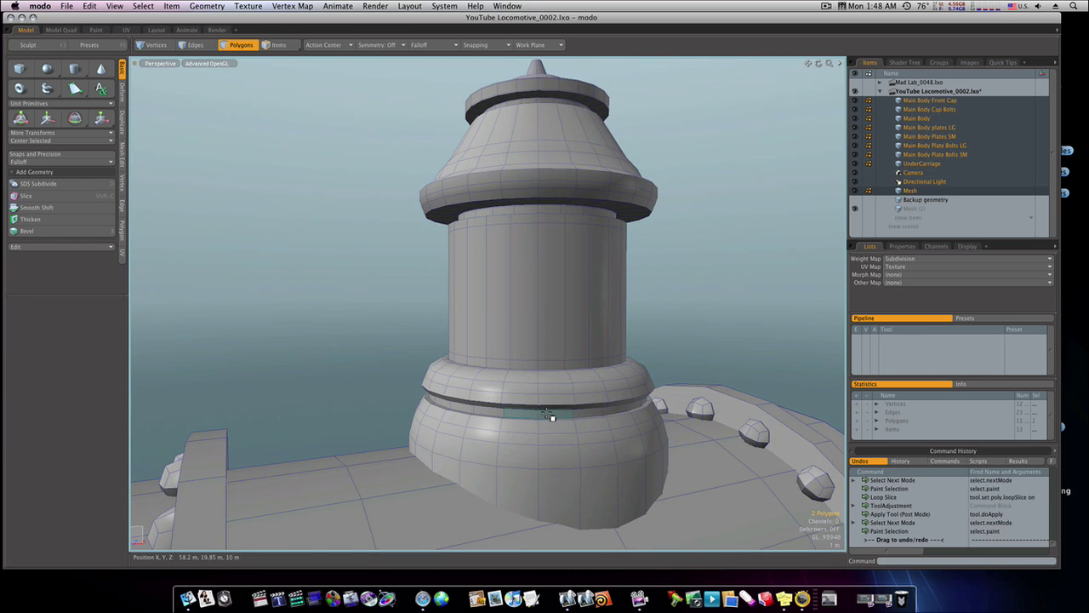
pyautogui.hotkey('alt', 'c')
pyautogui.click(548, 411)
pyautogui.press('space')
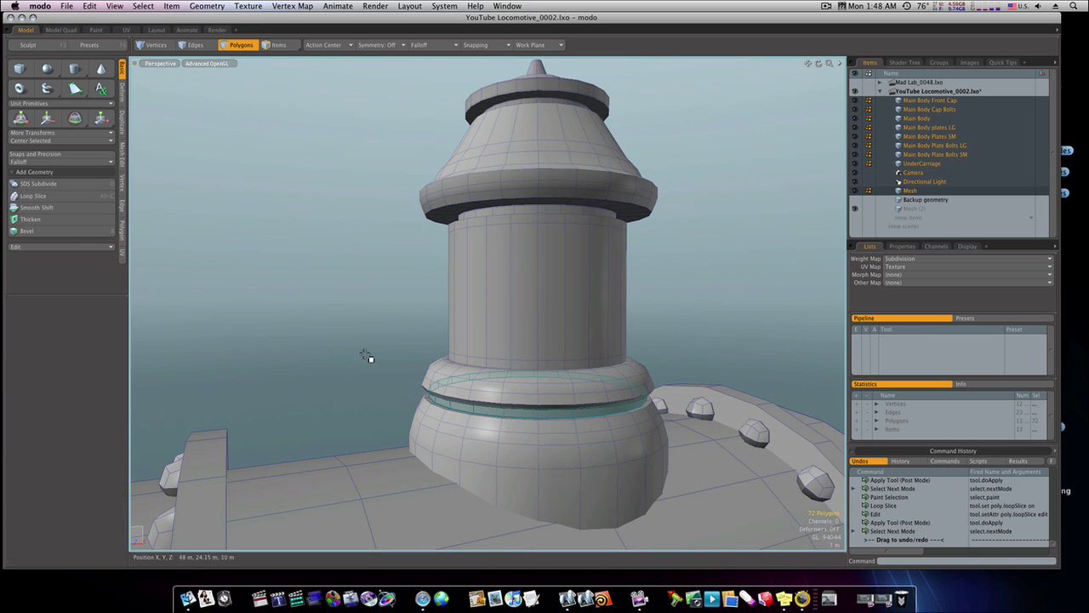
# Select all connected polygons of the sliced dome and convert them to a subdivision surface
pyautogui.click(365, 354)
pyautogui.doubleClick(504, 355)
pyautogui.press('Tab')
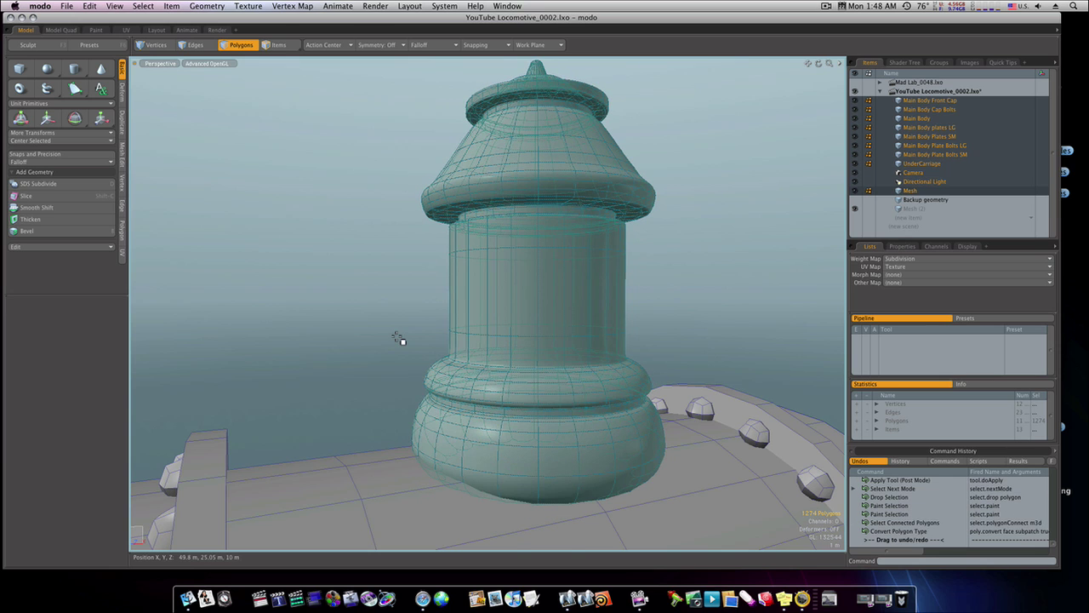
# Delete all polygons of the smaller, unsliced dome copy nearer the smokestack
pyautogui.click(398, 339)
pyautogui.keyDown('alt'); pyautogui.moveTo(449, 338); pyautogui.dragTo(364, 351); pyautogui.keyUp('alt')
pyautogui.click(289, 351)
pyautogui.press(']')
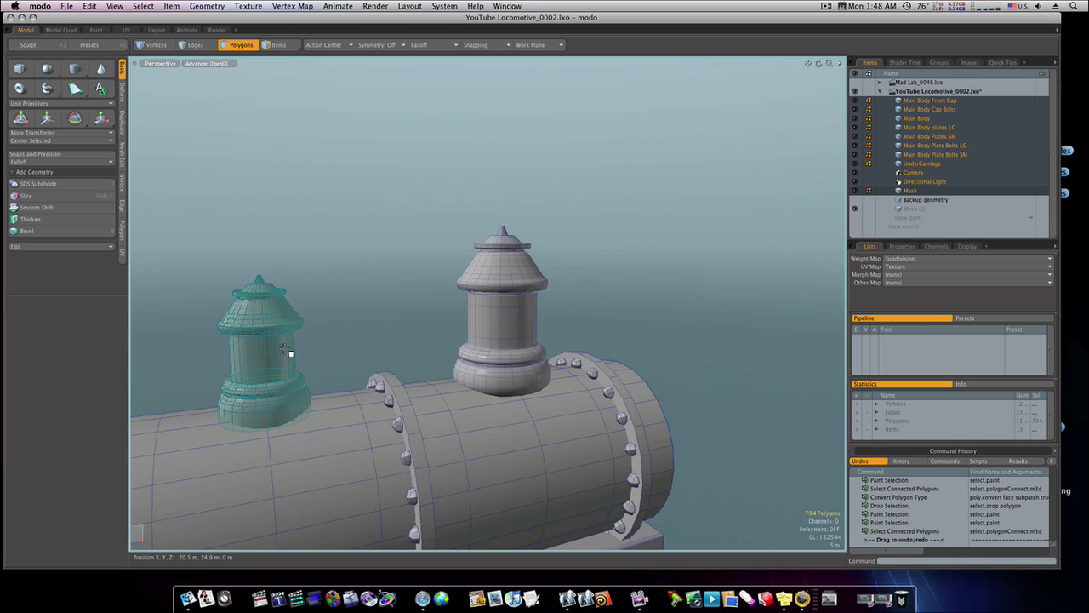
pyautogui.press('Delete')
# Select the whole smoothed dome and paste a copy of it in place
pyautogui.click(519, 340)
pyautogui.press(']')
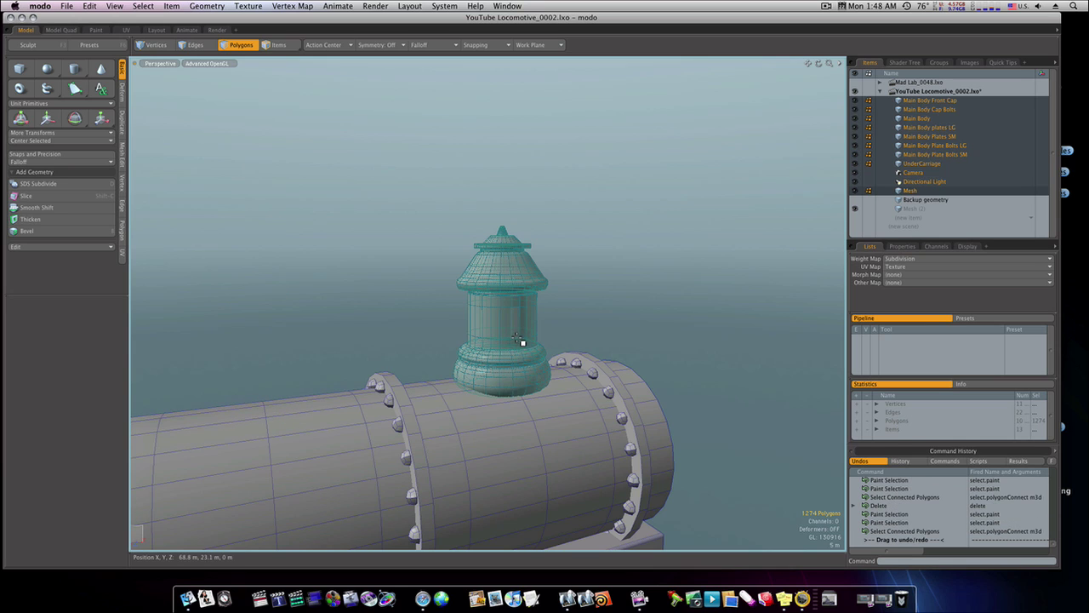
pyautogui.hotkey('ctrl', 'c')
pyautogui.hotkey('ctrl', 'v')
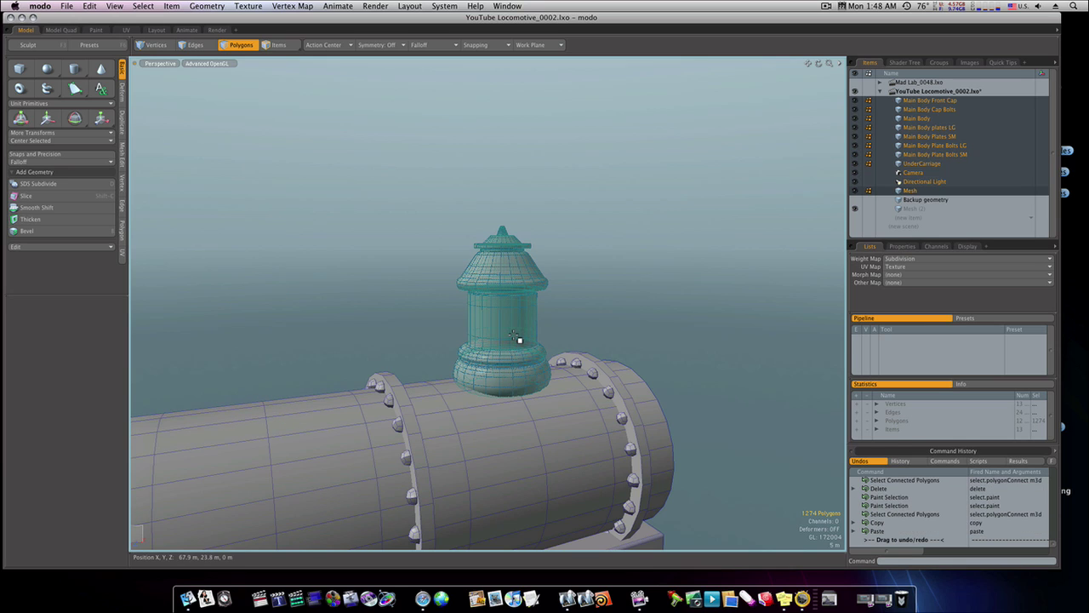
# Slide the copied dome along the boiler toward the smokestack, scale it down, and seat it with a final move of about -5.2 m in Y
pyautogui.press('w')
pyautogui.moveTo(536, 308); pyautogui.dragTo(225, 336)
pyautogui.press('r')
pyautogui.press('w')
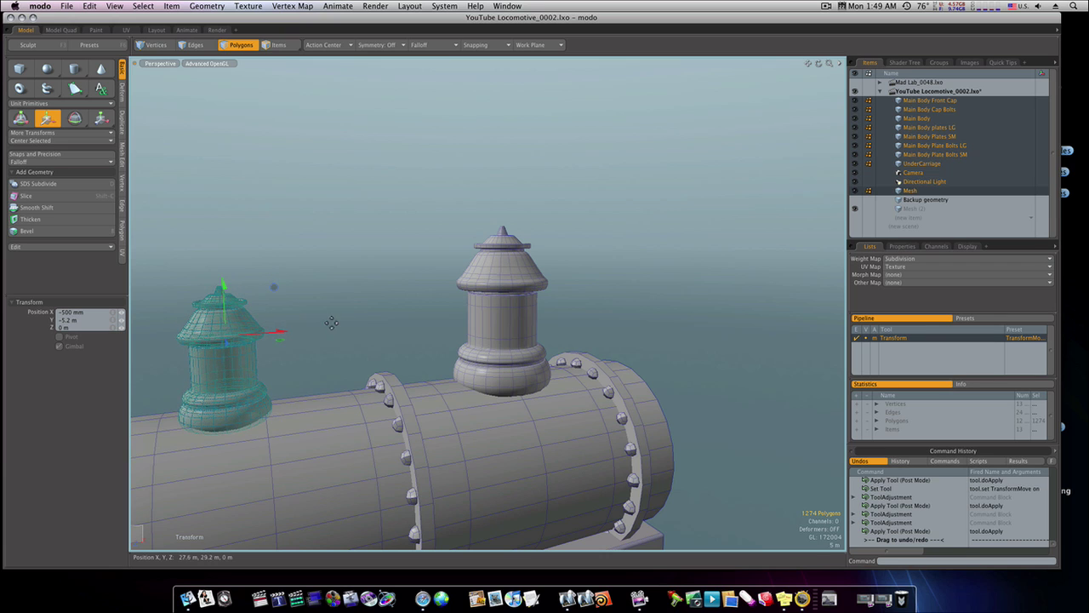
pyautogui.press('space')
pyautogui.click(347, 321)
# Center the copied dome between the two bolted boiler rings and scale it uniformly to about 114.5%
pyautogui.keyDown('ctrl'); pyautogui.keyDown('alt'); pyautogui.moveTo(348, 322); pyautogui.dragTo(294, 327); pyautogui.keyUp('alt'); pyautogui.keyUp('ctrl')
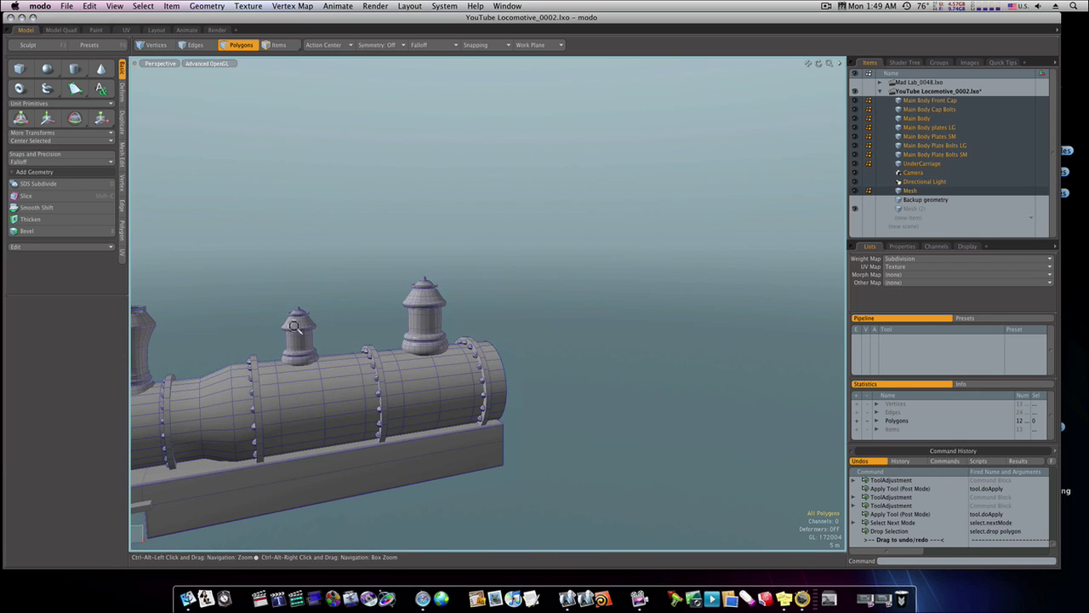
pyautogui.doubleClick(298, 333)
pyautogui.press('w')
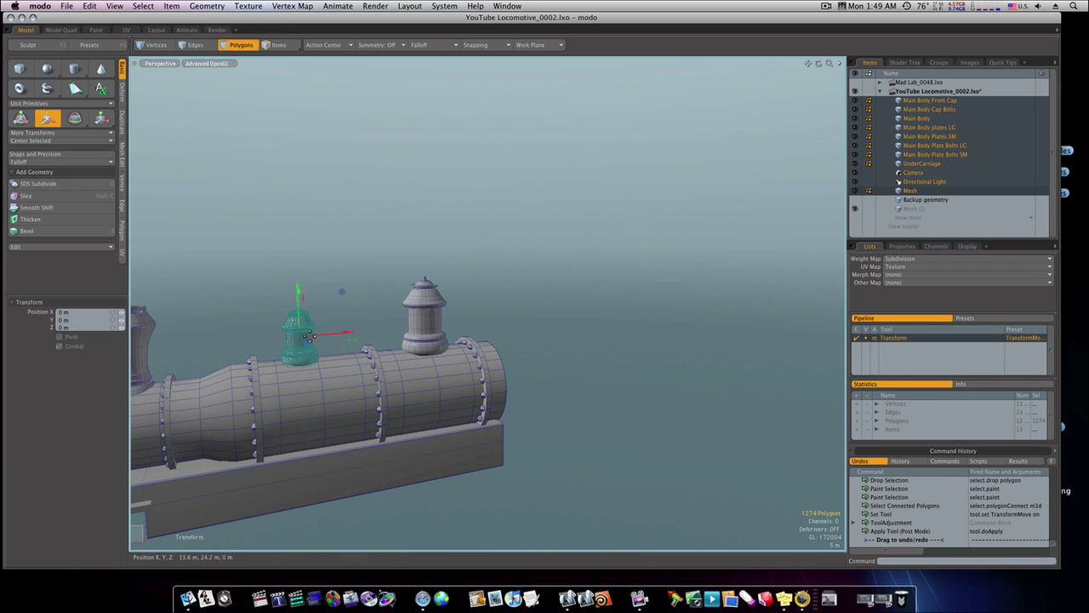
pyautogui.moveTo(317, 334)
pyautogui.mouseDown()
pyautogui.moveTo(332, 339)
pyautogui.moveTo(315, 337)
pyautogui.mouseUp()
pyautogui.press('r')
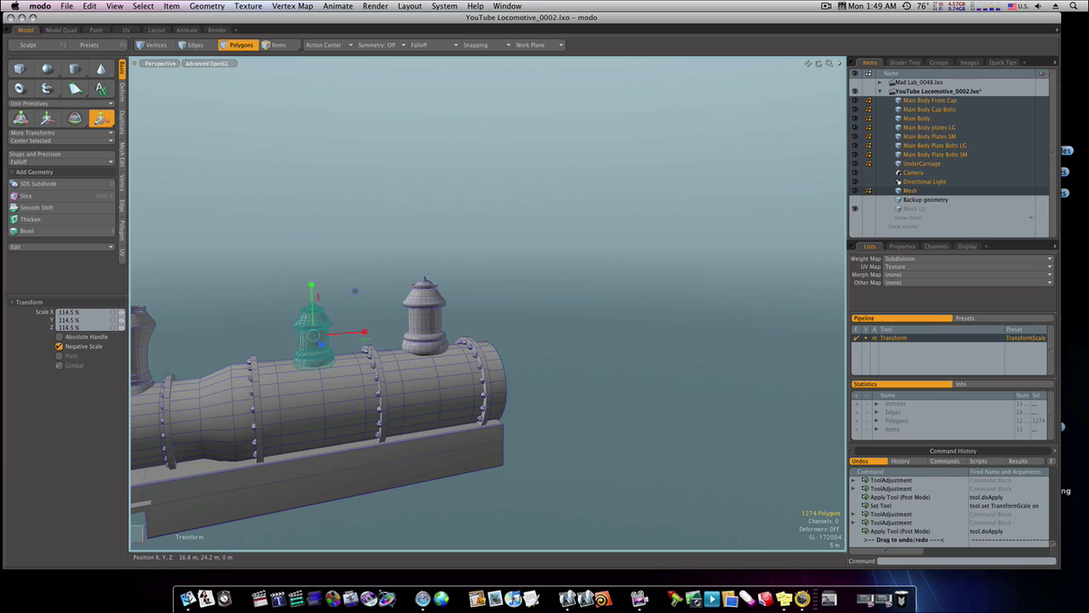
pyautogui.press('w')
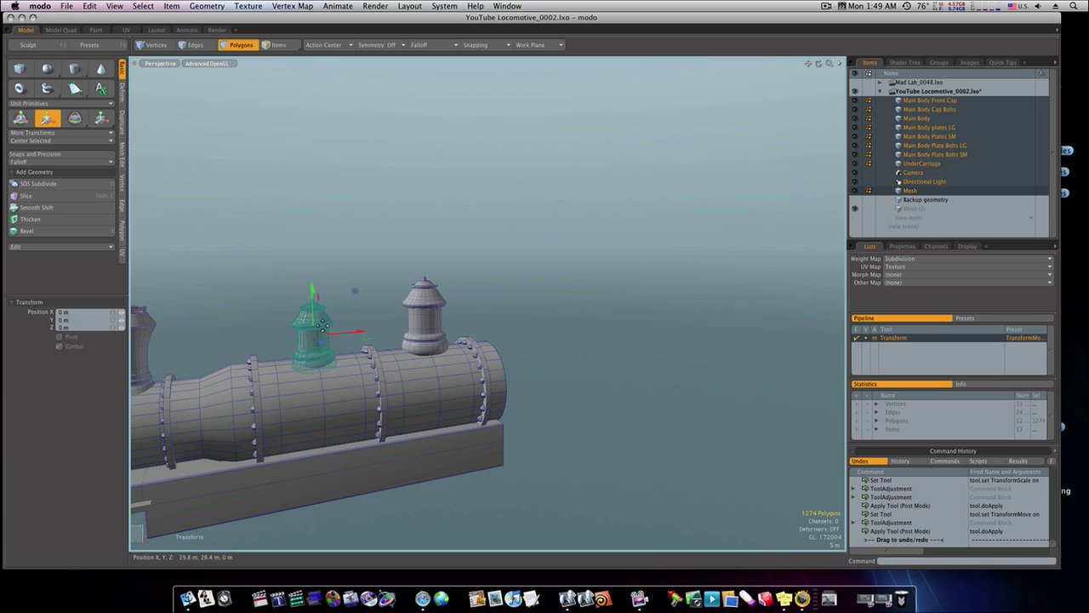
pyautogui.moveTo(316, 326); pyautogui.dragTo(418, 306)
pyautogui.press('space')
pyautogui.click(359, 313)
# Select all connected polygons of the copied dome and convert them from subdivision surface back to plain polygons
pyautogui.doubleClick(381, 289)
pyautogui.press('Tab')
pyautogui.press('space')
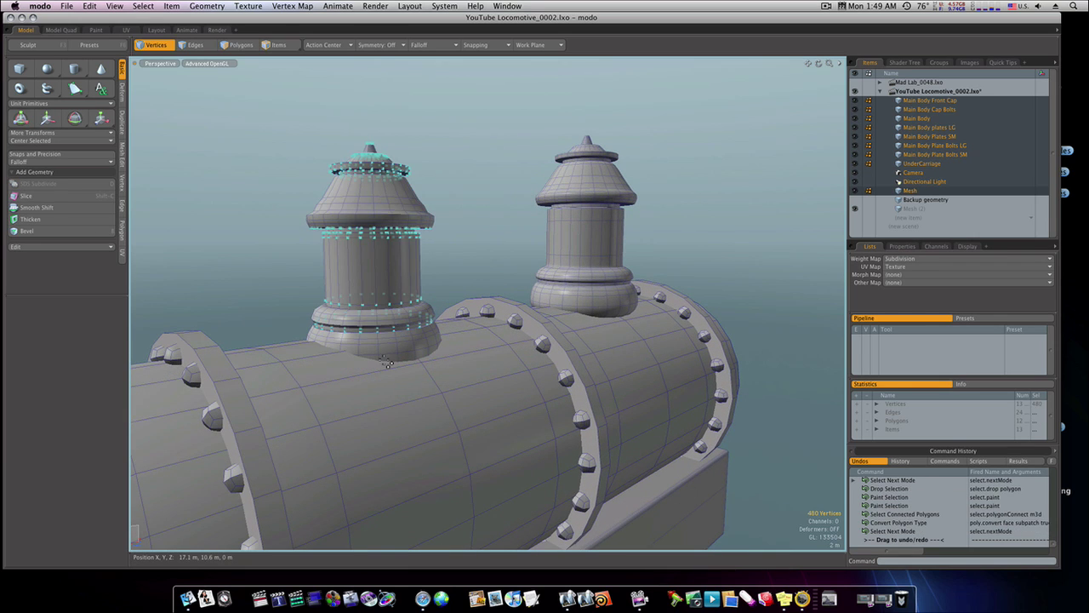
# In polygon selection mode, pick the lowest band of the copied dome's base and add two symmetrical loop slices around it
pyautogui.press('space')
pyautogui.press('space')
pyautogui.click(400, 361)
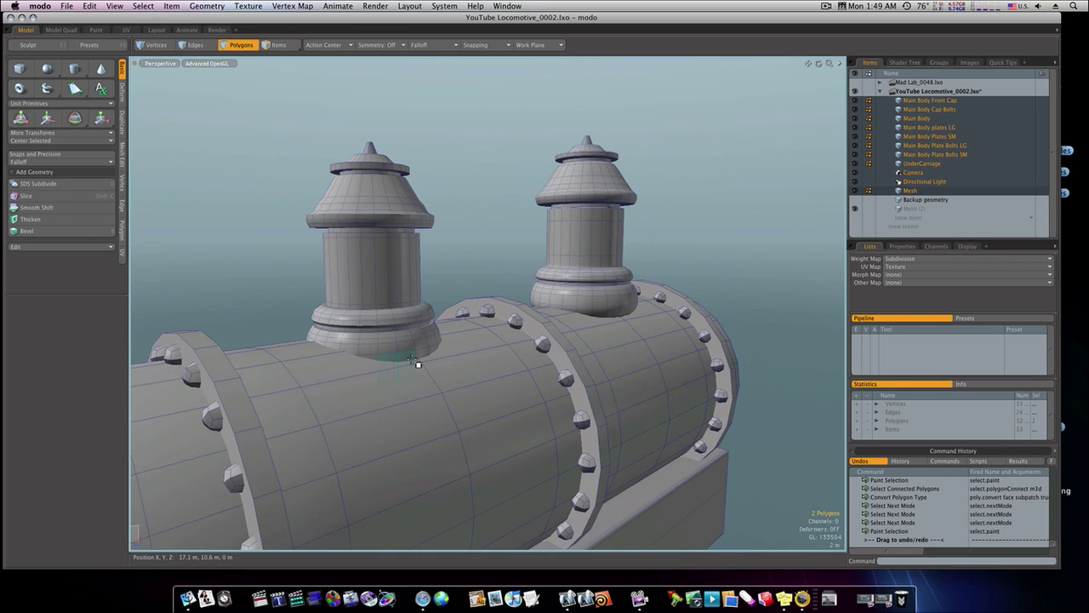
pyautogui.hotkey('alt', 'c')
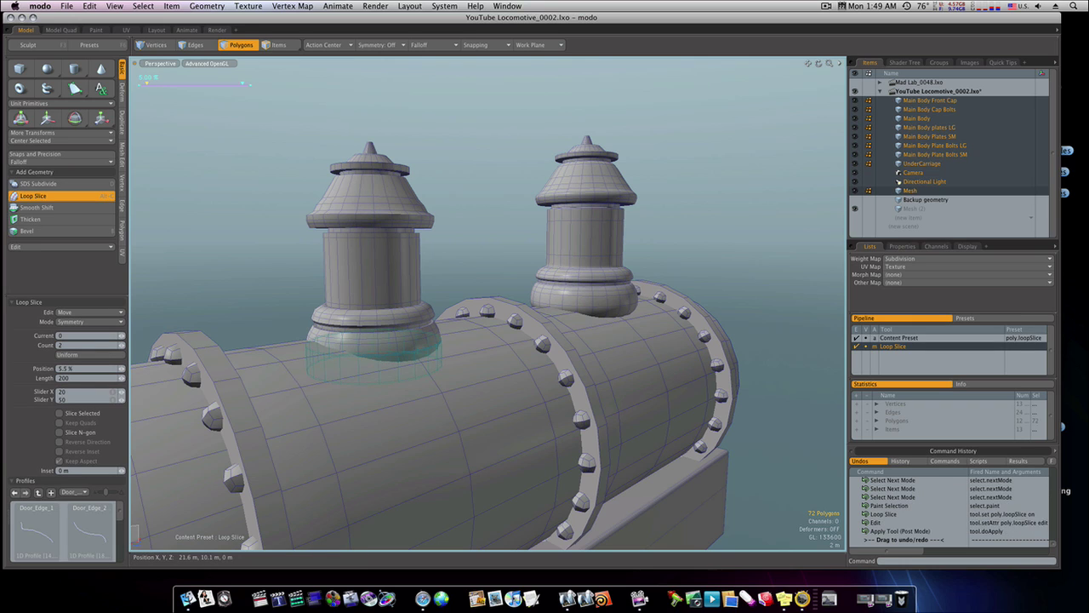
# Select polygons on the lowest base band of the larger rear dome and add two symmetrical loop slices around it
pyautogui.press('space')
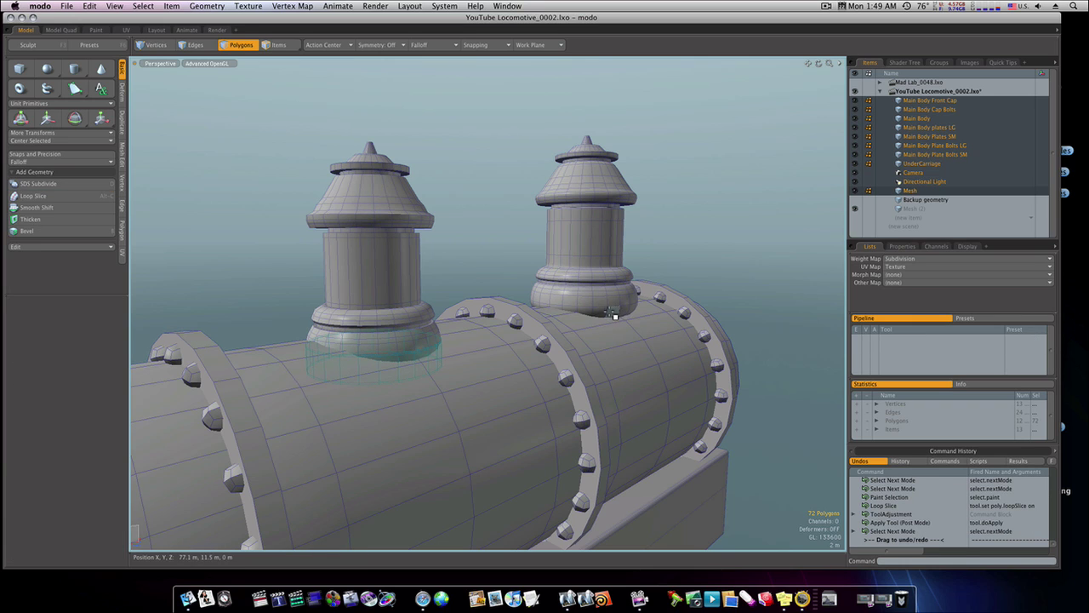
pyautogui.moveTo(614, 316); pyautogui.dragTo(602, 316)
pyautogui.hotkey('alt', 'c')
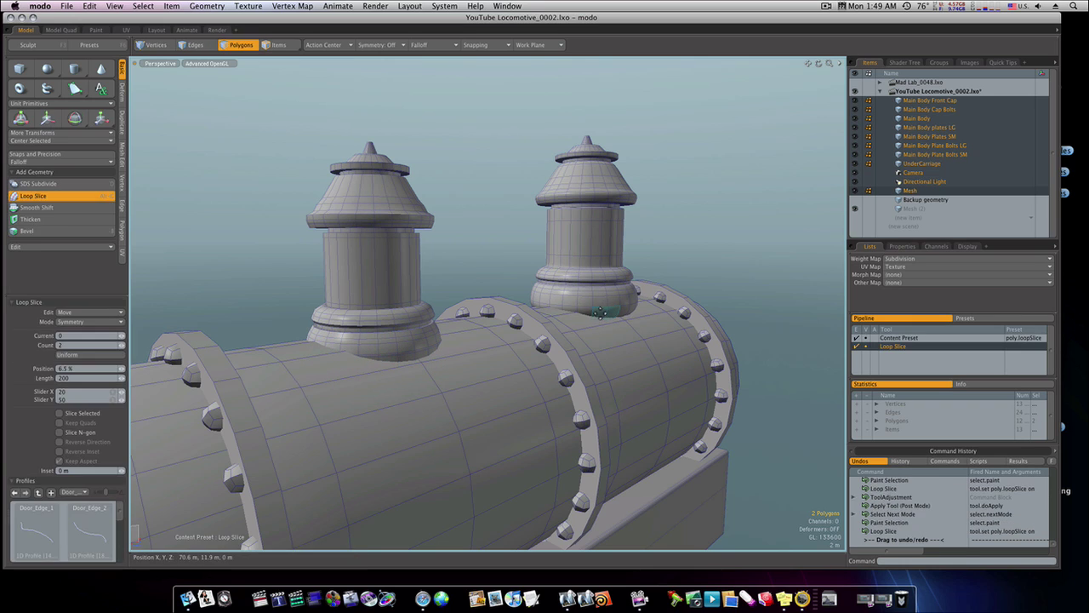
pyautogui.press('space')
pyautogui.click(502, 287)
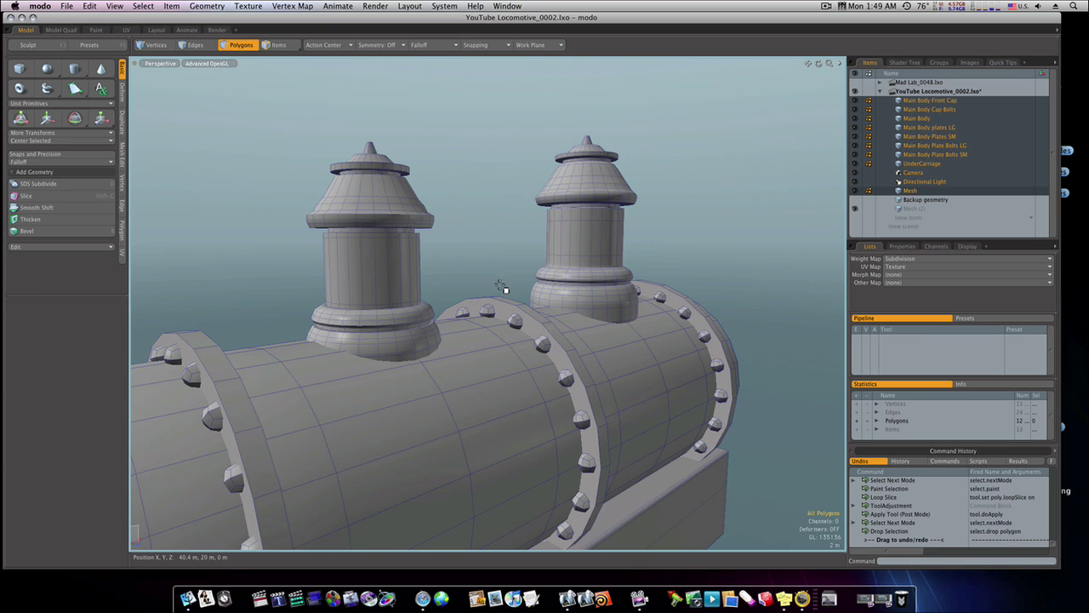
# Select all connected polygons of the smaller copied dome and convert them to a subdivision surface
pyautogui.doubleClick(403, 302)
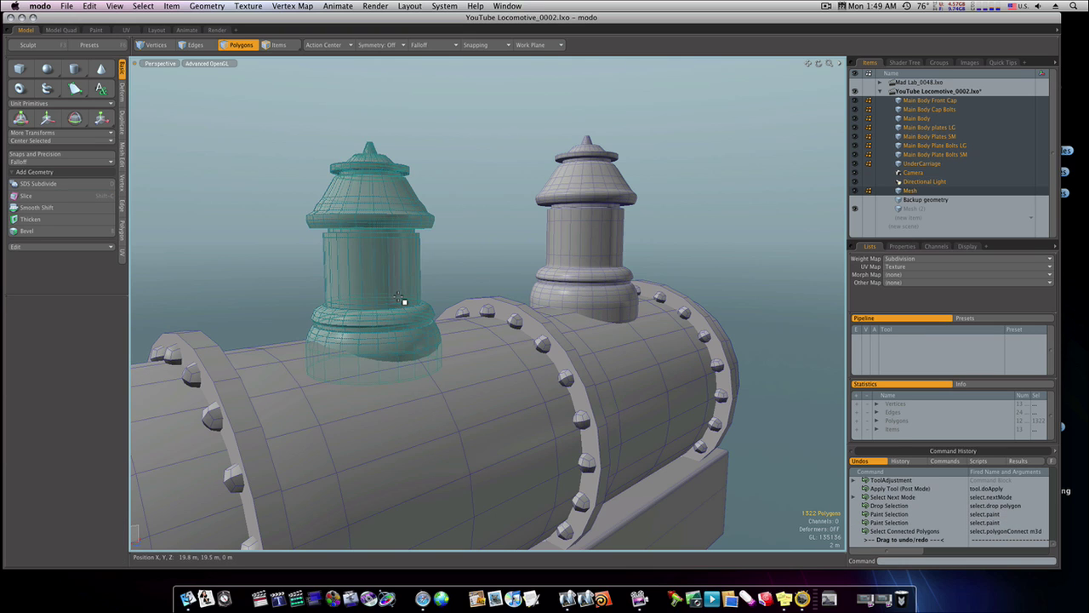
pyautogui.press('Tab')
pyautogui.click(489, 279)
# Select all connected polygons of the main boiler body and convert them to a subdivision surface
pyautogui.keyDown('ctrl'); pyautogui.keyDown('alt'); pyautogui.moveTo(521, 296); pyautogui.dragTo(419, 304); pyautogui.keyUp('alt'); pyautogui.keyUp('ctrl')
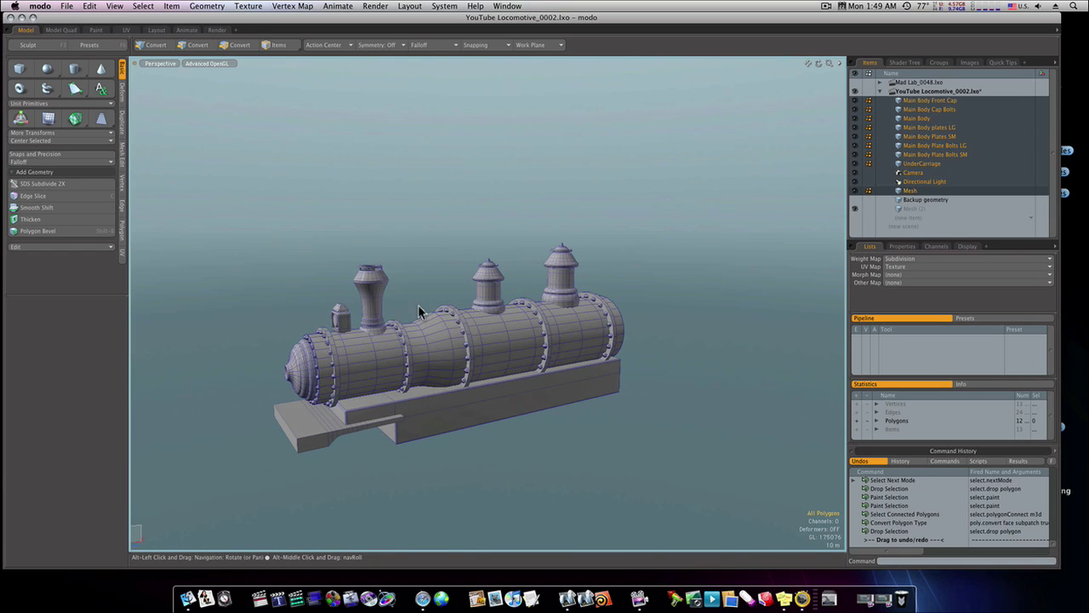
pyautogui.click(437, 323)
pyautogui.press('Escape')
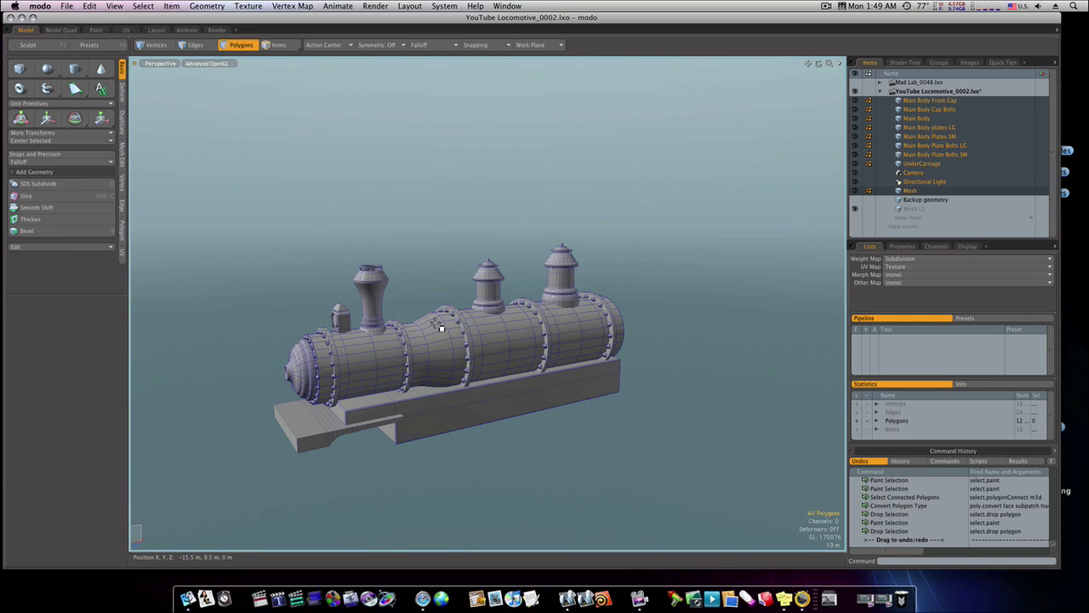
pyautogui.doubleClick(436, 338)
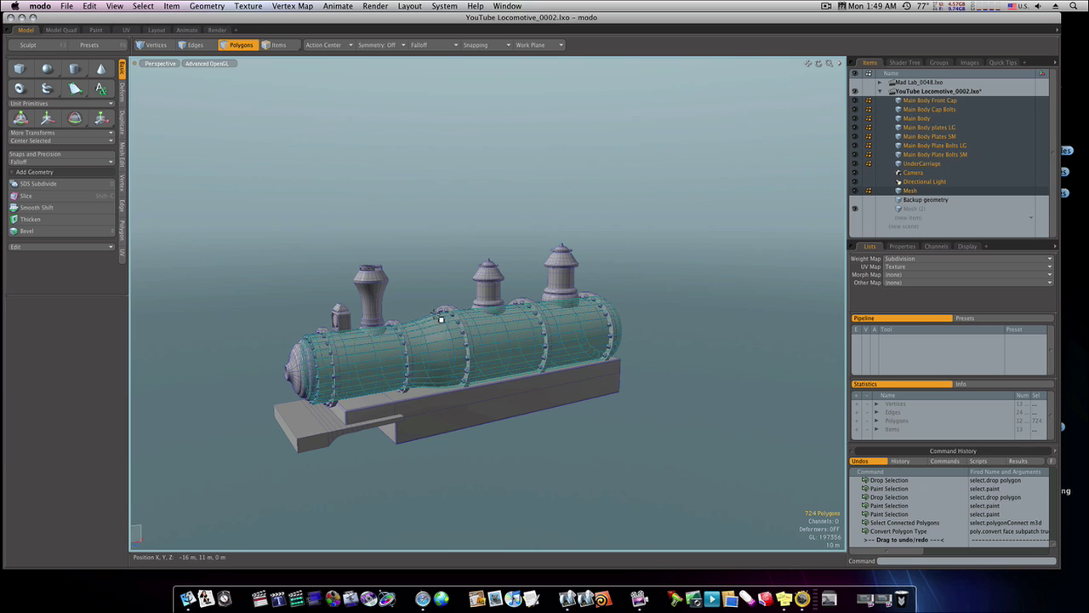
pyautogui.click(432, 293)
# Add two symmetrical loop slices around the outer rim of the bolted ring before the headlamp, and likewise on the ring behind the smokestack
pyautogui.keyDown('alt'); pyautogui.moveTo(434, 308); pyautogui.dragTo(444, 310); pyautogui.keyUp('alt')
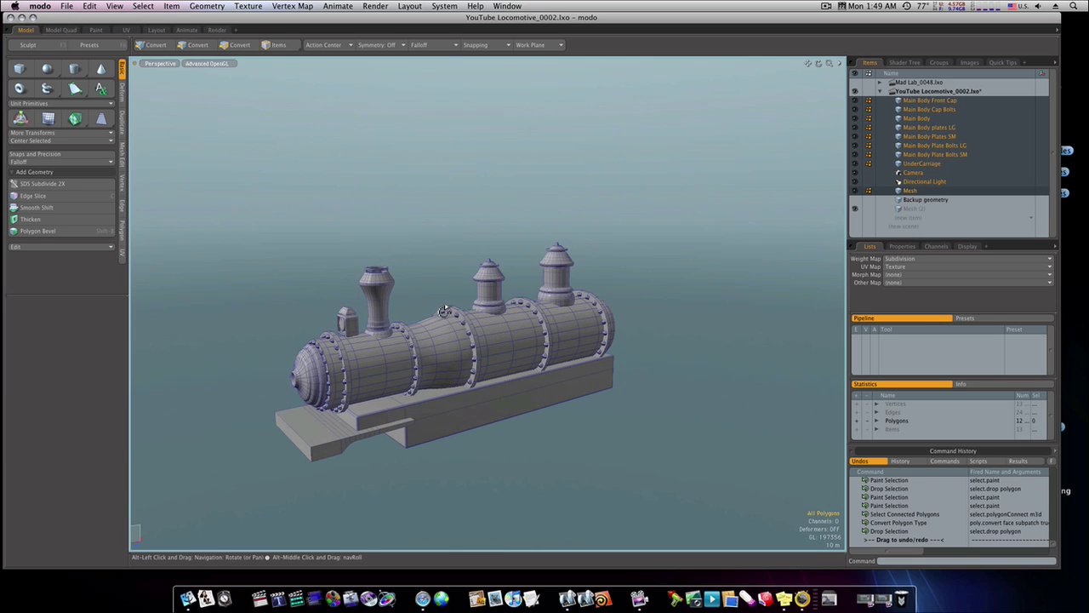
pyautogui.scroll(5, 343, 330)
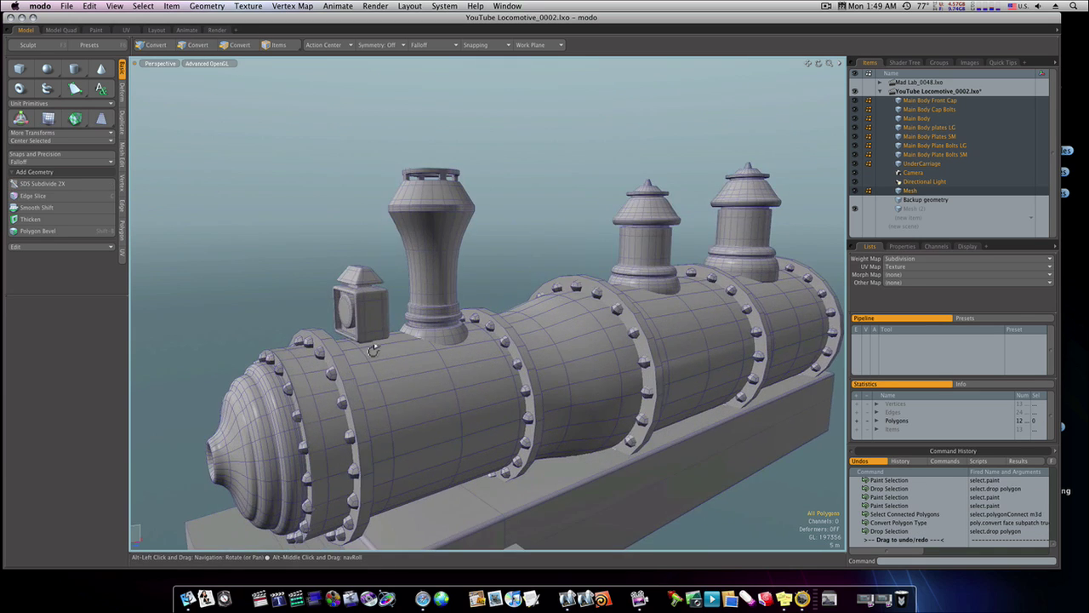
pyautogui.moveTo(339, 387); pyautogui.dragTo(339, 375)
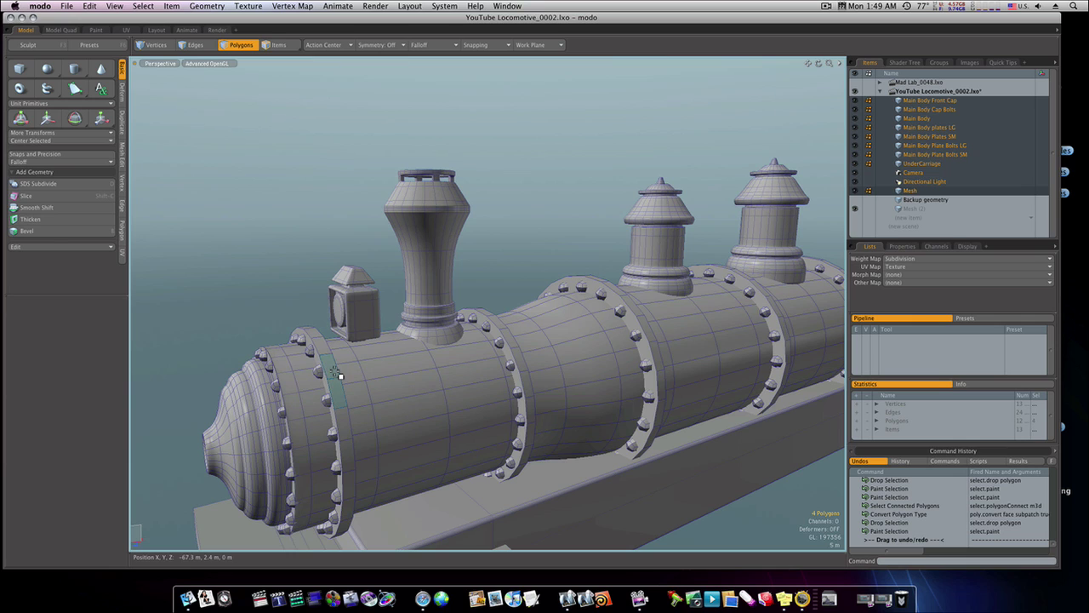
pyautogui.hotkey('alt', 'c')
pyautogui.press('space')
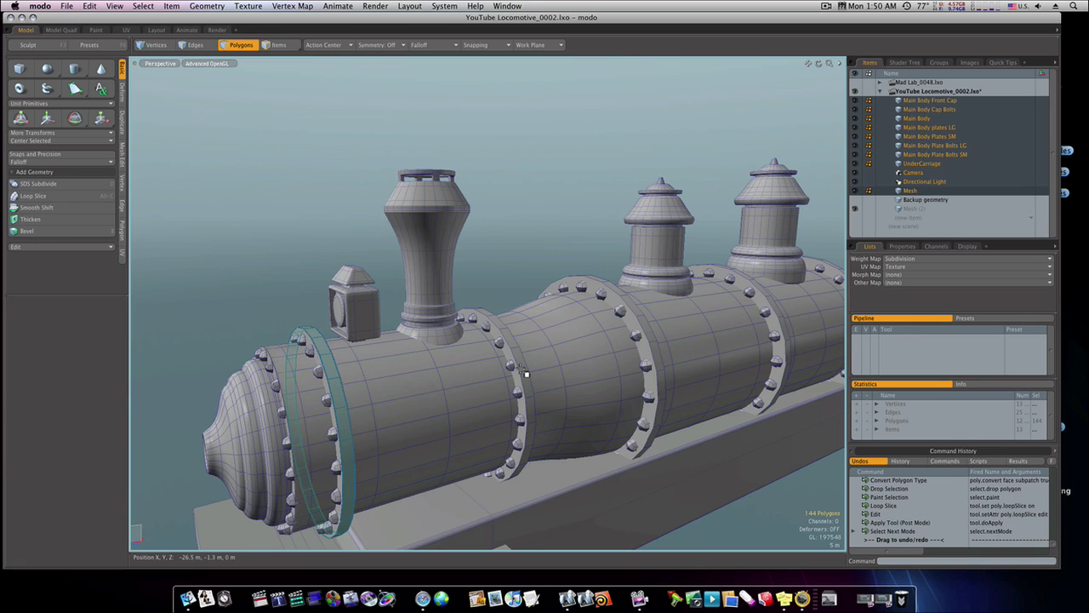
pyautogui.click(527, 374)
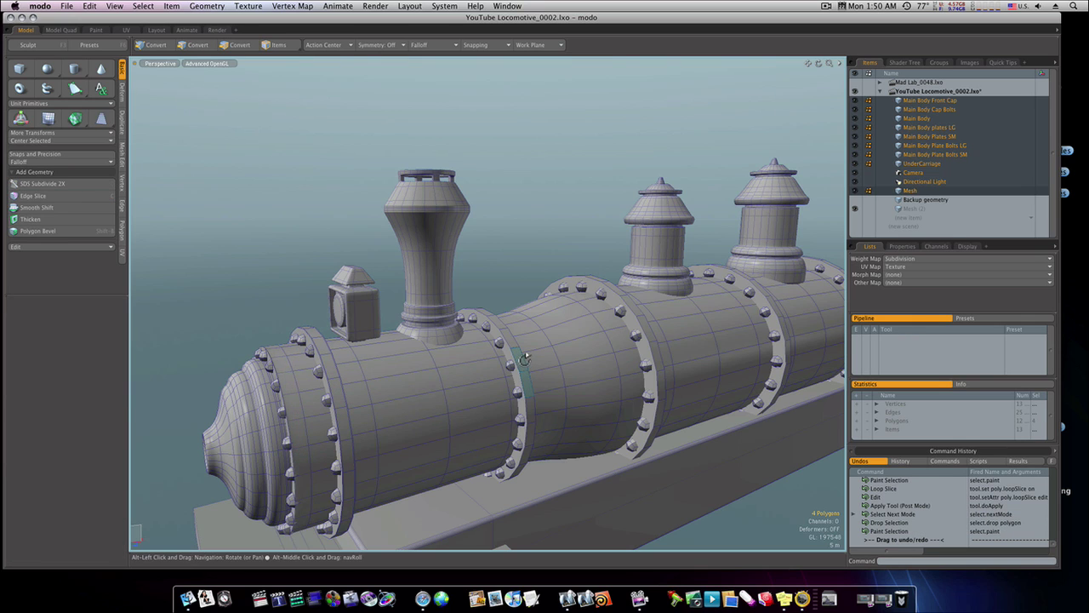
pyautogui.hotkey('alt', 'c')
pyautogui.press('space')
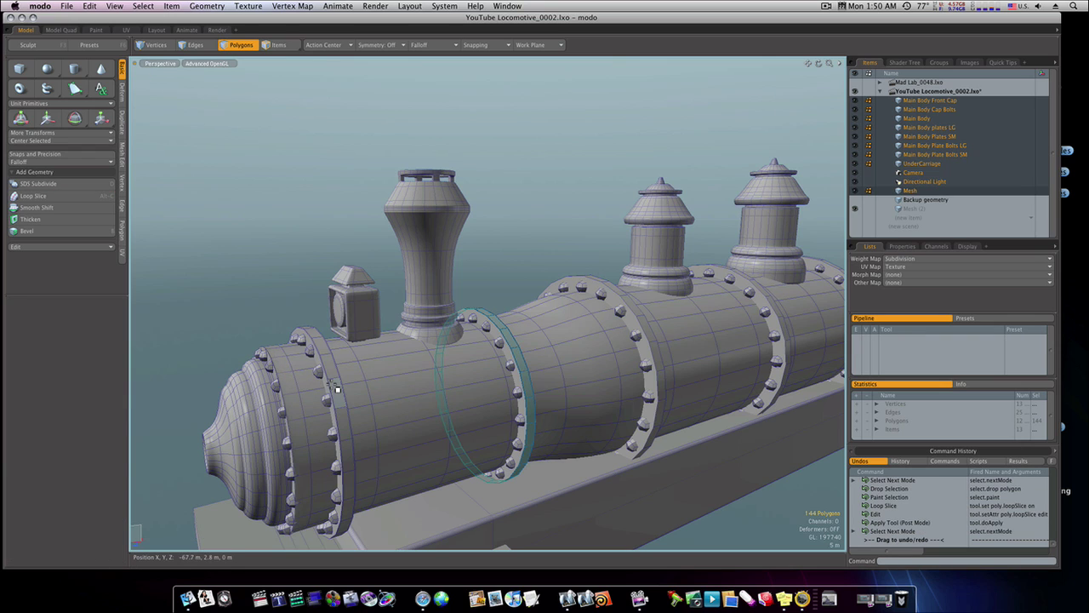
# Convert the connected polygons of the ring before the headlamp and of the ring behind the smokestack to subdivision surfaces
pyautogui.click(338, 389)
pyautogui.press(']')
pyautogui.press('Tab')
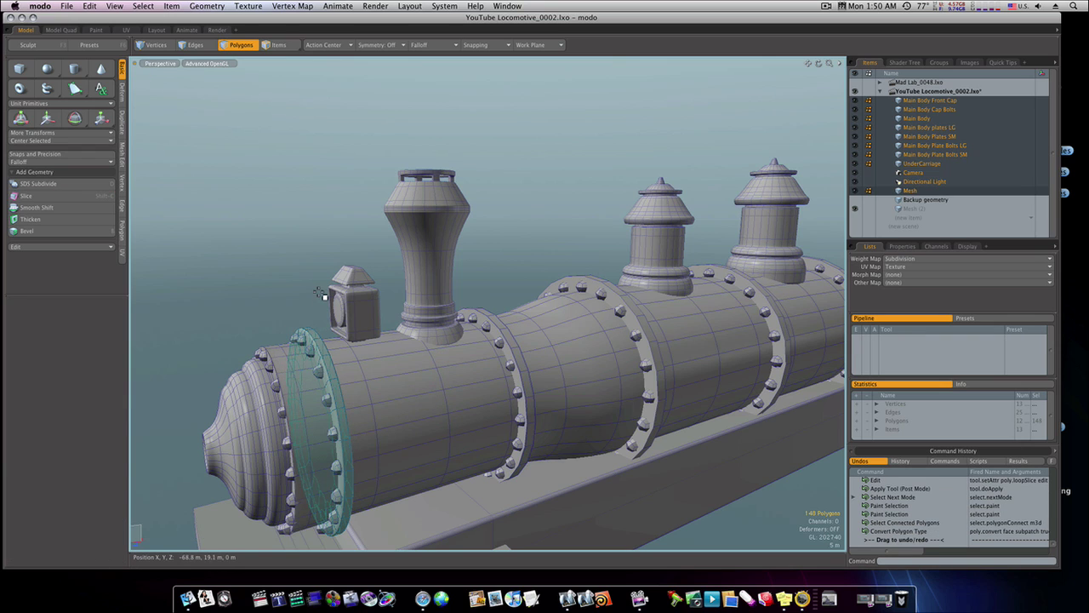
pyautogui.click(323, 295)
pyautogui.click(530, 379)
pyautogui.press(']')
pyautogui.press('Tab')
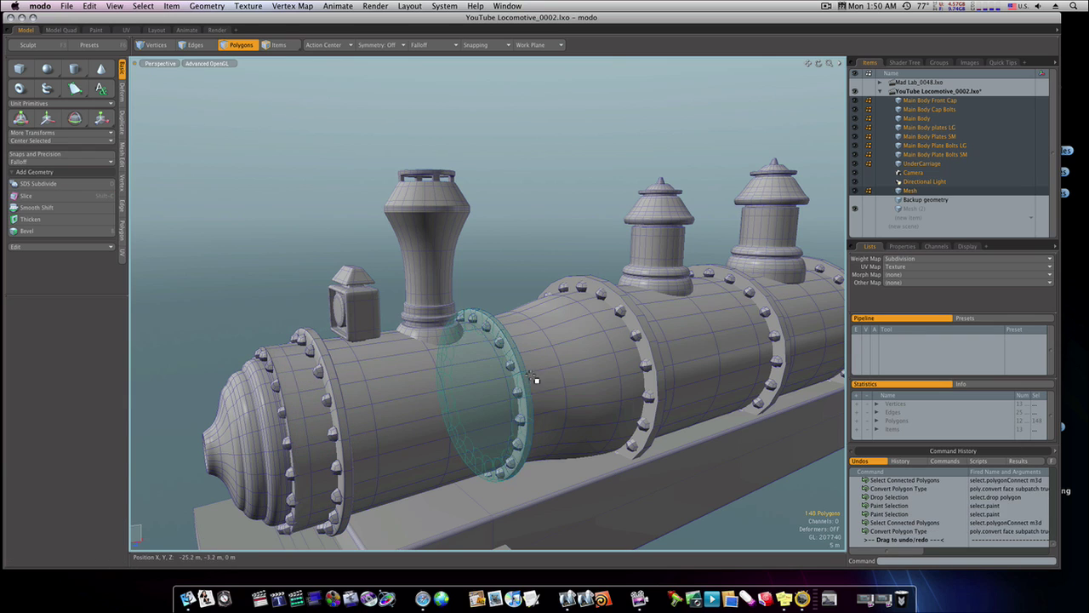
# Add two symmetrical loop slices at 6.0% around the rim of the bolted ring behind the boiler's flared section
pyautogui.keyDown('alt'); pyautogui.moveTo(558, 376); pyautogui.dragTo(500, 386); pyautogui.keyUp('alt')
pyautogui.press('space')
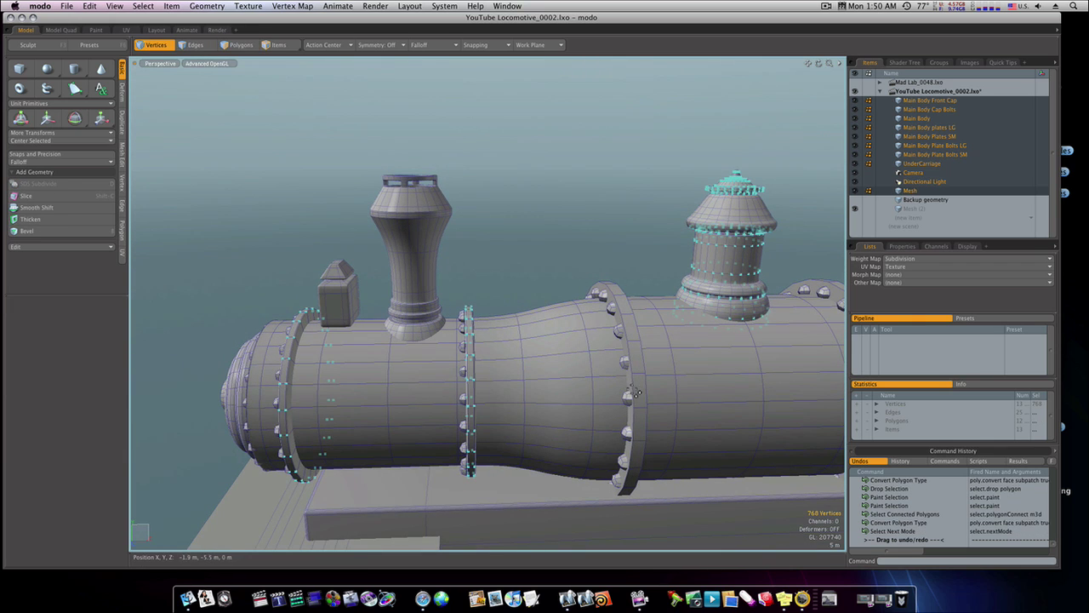
pyautogui.press('space')
pyautogui.press('space')
pyautogui.moveTo(644, 395); pyautogui.dragTo(644, 372)
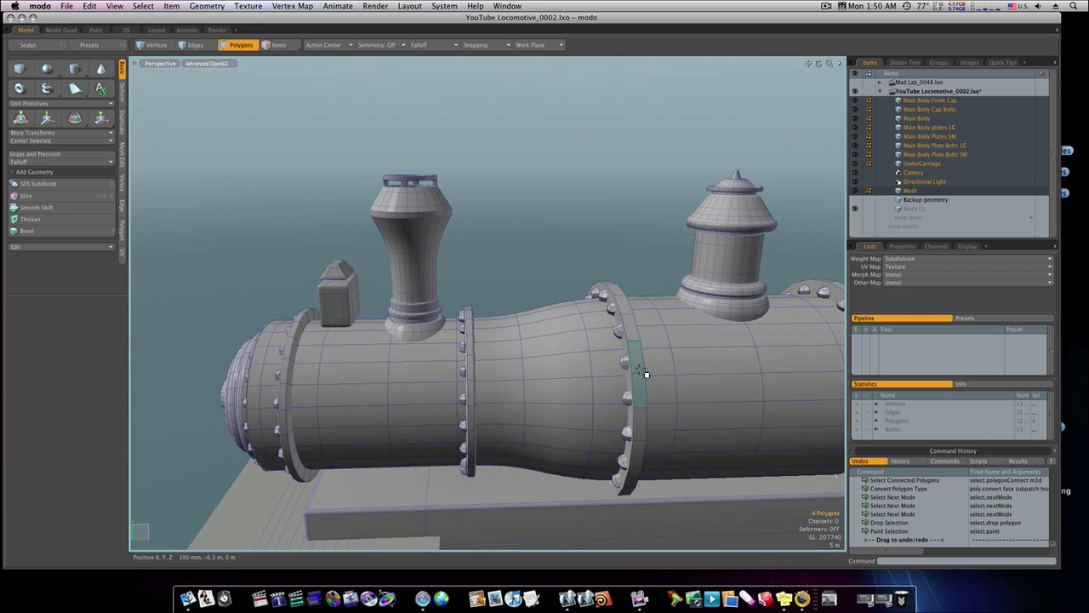
pyautogui.hotkey('alt', 'c')
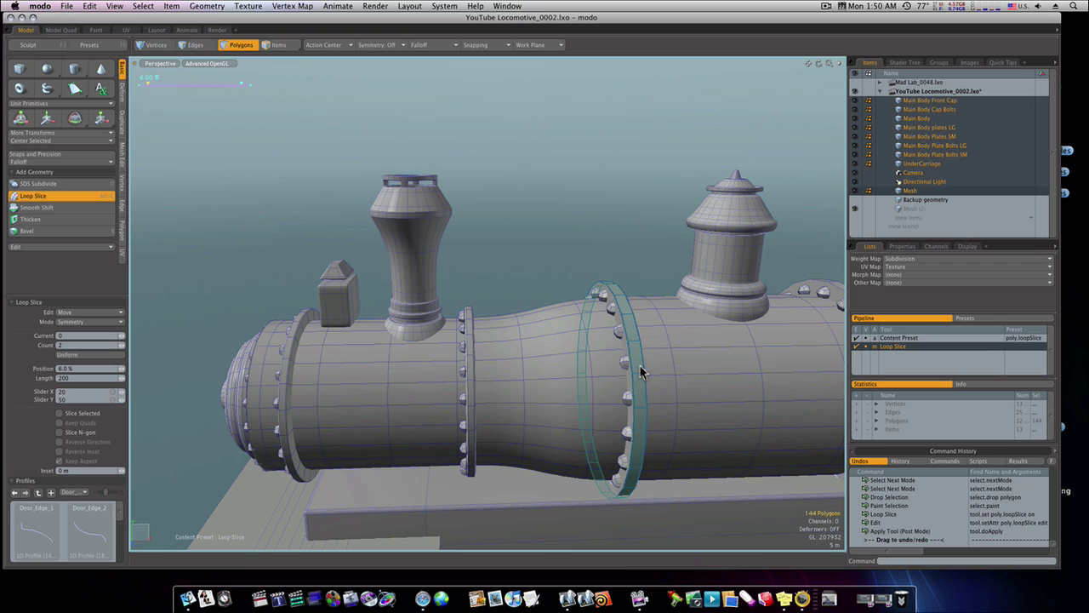
pyautogui.keyDown('ctrl'); pyautogui.keyDown('alt'); pyautogui.moveTo(639, 366); pyautogui.dragTo(411, 376); pyautogui.keyUp('alt'); pyautogui.keyUp('ctrl')
pyautogui.press('space')
pyautogui.moveTo(528, 393); pyautogui.dragTo(536, 382)
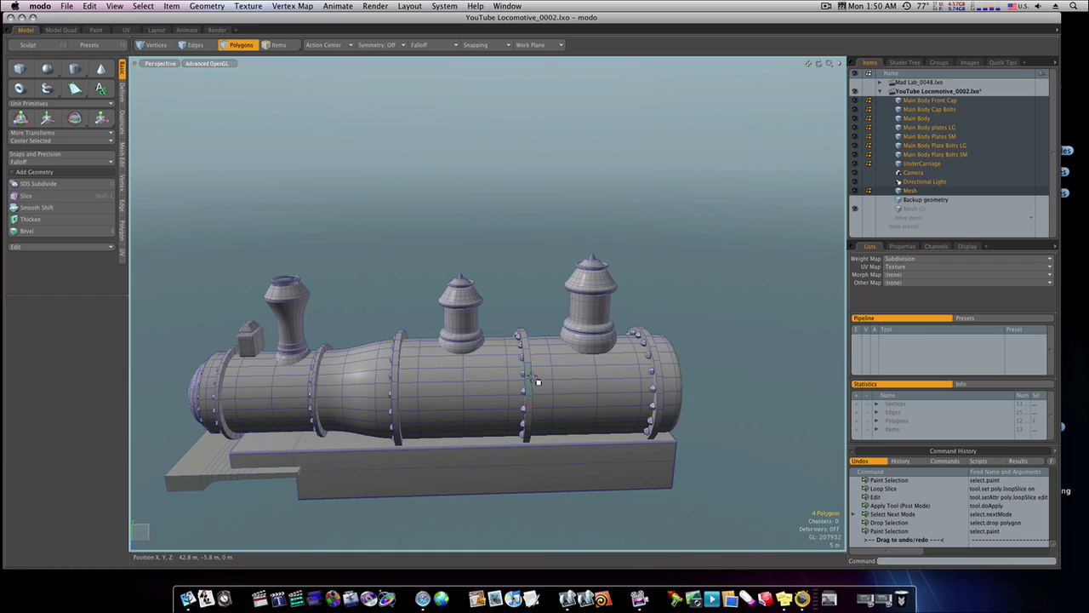
pyautogui.hotkey('alt', 'c')
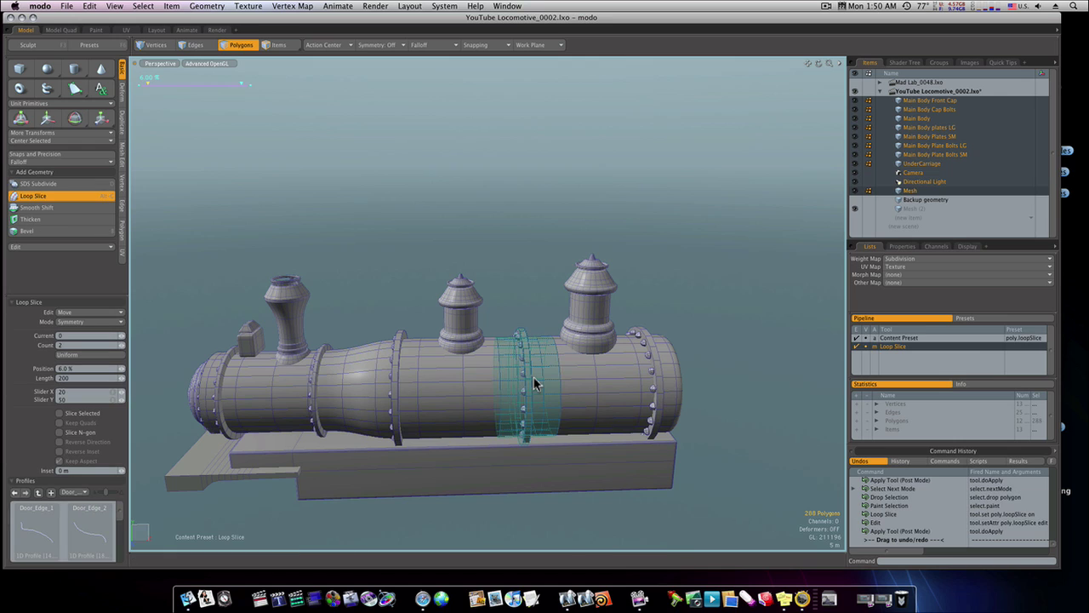
pyautogui.press('super+z')
pyautogui.press('space')
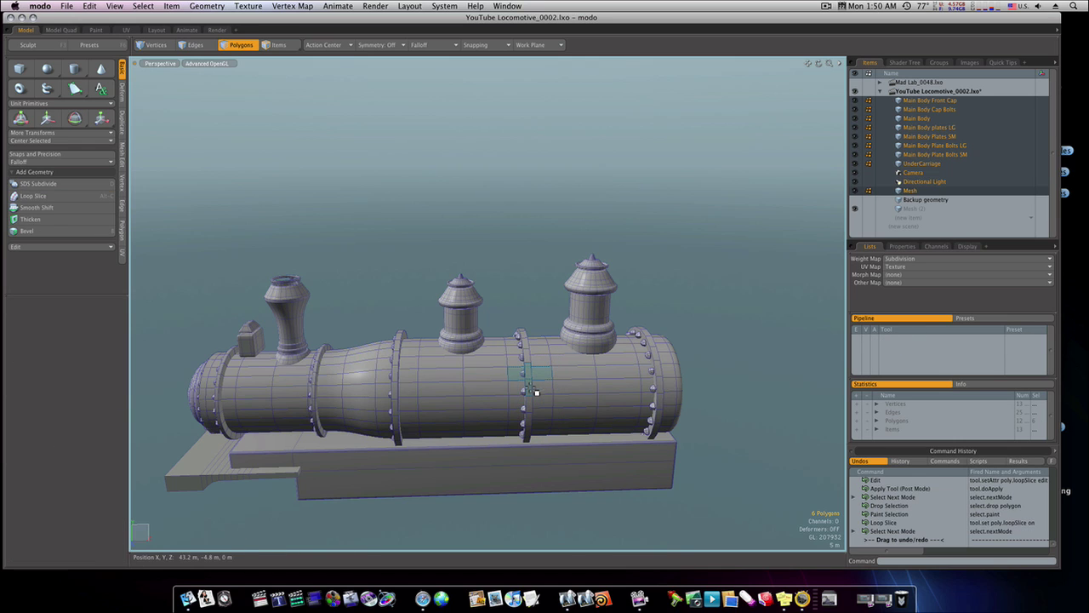
# Add two symmetrical loop slices at 3.0% around the rim of the ring between the two domes and convert the rim polygons to subdivision
pyautogui.moveTo(528, 393); pyautogui.dragTo(529, 388)
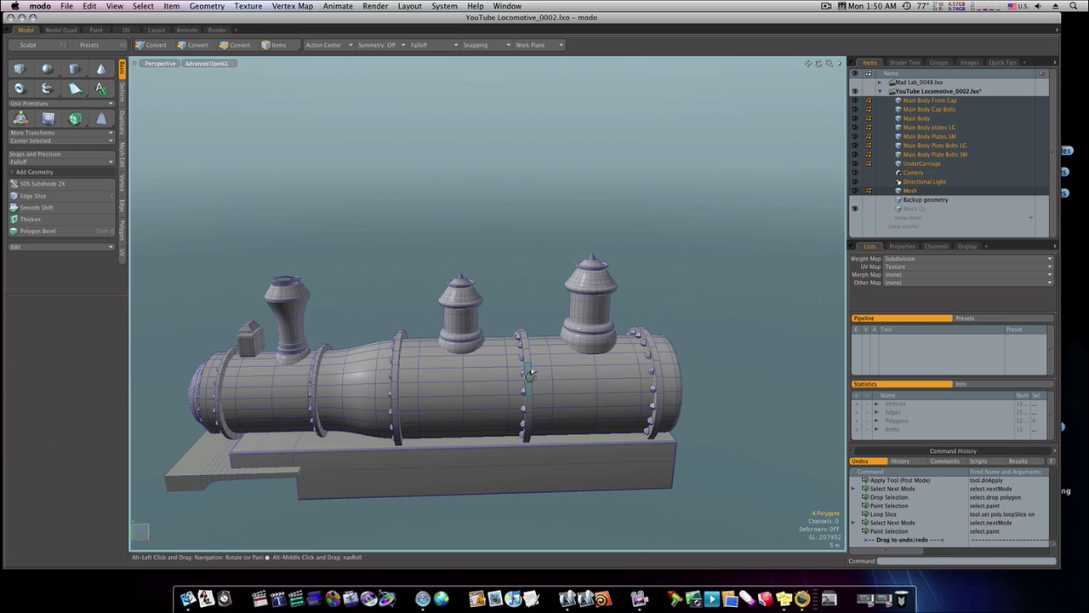
pyautogui.hotkey('alt', 'c')
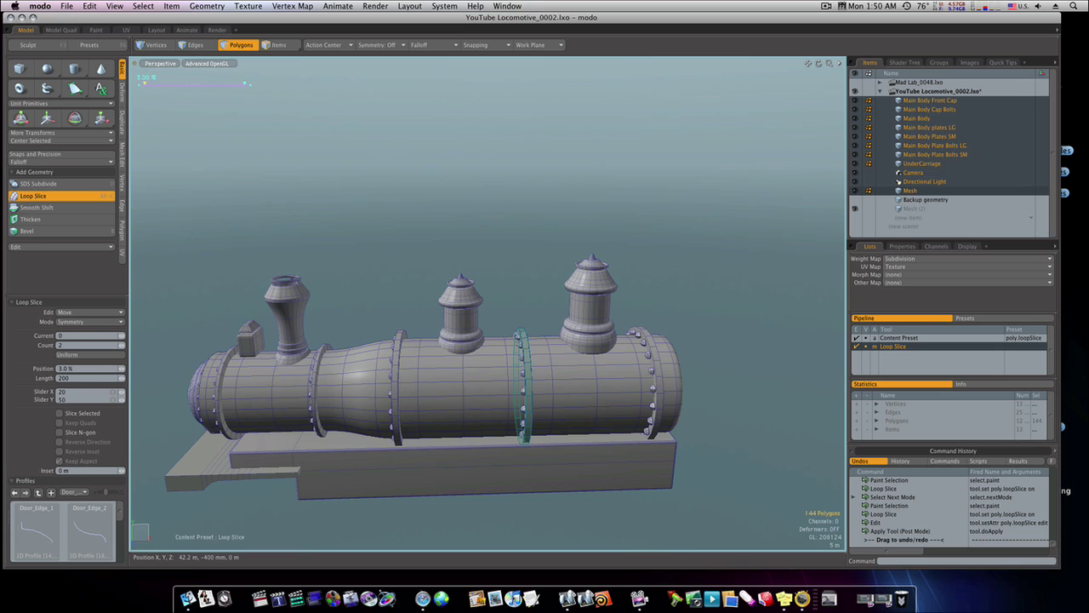
pyautogui.press('space')
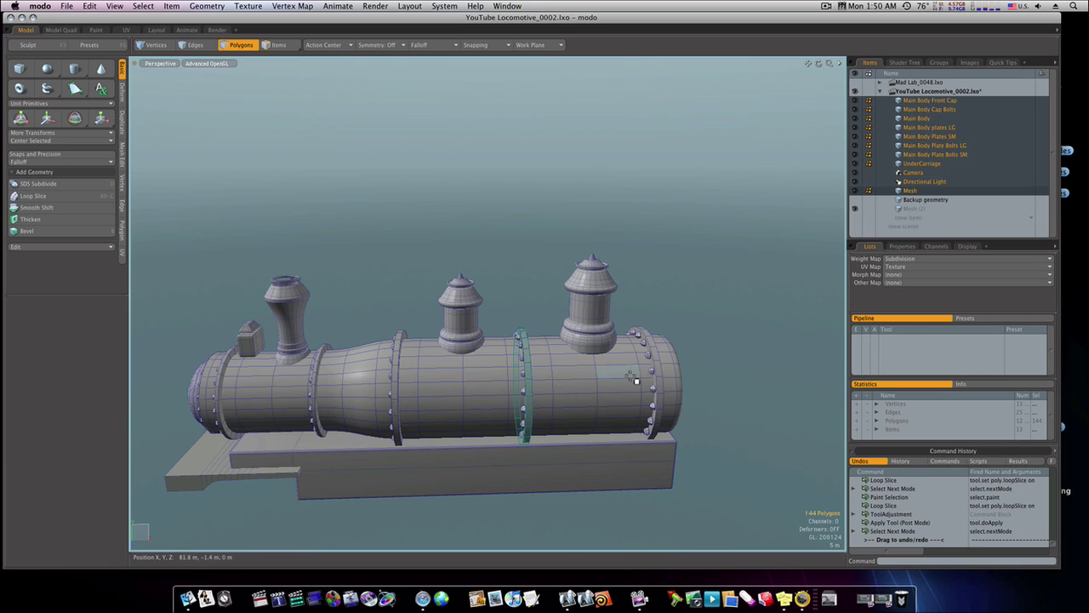
pyautogui.press('Tab')
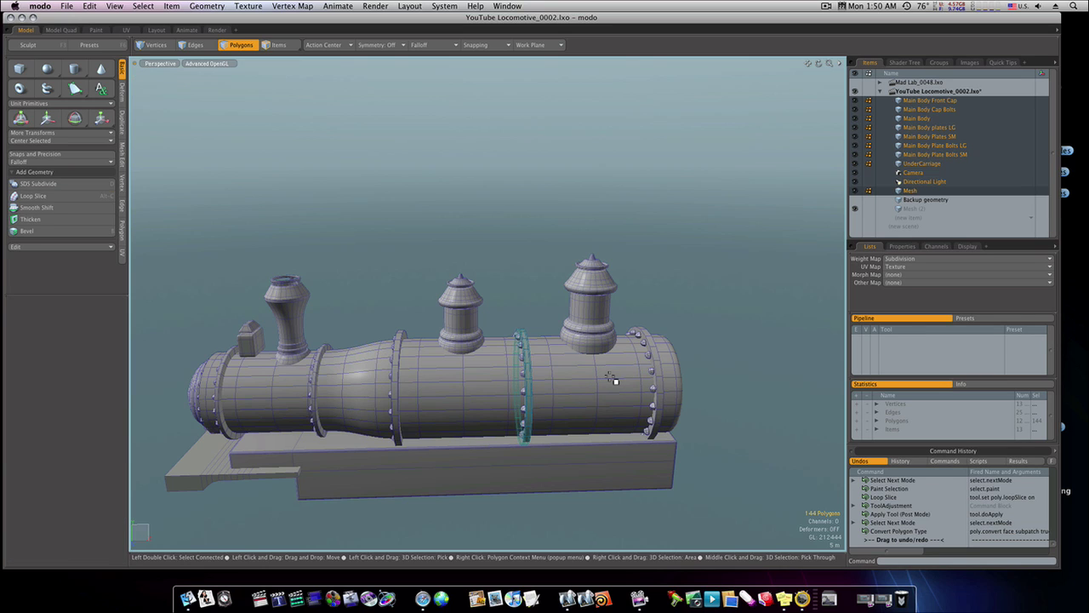
pyautogui.press('space')
pyautogui.press('space')
pyautogui.press('space')
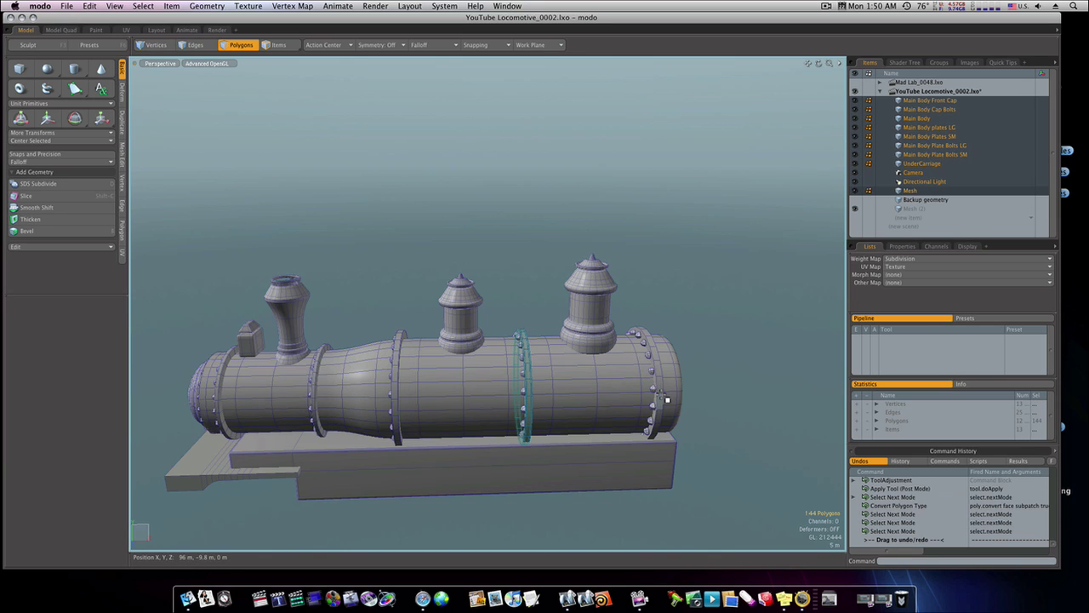
# Add two symmetrical loop slices at 23.5% around the rearmost bolted ring's rim and convert all its connected polygons to a subdivision surface
pyautogui.moveTo(667, 399); pyautogui.dragTo(668, 393)
pyautogui.hotkey('alt', 'c')
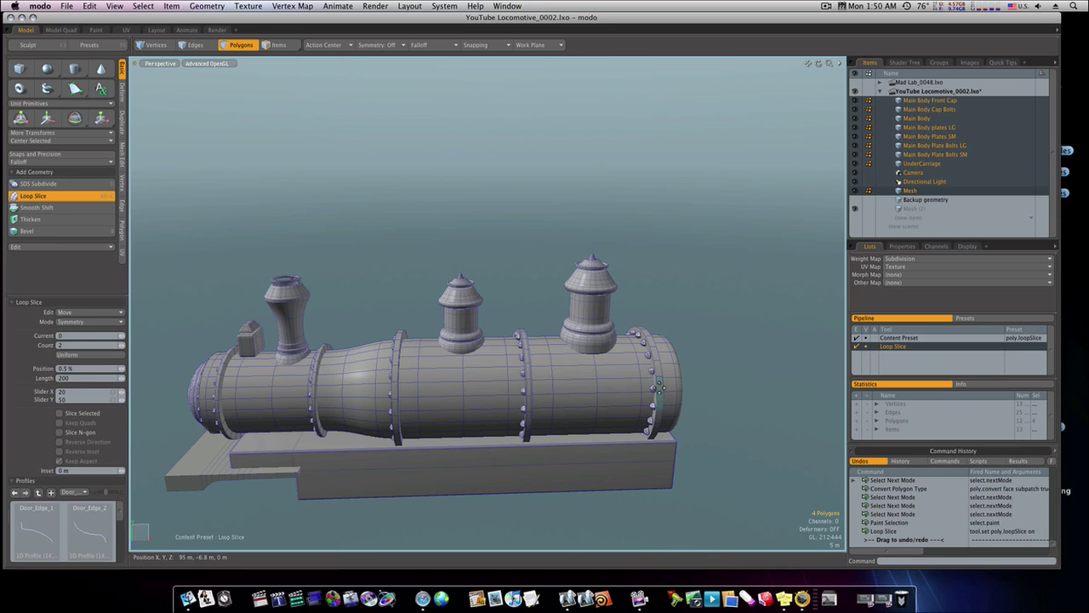
pyautogui.click(668, 393)
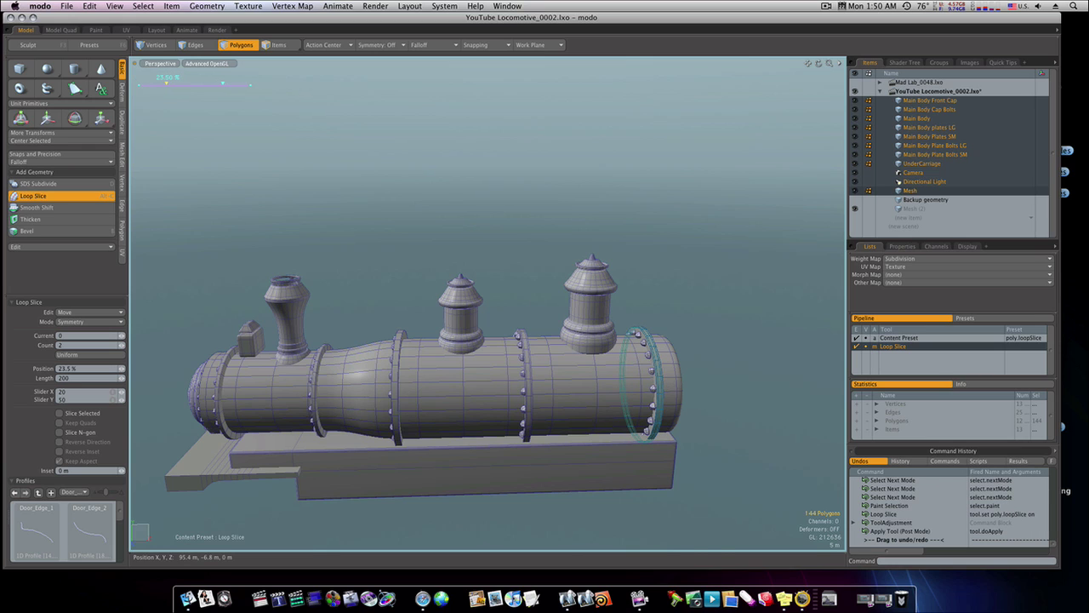
pyautogui.press('space')
pyautogui.click(746, 348)
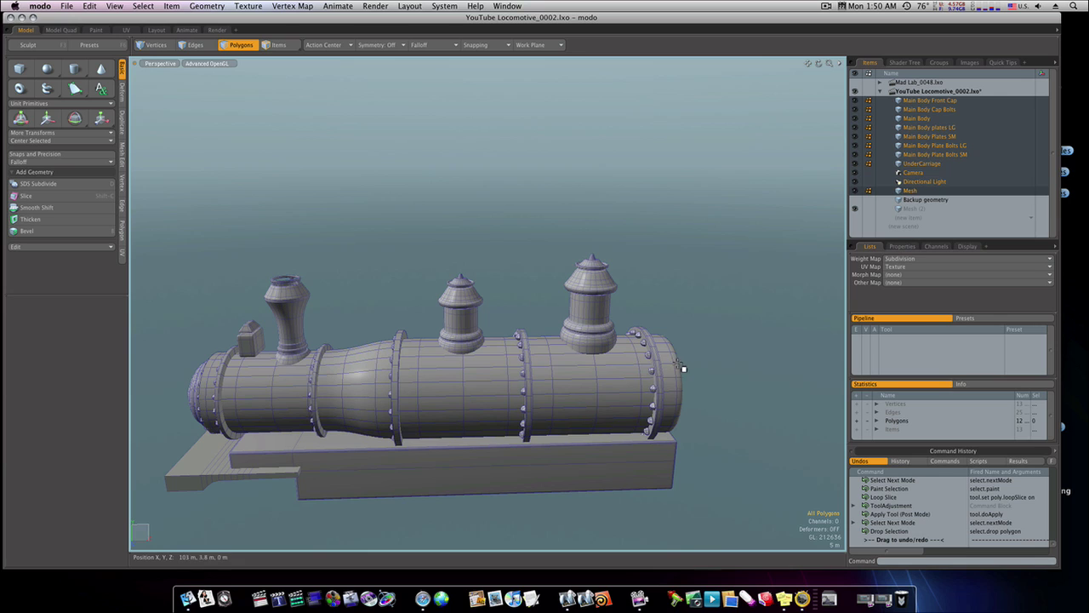
pyautogui.doubleClick(665, 380)
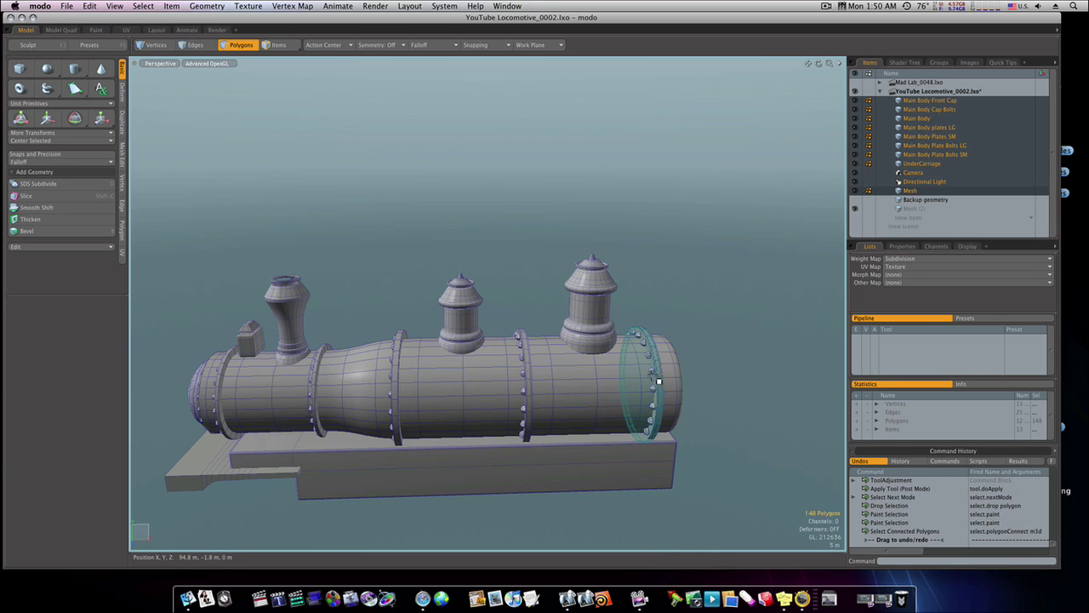
pyautogui.press('Tab')
# Select the connected polygons of the ring between the domes, and those of the ring behind the flared section, toggling subdivision on each
pyautogui.click(528, 376)
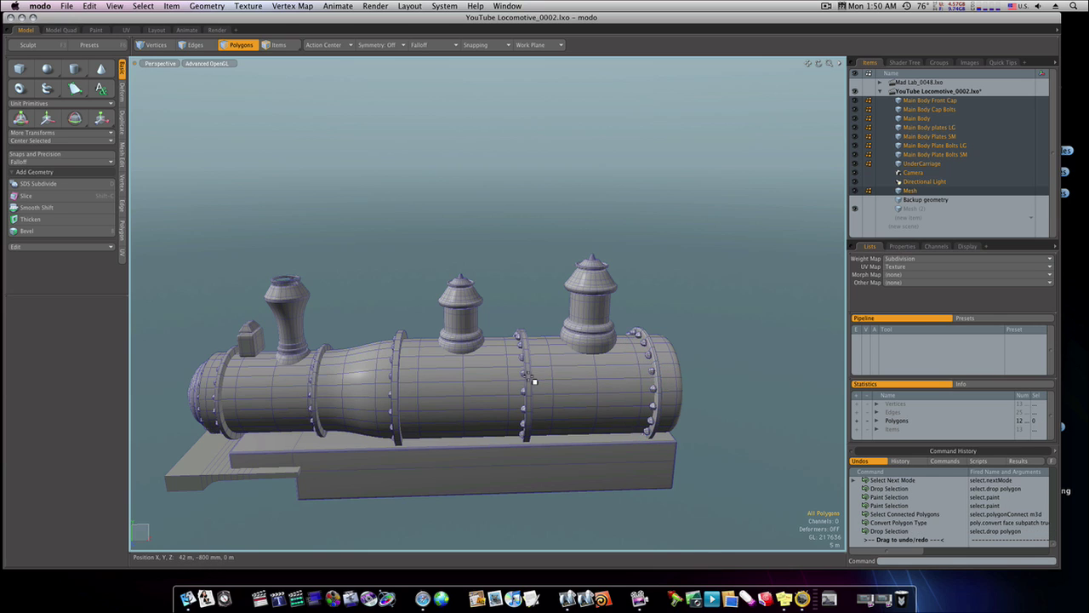
pyautogui.press('Tab')
pyautogui.press('Tab')
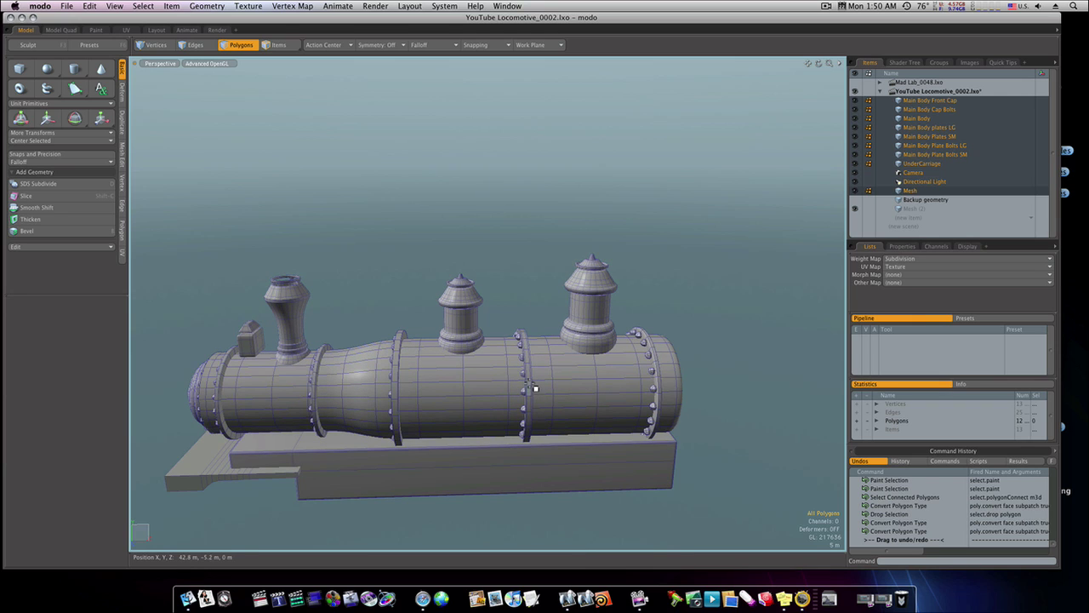
pyautogui.doubleClick(534, 375)
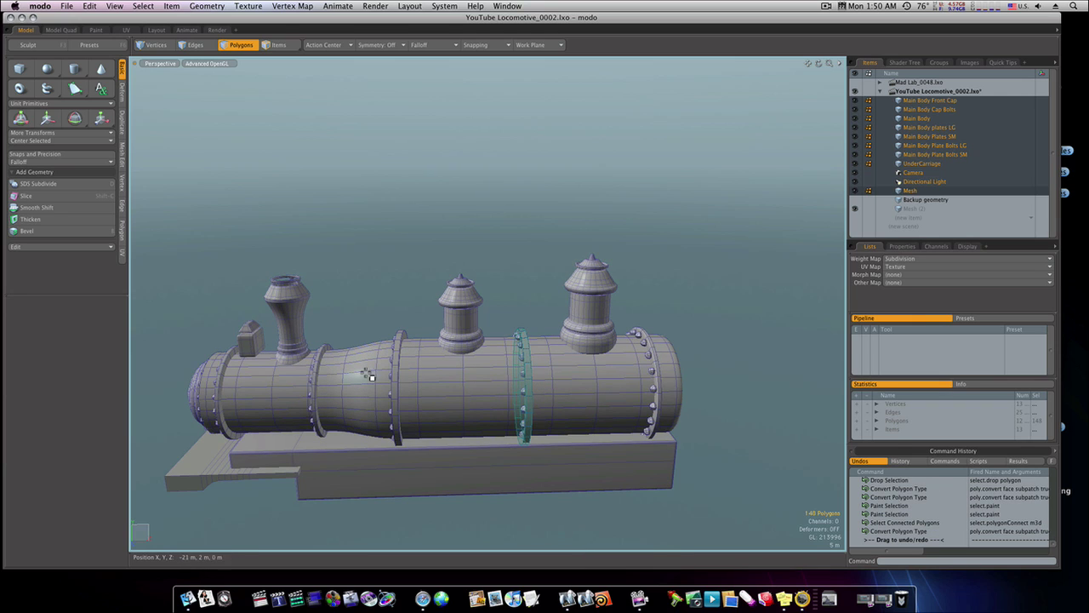
pyautogui.doubleClick(401, 376)
pyautogui.press('Tab')
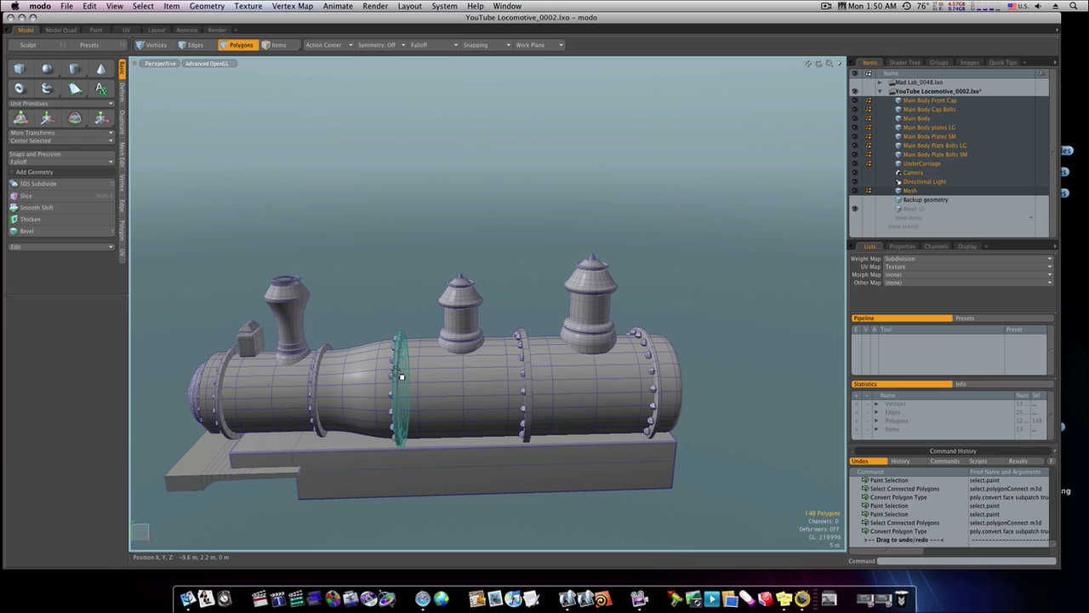
pyautogui.click(401, 320)
pyautogui.keyDown('alt'); pyautogui.moveTo(401, 320); pyautogui.dragTo(505, 338); pyautogui.keyUp('alt')
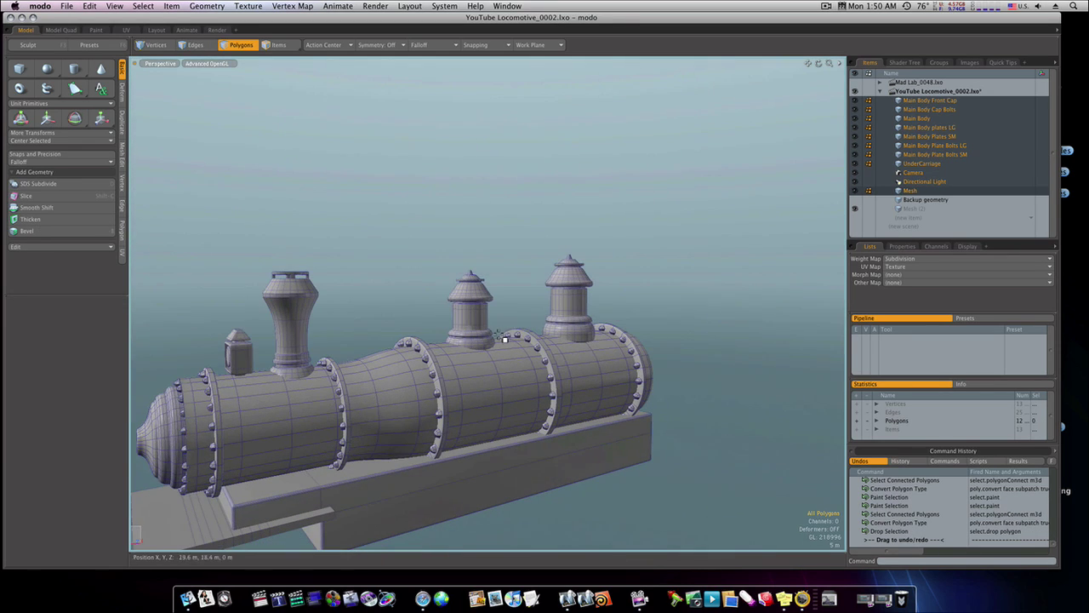
# Toggle subdivision on the connected polygons of the bolted ring between the two domes, compare the ring's shape, and toggle it back
pyautogui.doubleClick(563, 392)
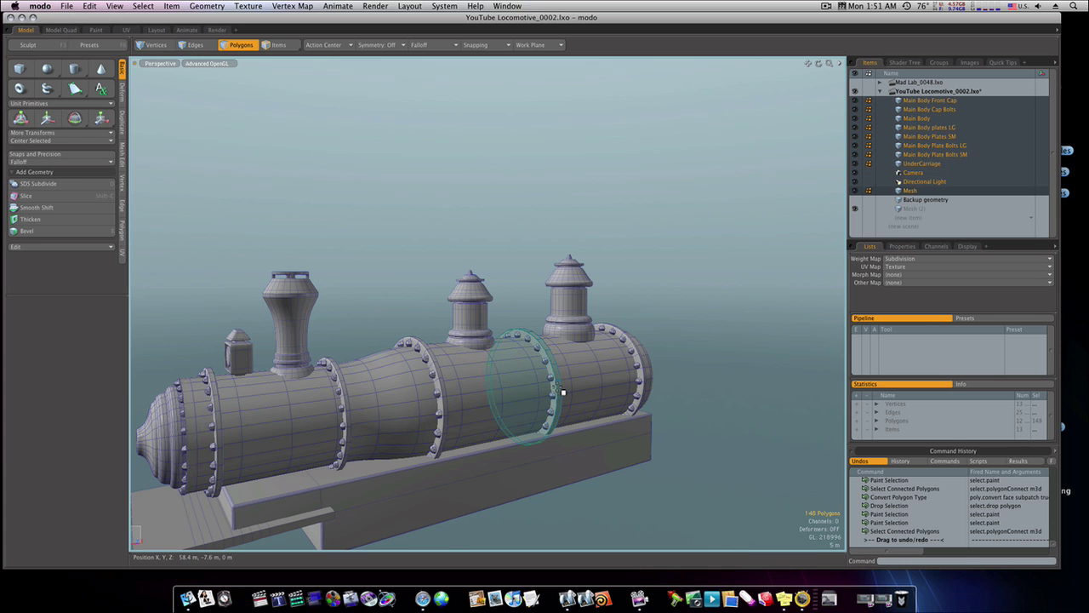
pyautogui.press('Tab')
pyautogui.click(723, 360)
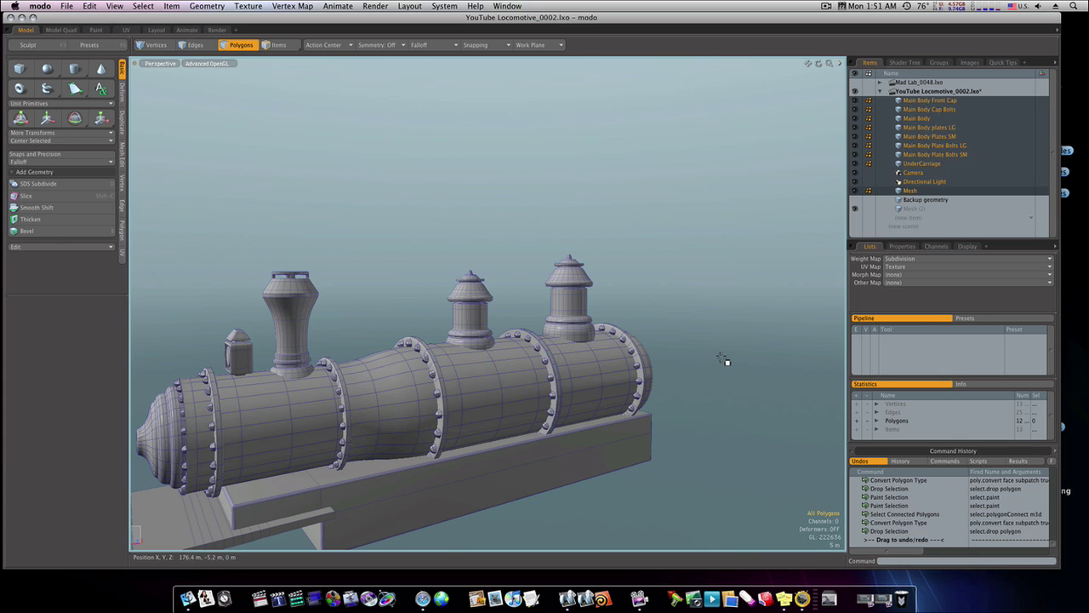
pyautogui.keyDown('alt'); pyautogui.moveTo(723, 360); pyautogui.dragTo(533, 377); pyautogui.keyUp('alt')
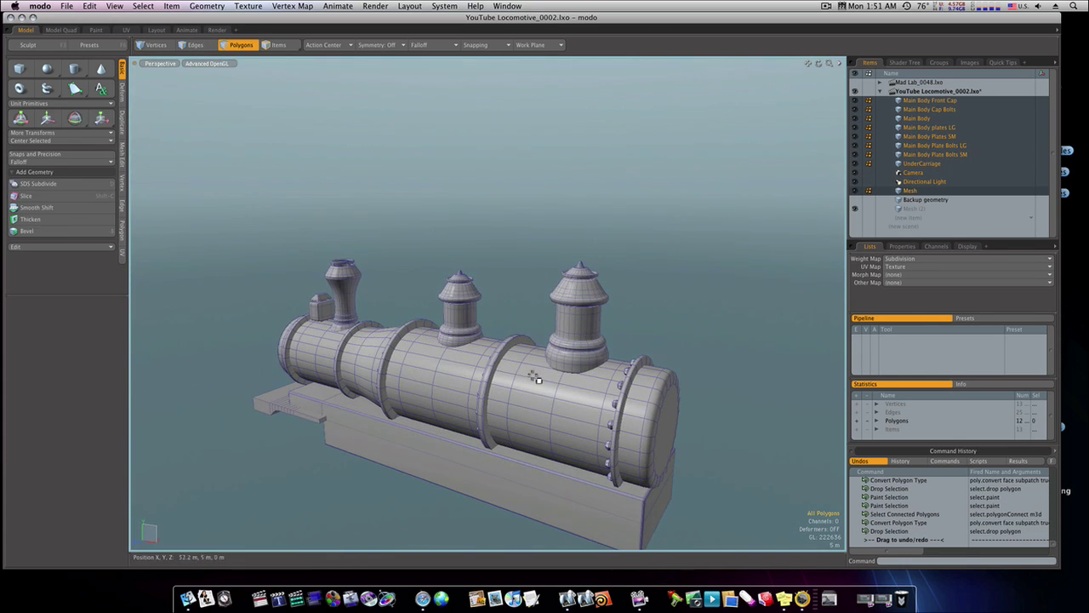
pyautogui.doubleClick(496, 382)
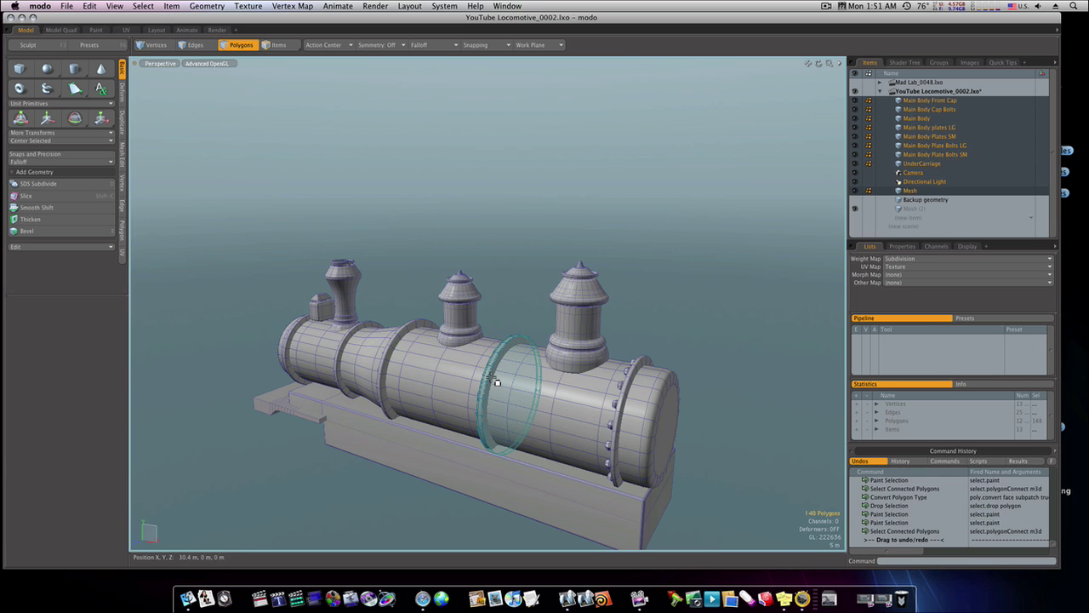
pyautogui.press('Tab')
pyautogui.click(521, 316)
pyautogui.keyDown('alt'); pyautogui.moveTo(515, 315); pyautogui.dragTo(616, 310); pyautogui.keyUp('alt')
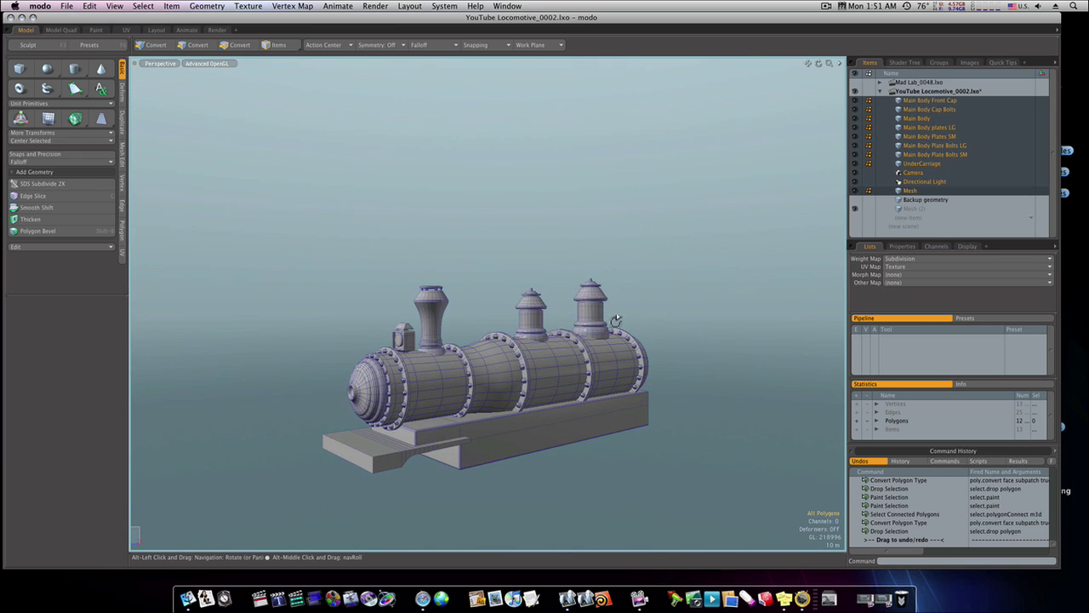
pyautogui.moveTo(535, 462)
pyautogui.keyDown('alt'); pyautogui.mouseDown()
pyautogui.moveTo(540, 448)
pyautogui.moveTo(527, 453)
pyautogui.moveTo(536, 453)
pyautogui.mouseUp(); pyautogui.keyUp('alt')
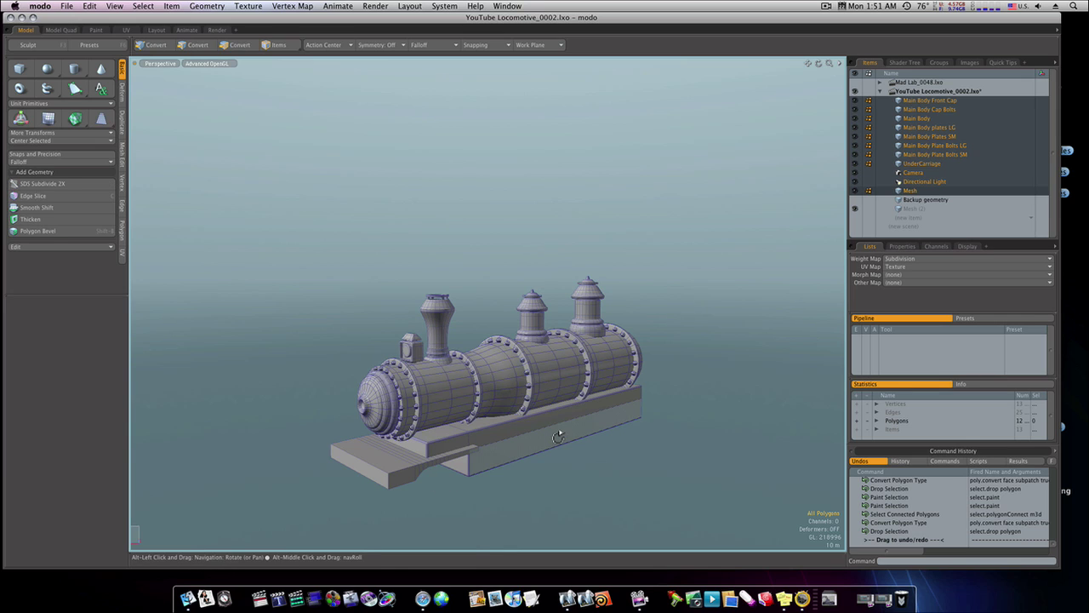
pyautogui.keyDown('alt'); pyautogui.moveTo(556, 433); pyautogui.dragTo(562, 428); pyautogui.keyUp('alt')
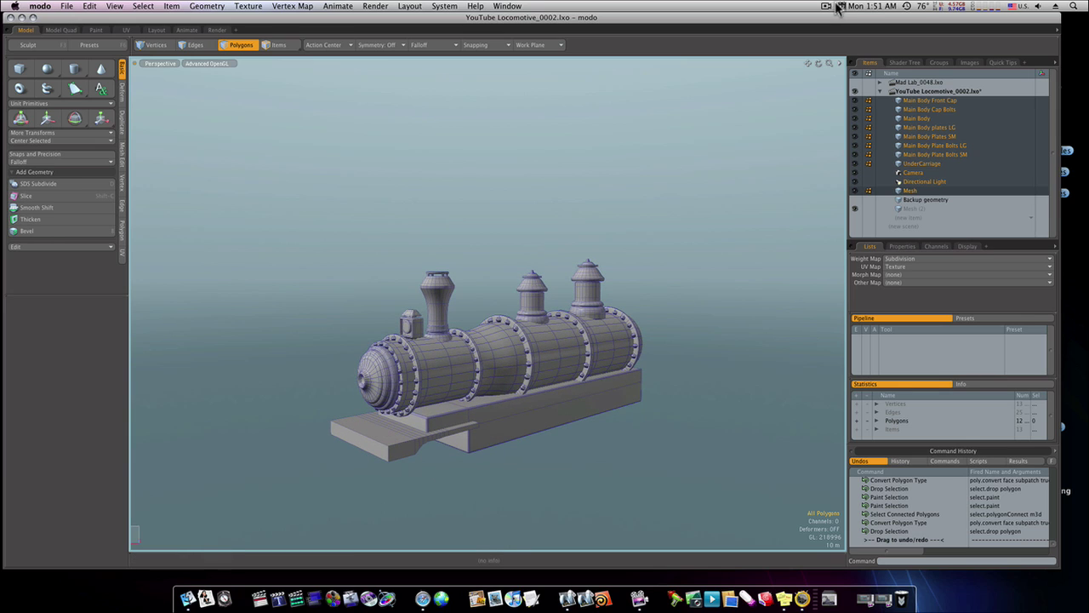